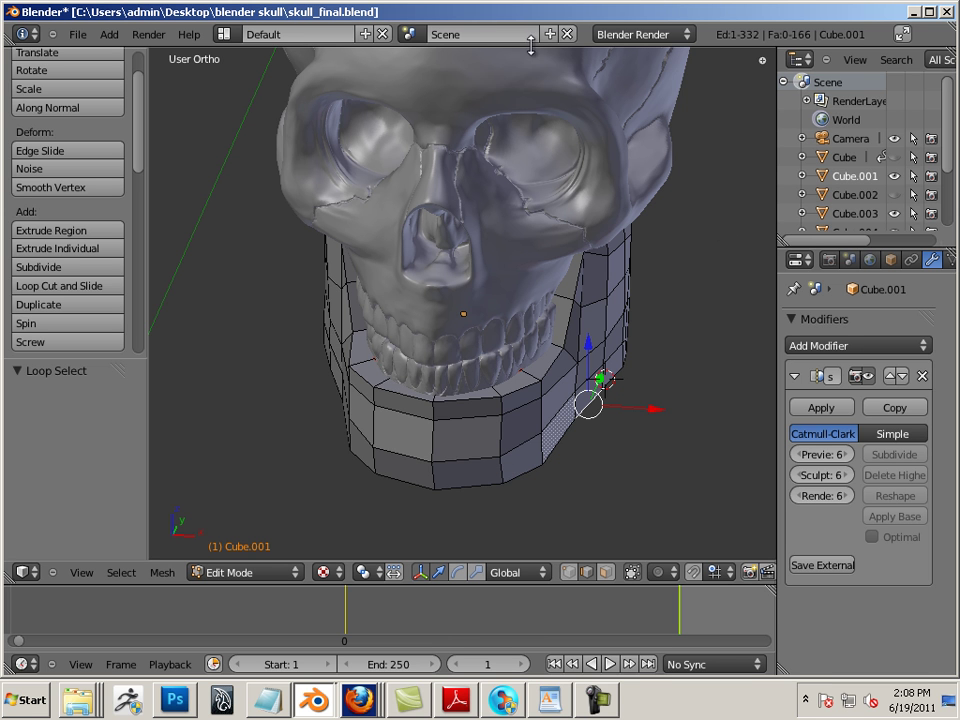
Split the 3D view vertically into two areas and switch the new one to the UV/Image Editor
{"action": "right_click", "coordinate": [531, 47]}
{"action": "left_click", "coordinate": [520, 66]}
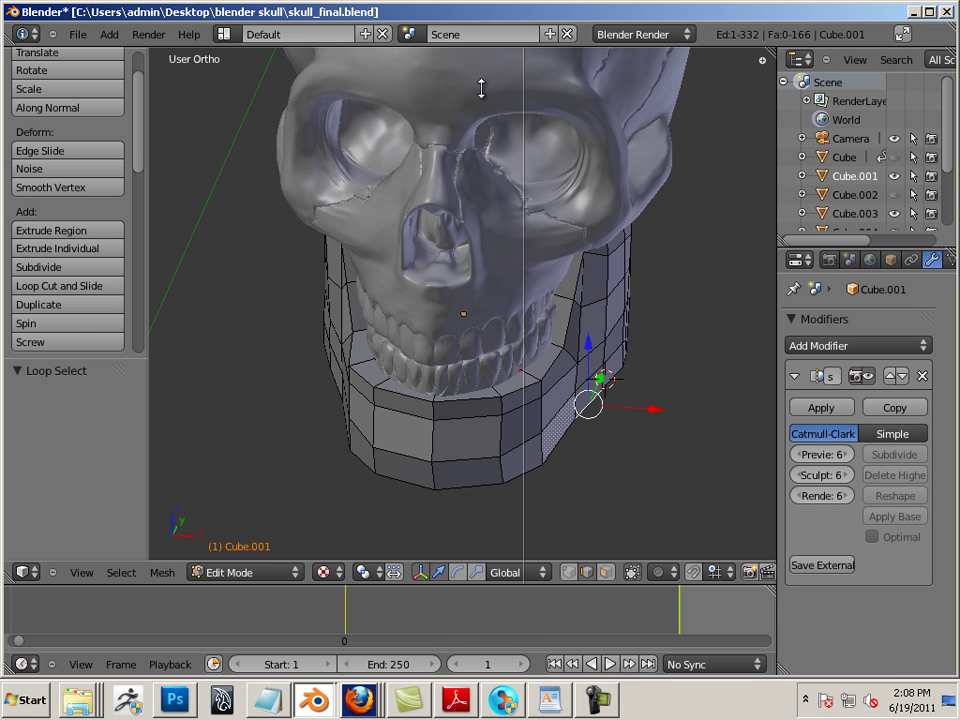
{"action": "left_click", "coordinate": [488, 268]}
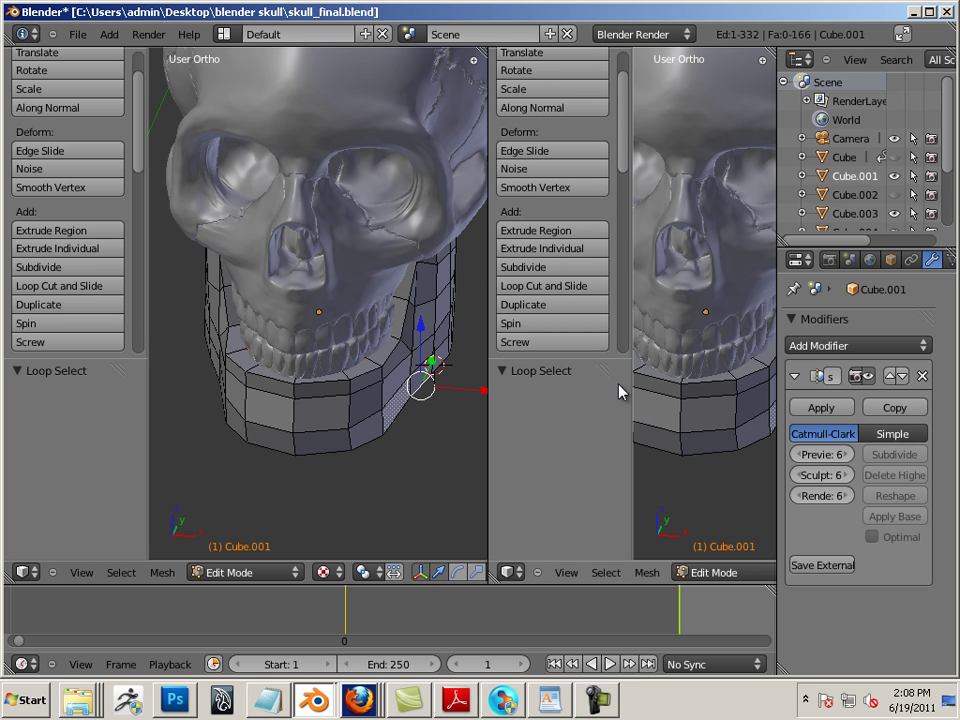
{"action": "left_click", "coordinate": [512, 572]}
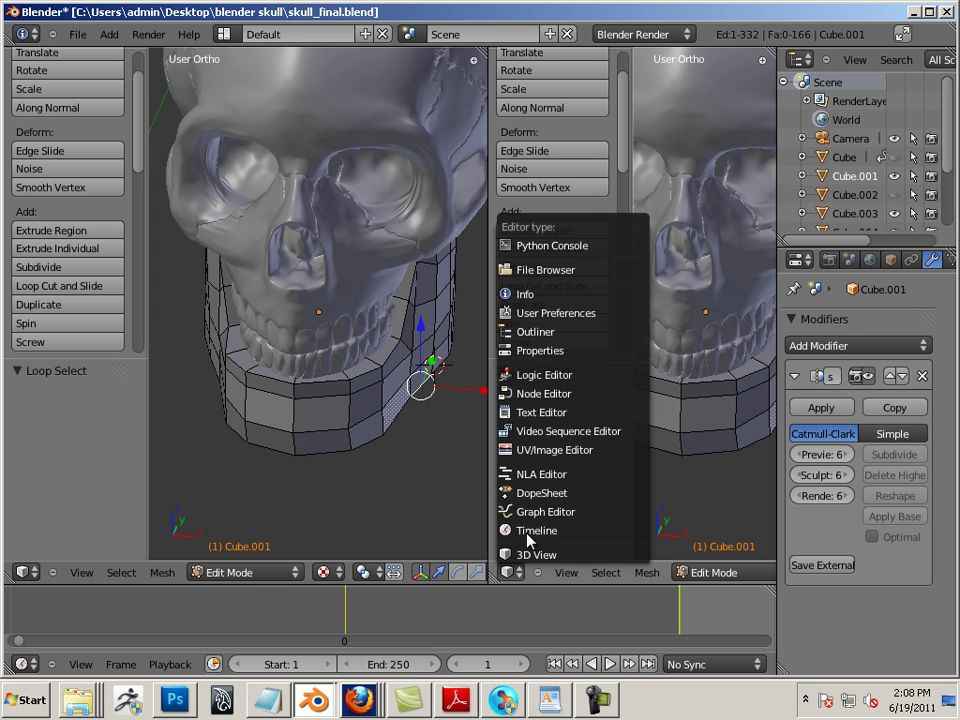
{"action": "left_click", "coordinate": [556, 452]}
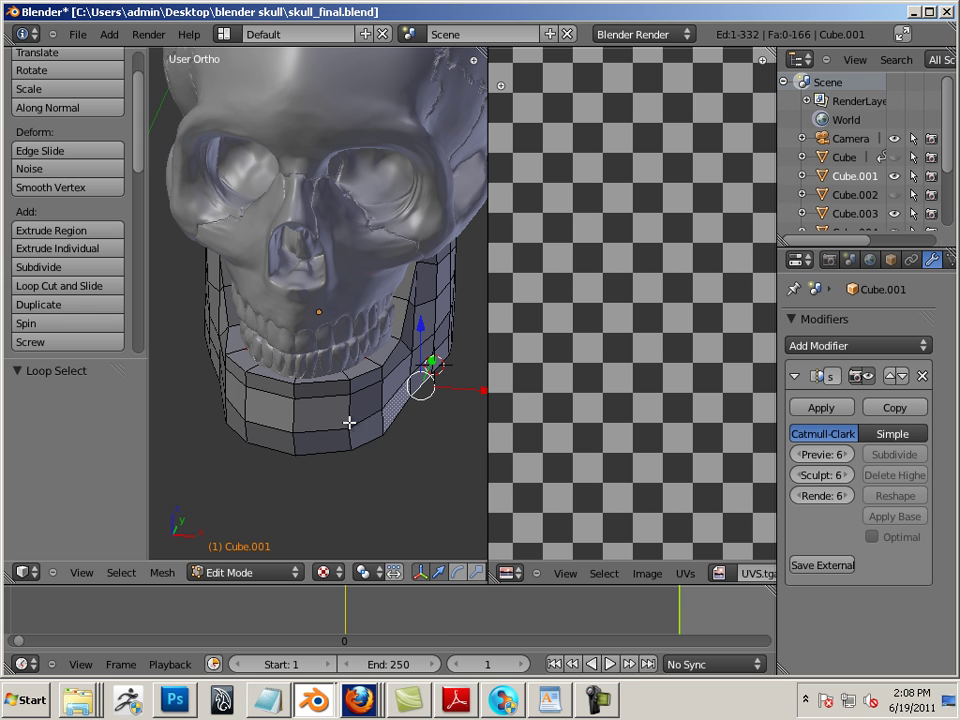
Select the entire jaw mesh in Edit Mode
{"action": "key", "text": "Tab"}
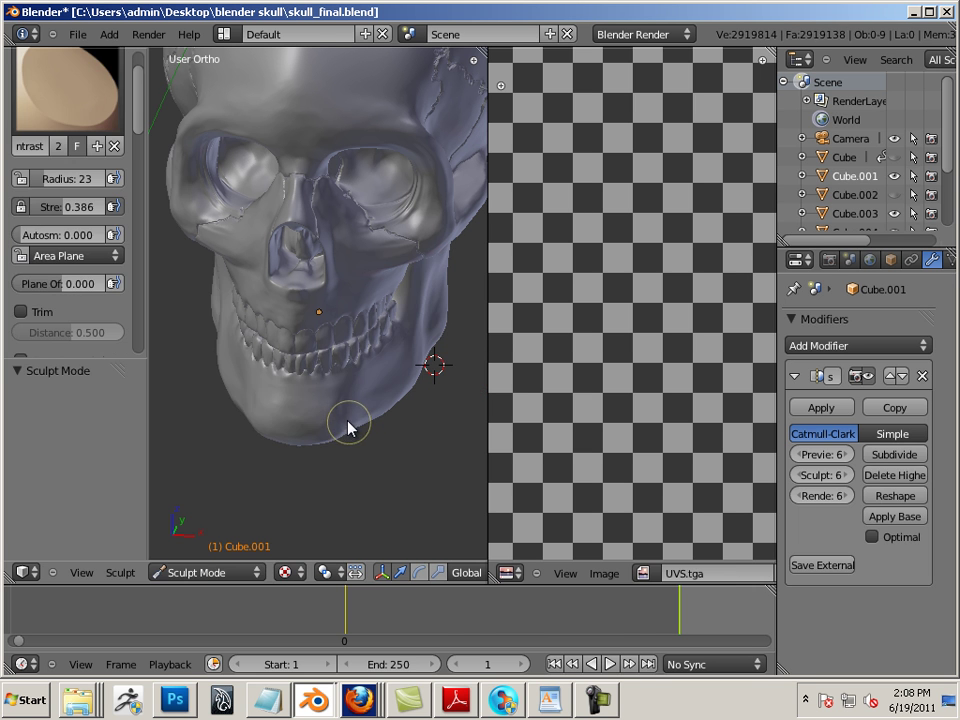
{"action": "key", "text": "Tab"}
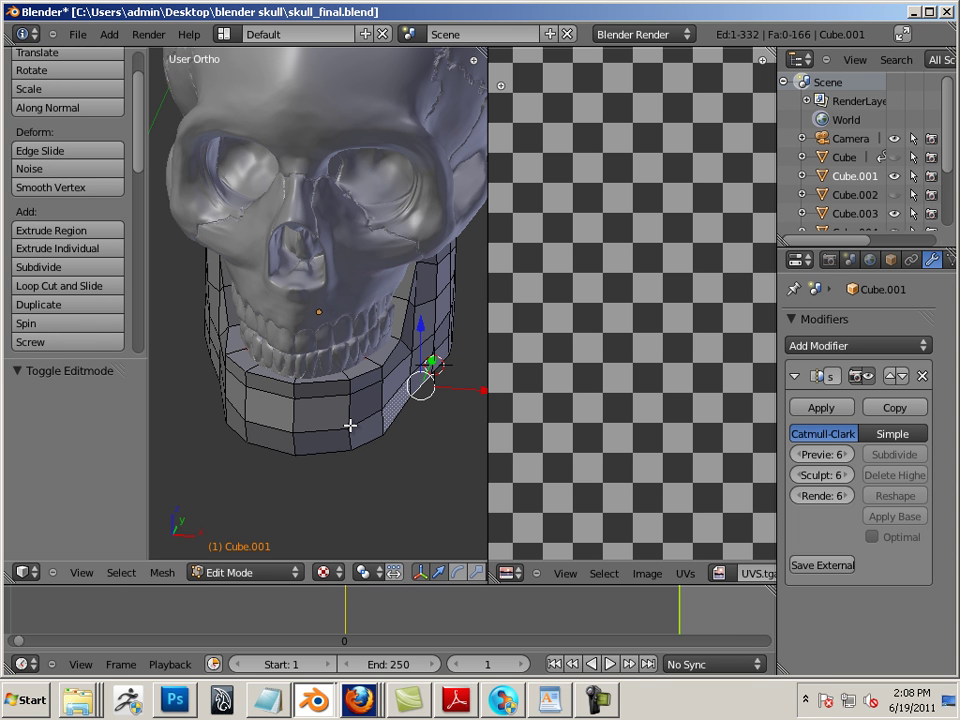
{"action": "key", "text": "a"}
{"action": "key", "text": "a"}
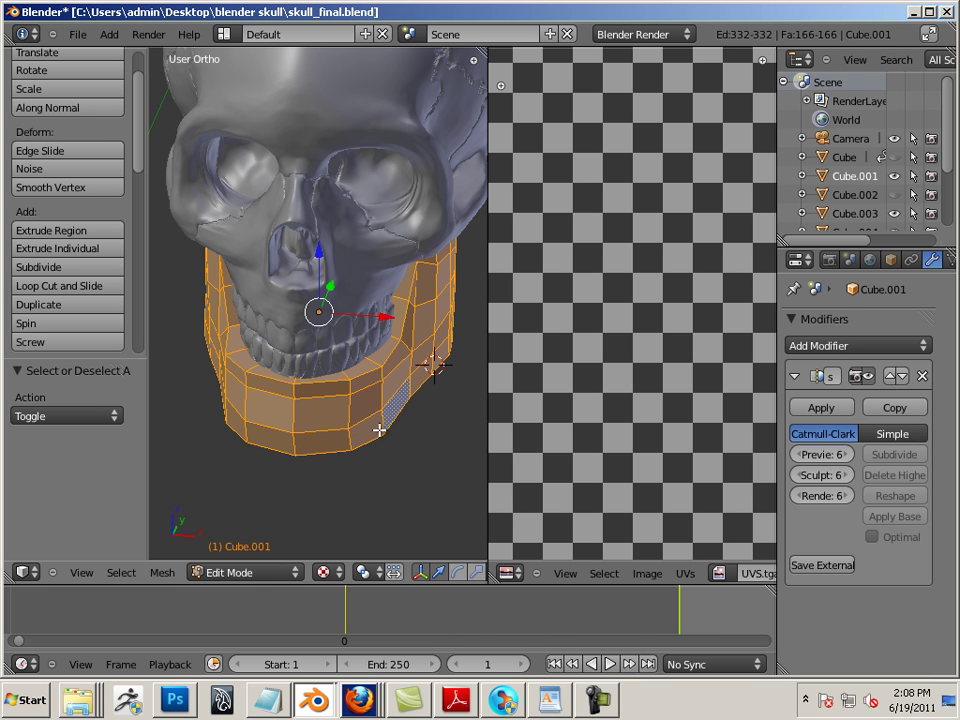
Start a new image named Jaw for the jaw mesh, with width and height of 2048
{"action": "left_click", "coordinate": [650, 576]}
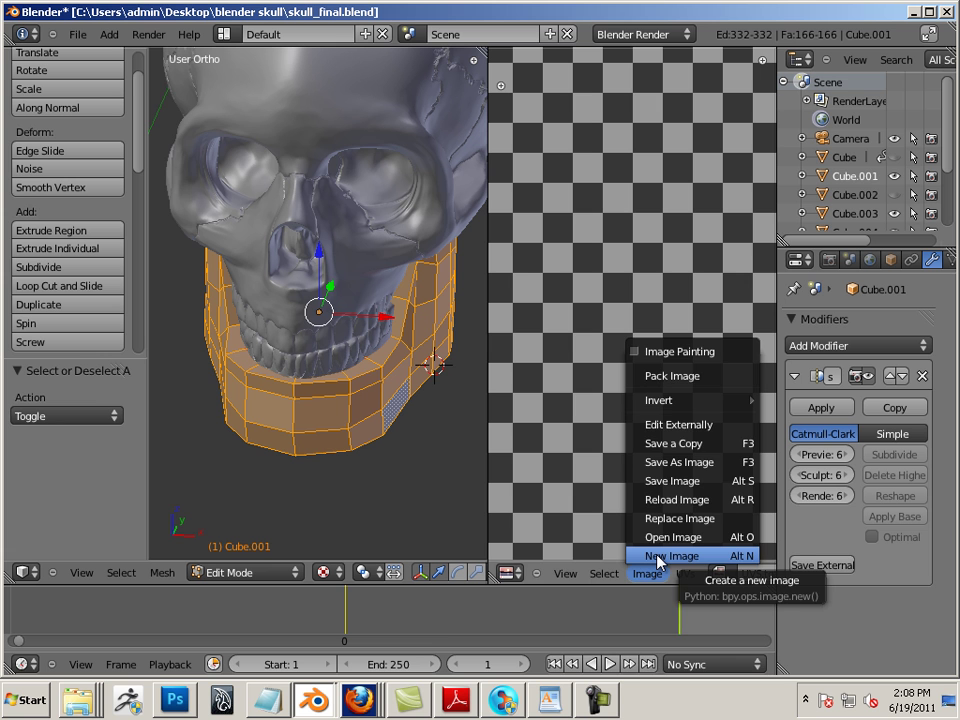
{"action": "left_click", "coordinate": [657, 556]}
{"action": "left_click", "coordinate": [714, 488]}
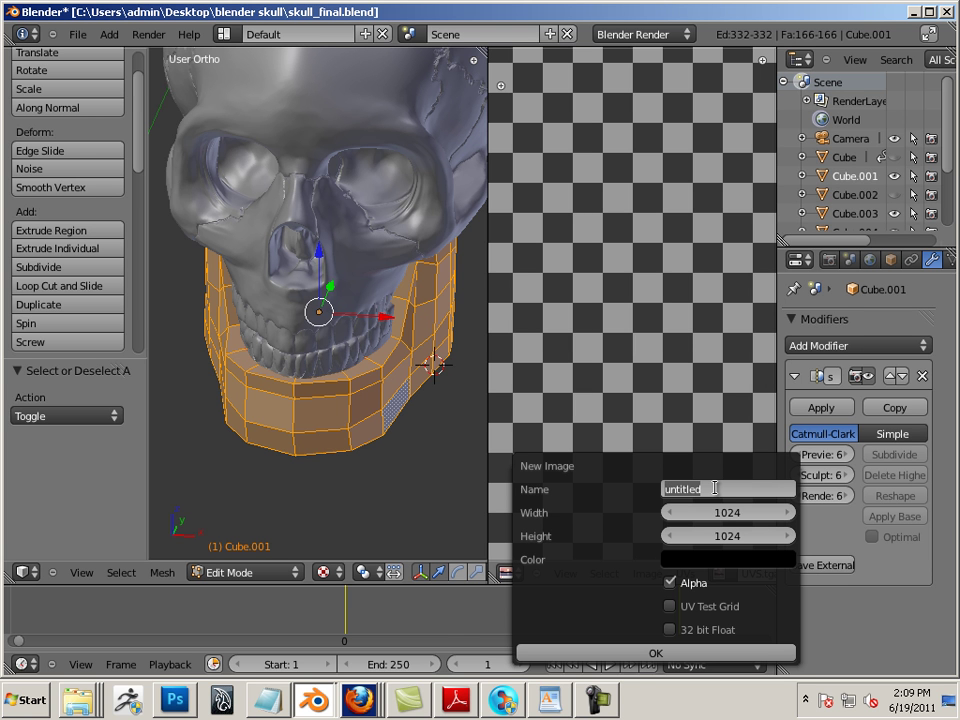
{"action": "type", "text": "ja"}
{"action": "key", "text": "Return"}
{"action": "left_click", "coordinate": [735, 513]}
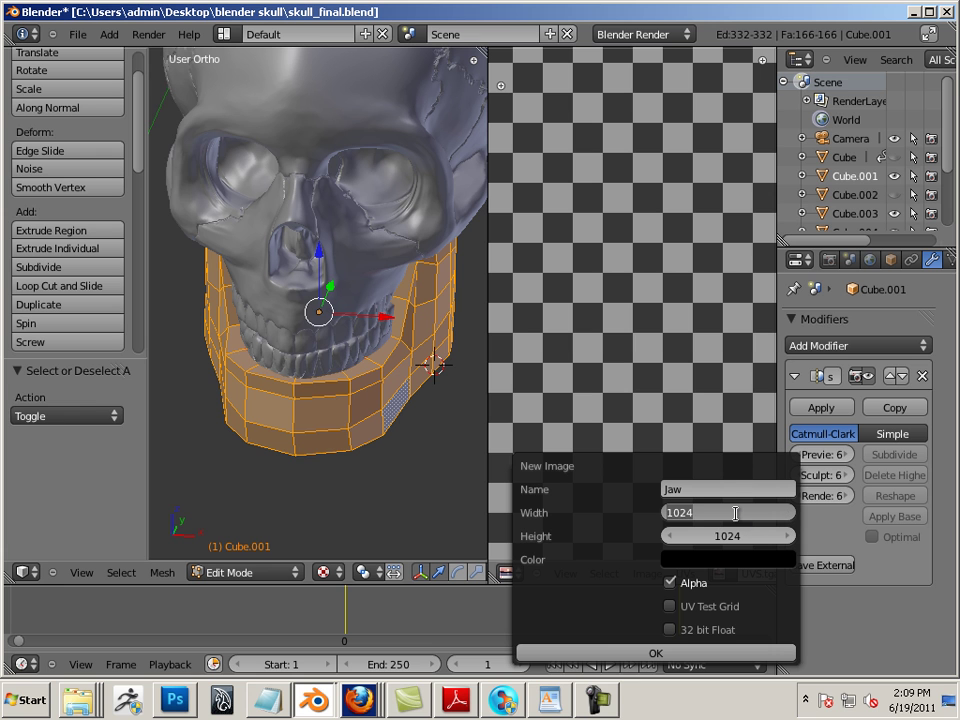
{"action": "type", "text": "2048"}
{"action": "key", "text": "Tab"}
{"action": "type", "text": "2"}
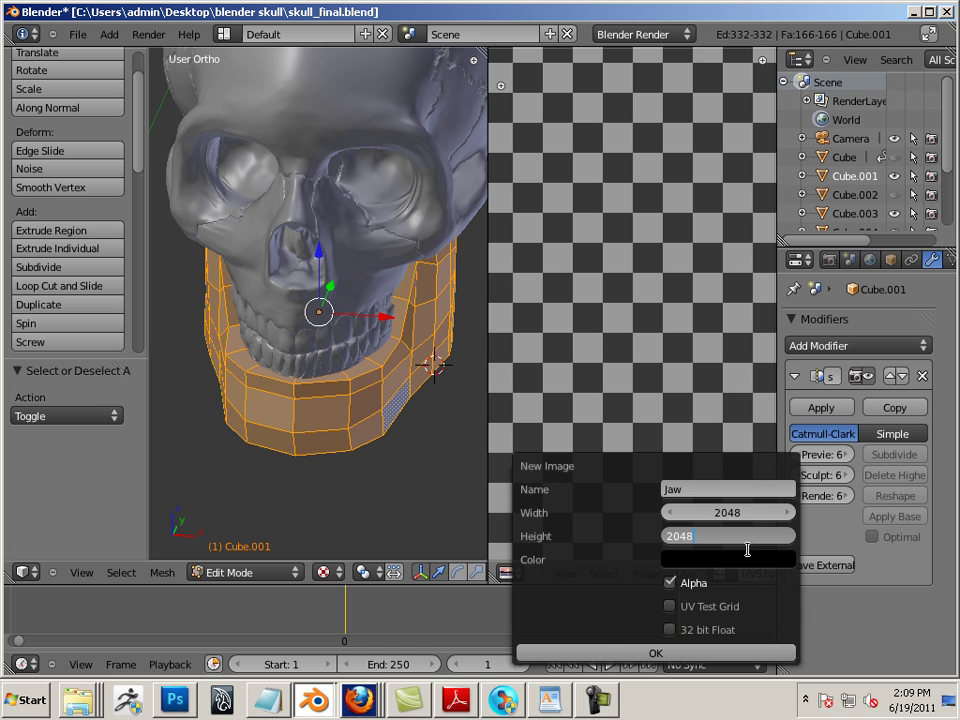
{"action": "key", "text": "Return"}
Make the Jaw image's fill colour white, disable Alpha and create the image
{"action": "left_click", "coordinate": [703, 564]}
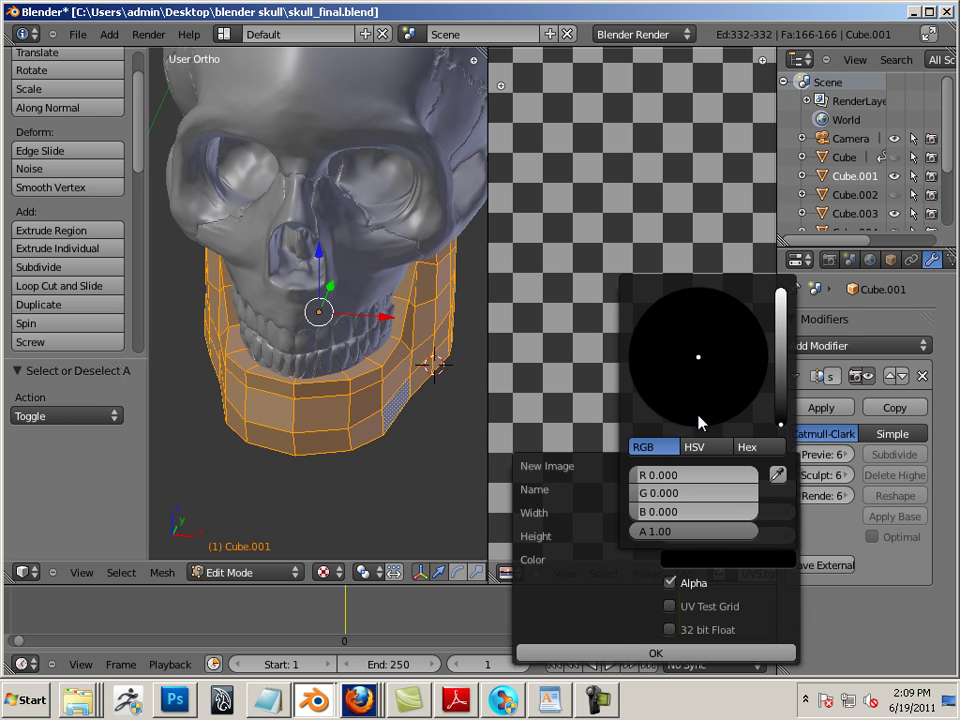
{"action": "scroll", "coordinate": [778, 408], "scroll_direction": "up", "scroll_amount": 20}
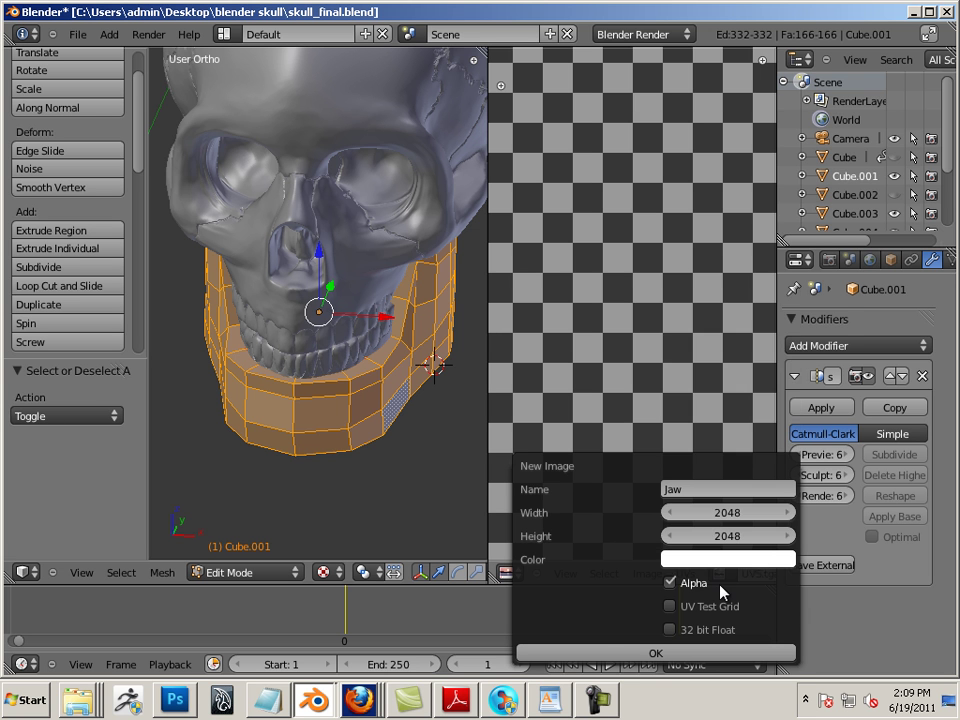
{"action": "left_click", "coordinate": [668, 586]}
{"action": "left_click", "coordinate": [671, 653]}
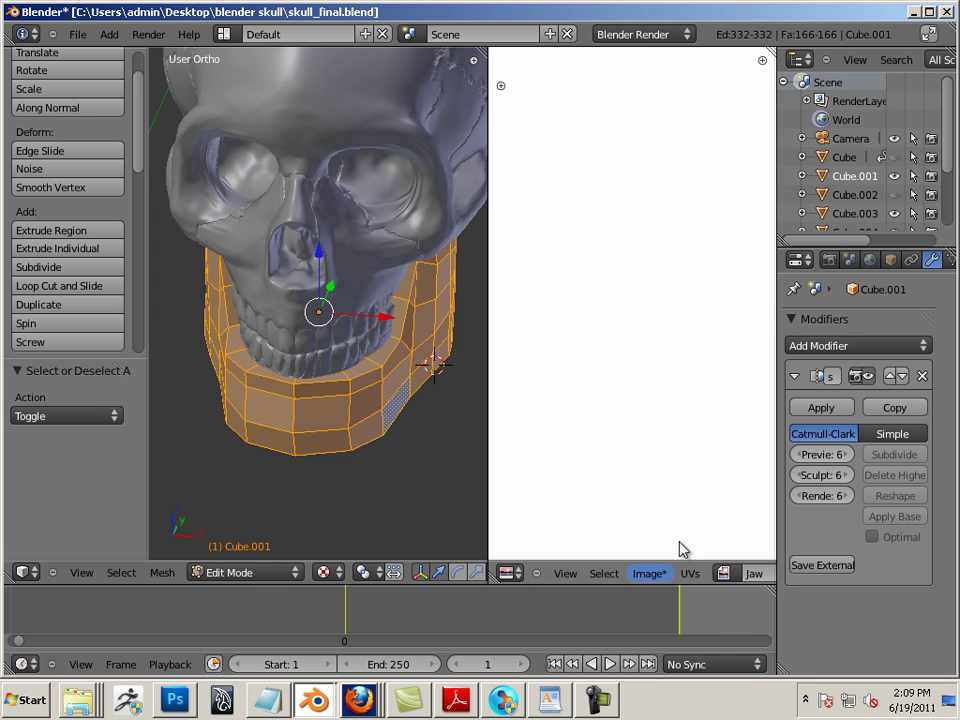
Rename the Cube.001 object to Jaw
{"action": "left_click", "coordinate": [890, 260]}
{"action": "left_click", "coordinate": [861, 322]}
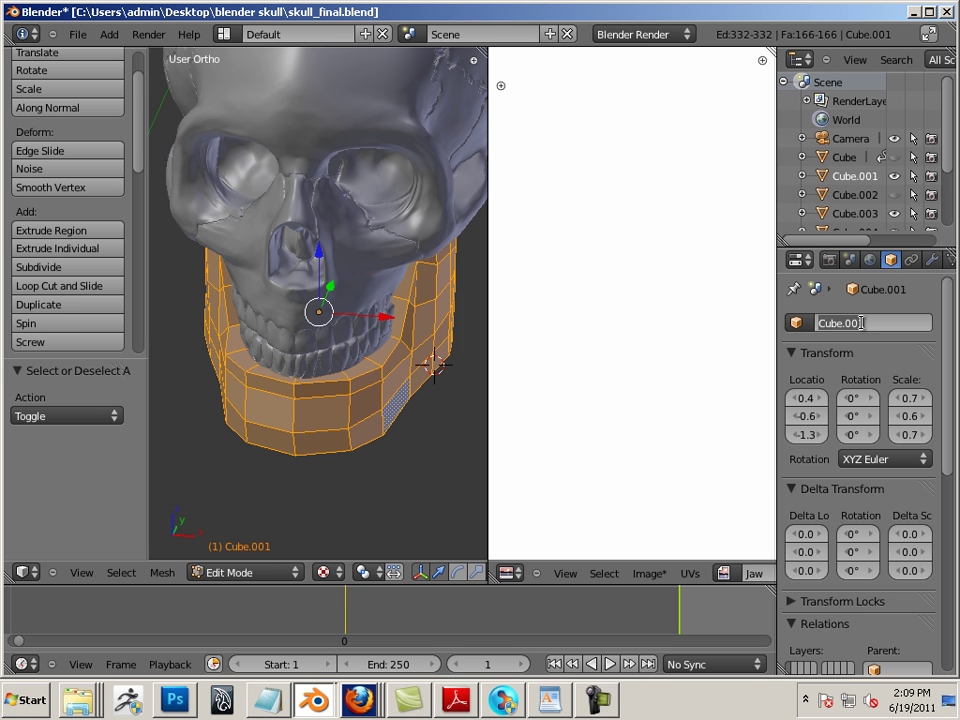
{"action": "type", "text": "Jaw"}
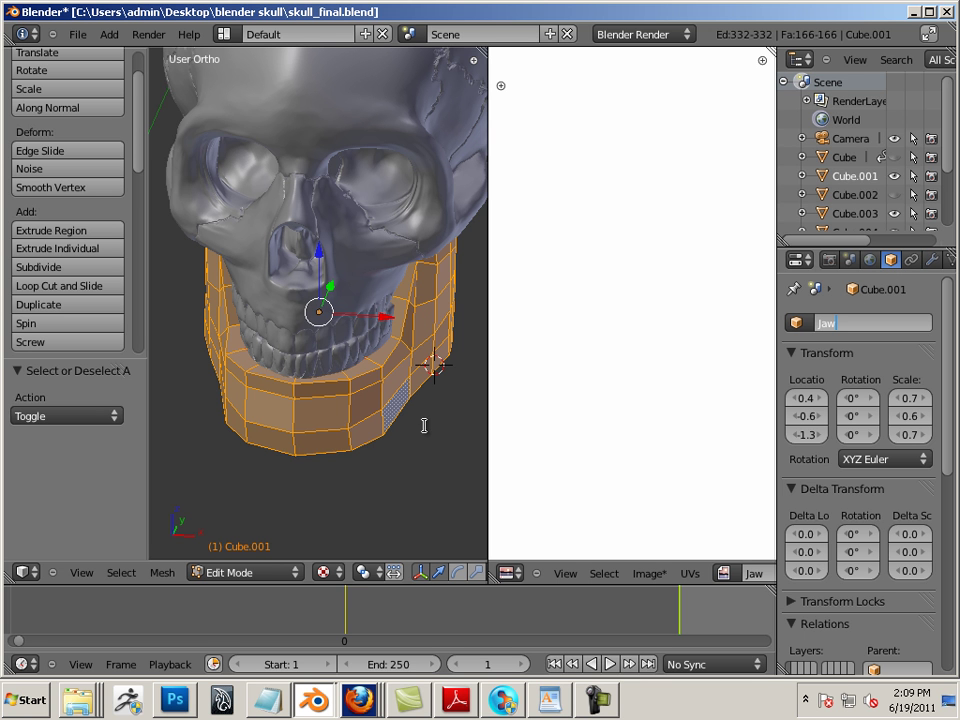
{"action": "key", "text": "Return"}
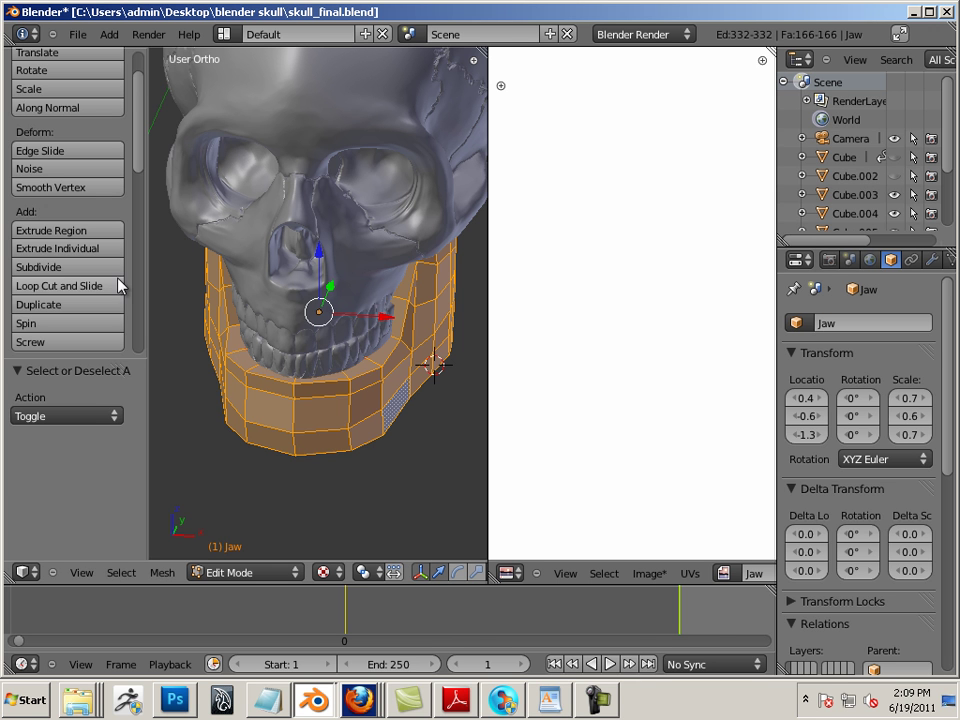
Recalculate the normals of the selected jaw mesh and apply smooth shading
{"action": "scroll", "coordinate": [101, 256], "scroll_direction": "down", "scroll_amount": 4}
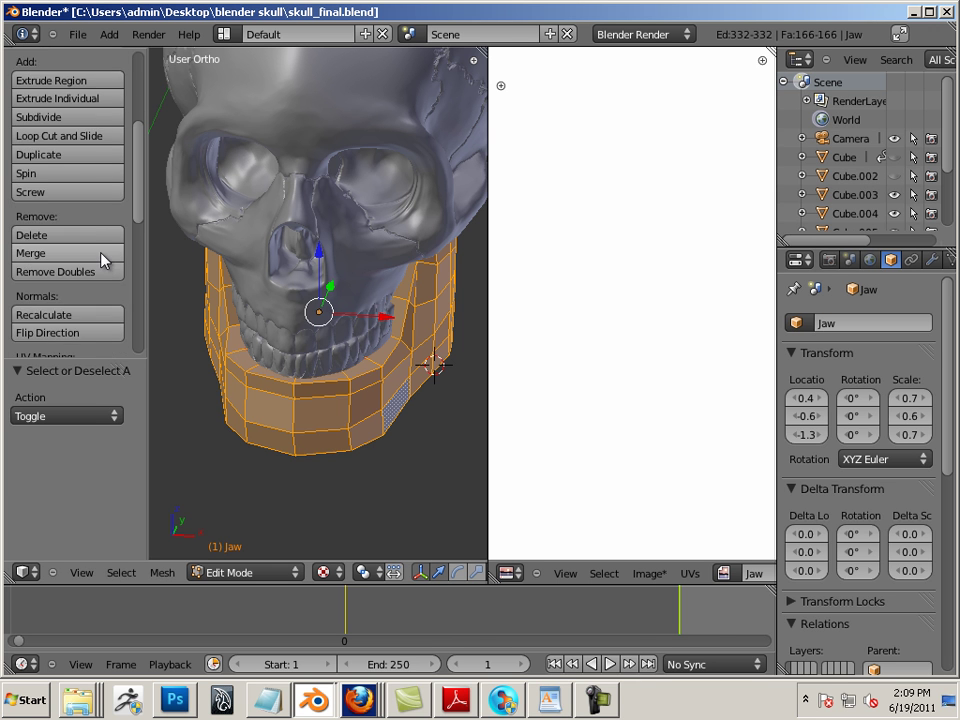
{"action": "left_click", "coordinate": [56, 278]}
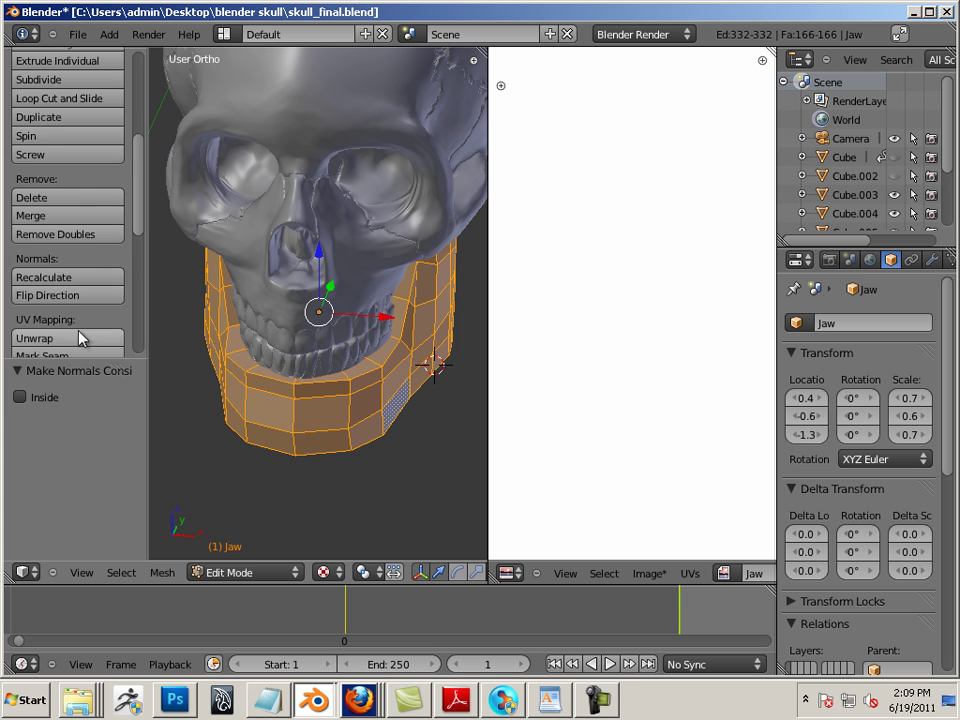
{"action": "scroll", "coordinate": [80, 336], "scroll_direction": "down", "scroll_amount": 3}
{"action": "scroll", "coordinate": [77, 333], "scroll_direction": "down", "scroll_amount": 2}
{"action": "left_click", "coordinate": [58, 310]}
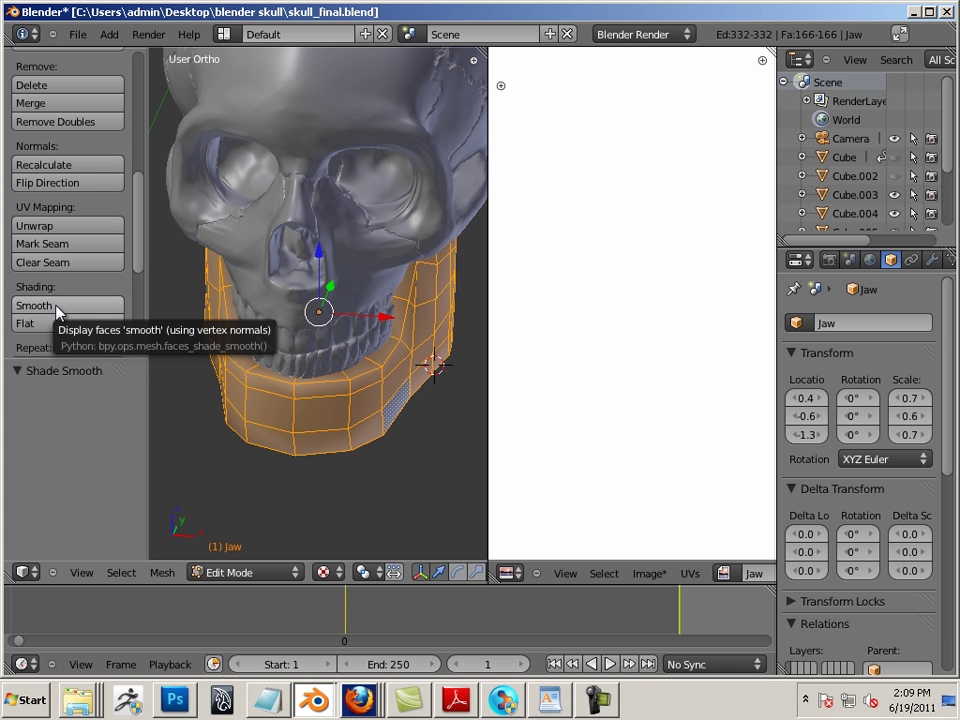
Pick the lower teeth object in Object Mode and select its entire mesh in Edit Mode
{"action": "key", "text": "ctrl+Tab"}
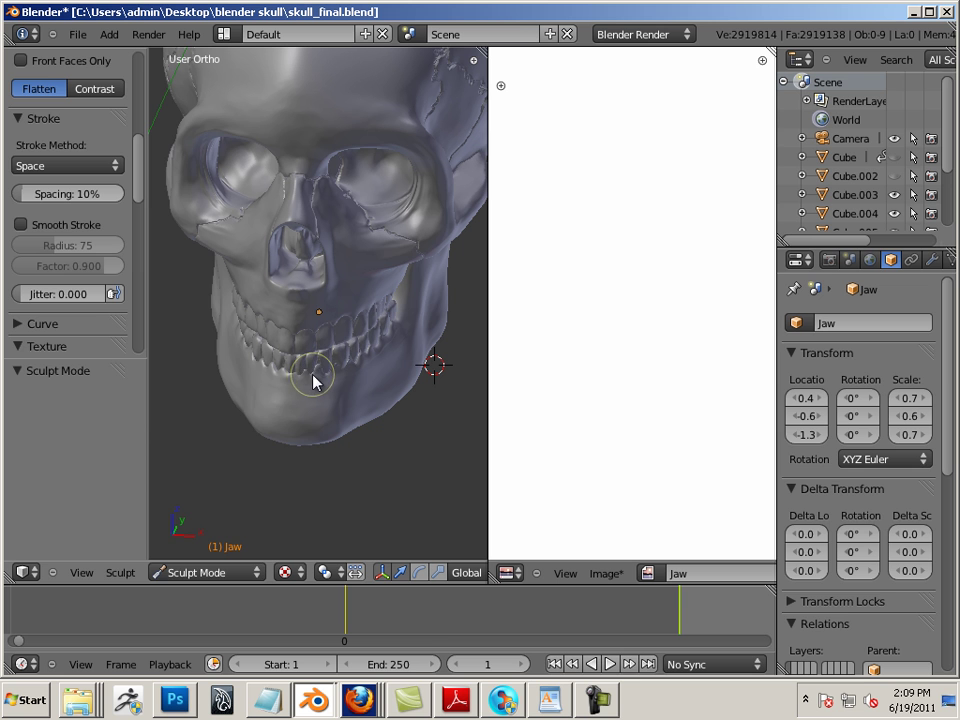
{"action": "left_click", "coordinate": [186, 578]}
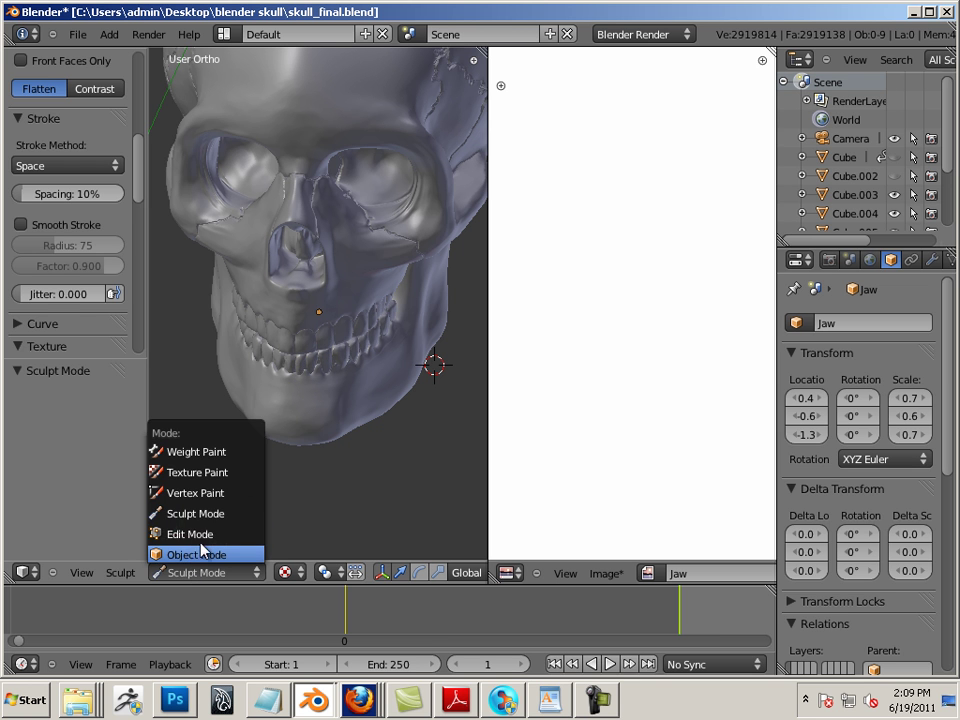
{"action": "left_click", "coordinate": [205, 553]}
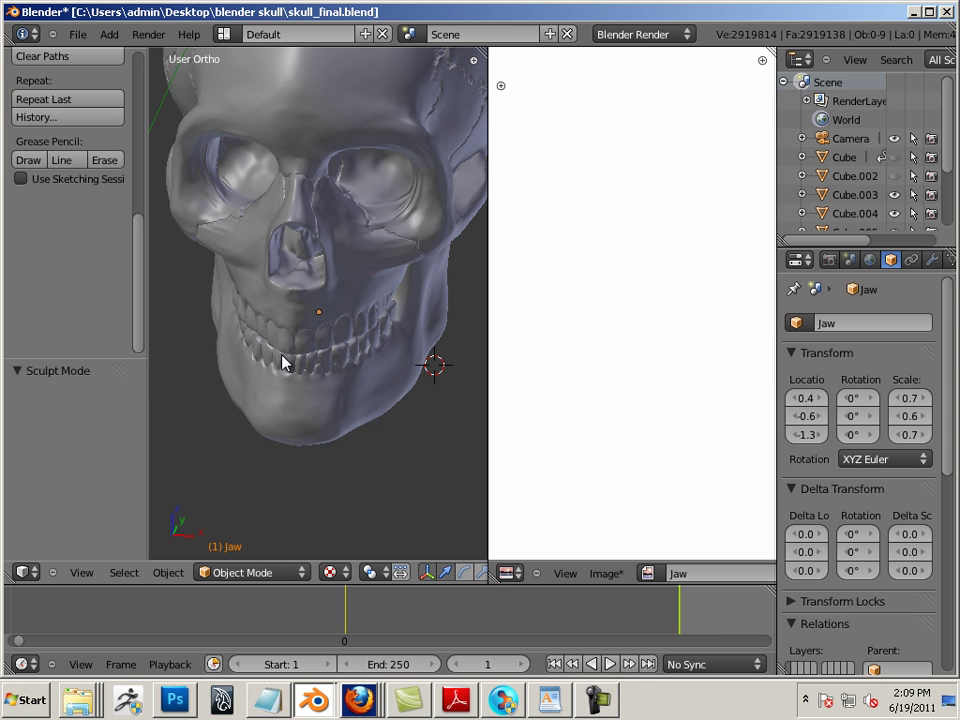
{"action": "left_click", "coordinate": [301, 362]}
{"action": "right_click", "coordinate": [265, 357]}
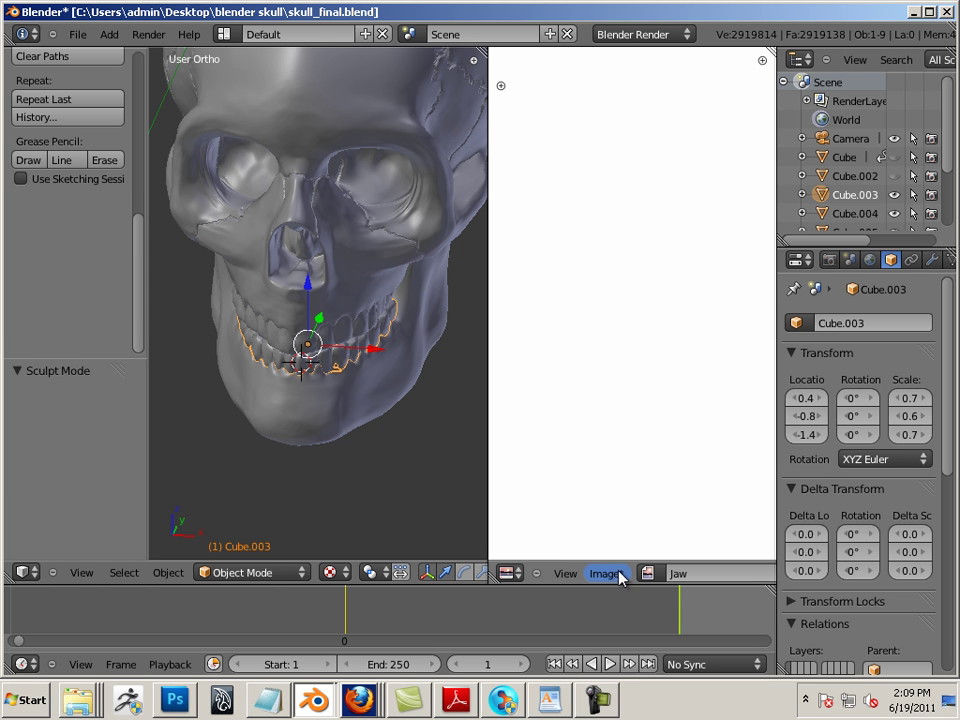
{"action": "key", "text": "Tab"}
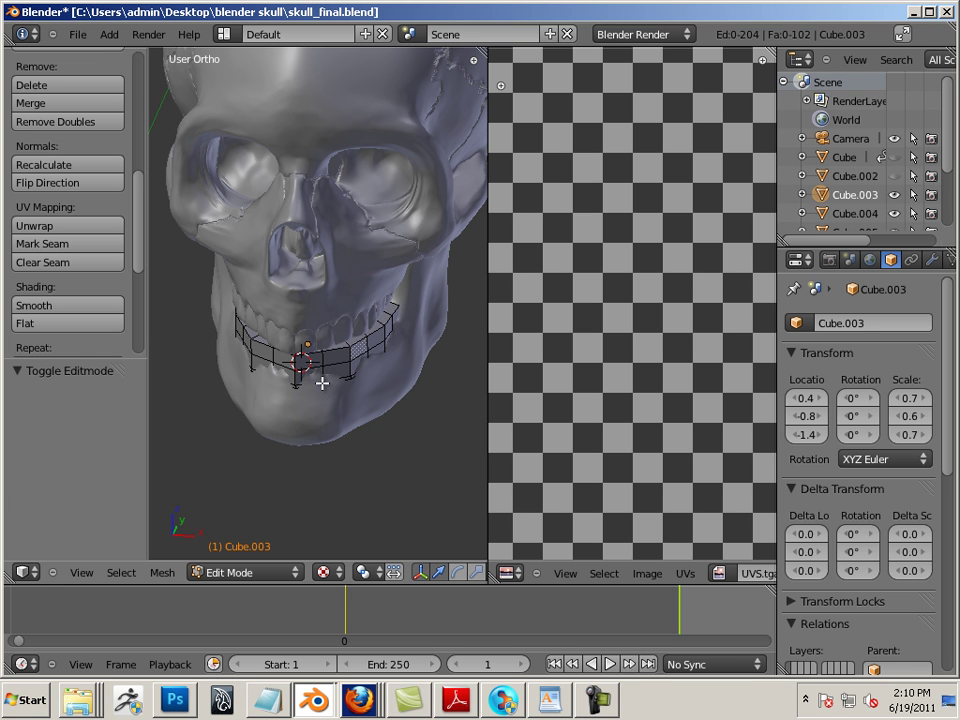
{"action": "key", "text": "a"}
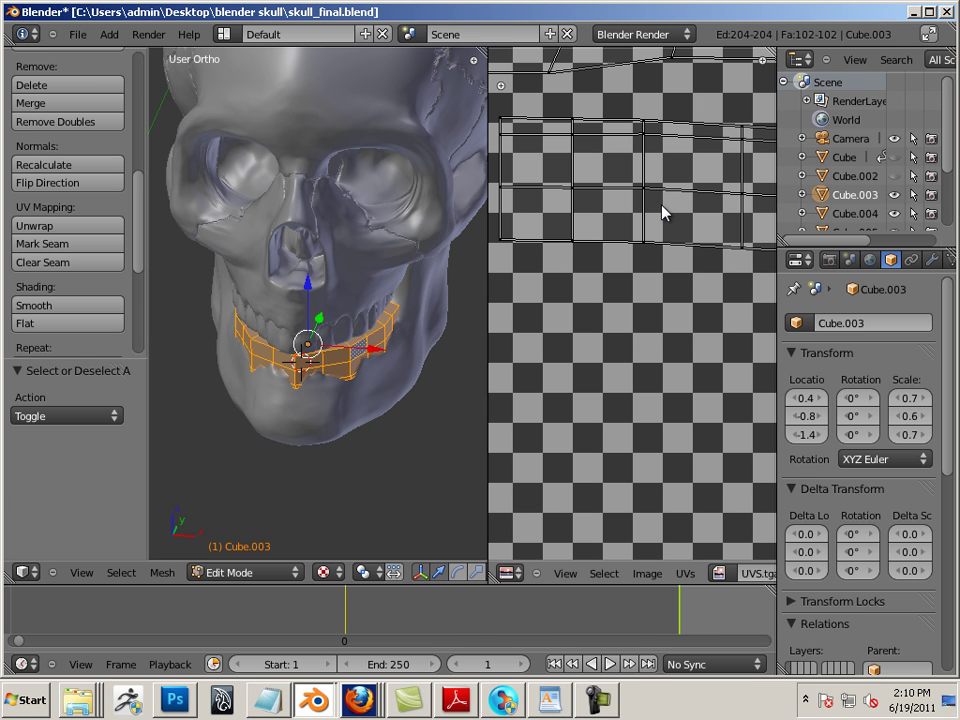
Start a new image named Bottom_teeth for the lower teeth, with width and height of 2048
{"action": "left_click", "coordinate": [658, 574]}
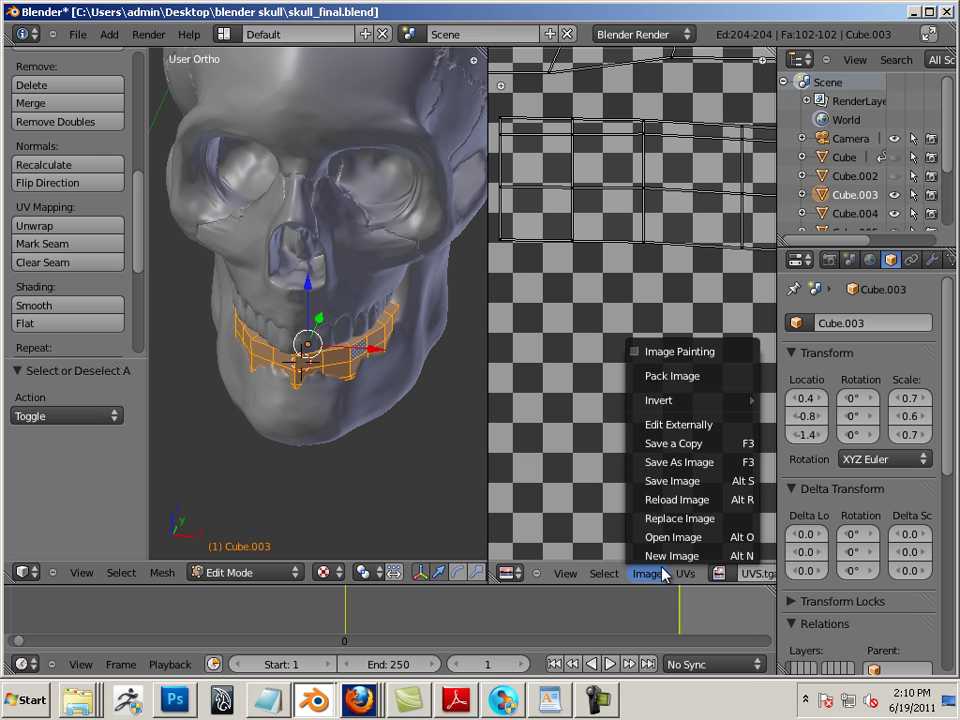
{"action": "left_click", "coordinate": [668, 556]}
{"action": "left_click", "coordinate": [690, 497]}
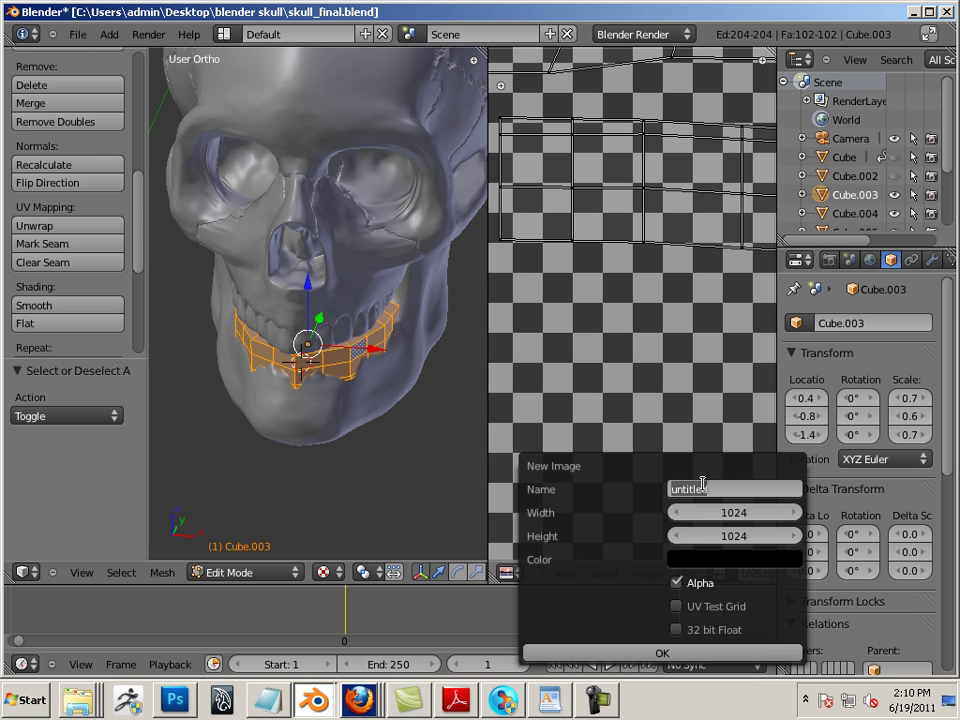
{"action": "type", "text": "Bottom_teeth"}
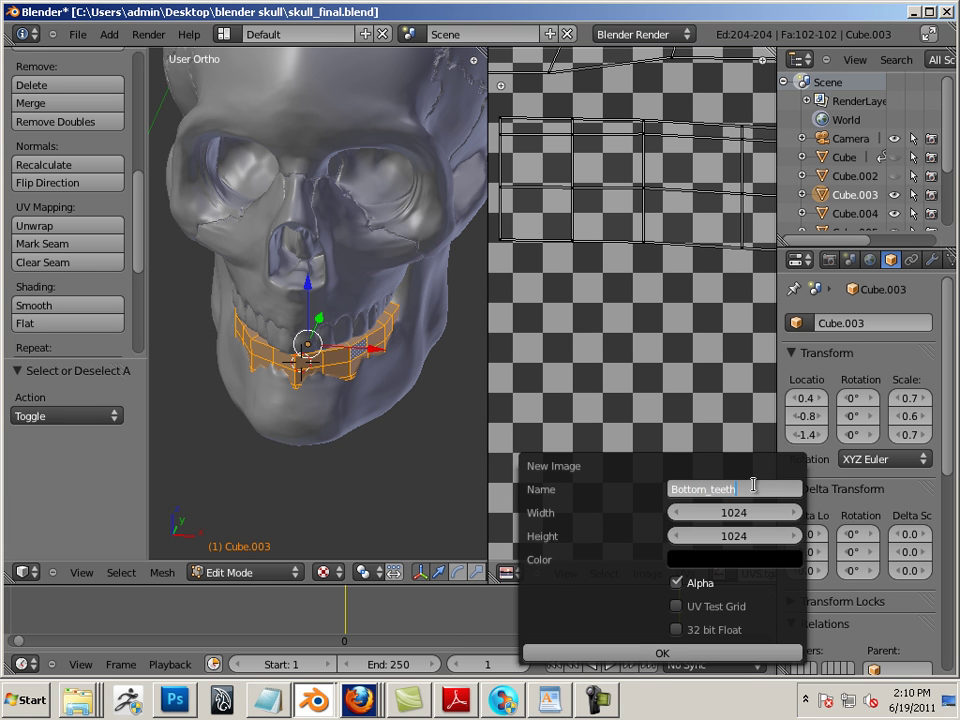
{"action": "left_click", "coordinate": [761, 485]}
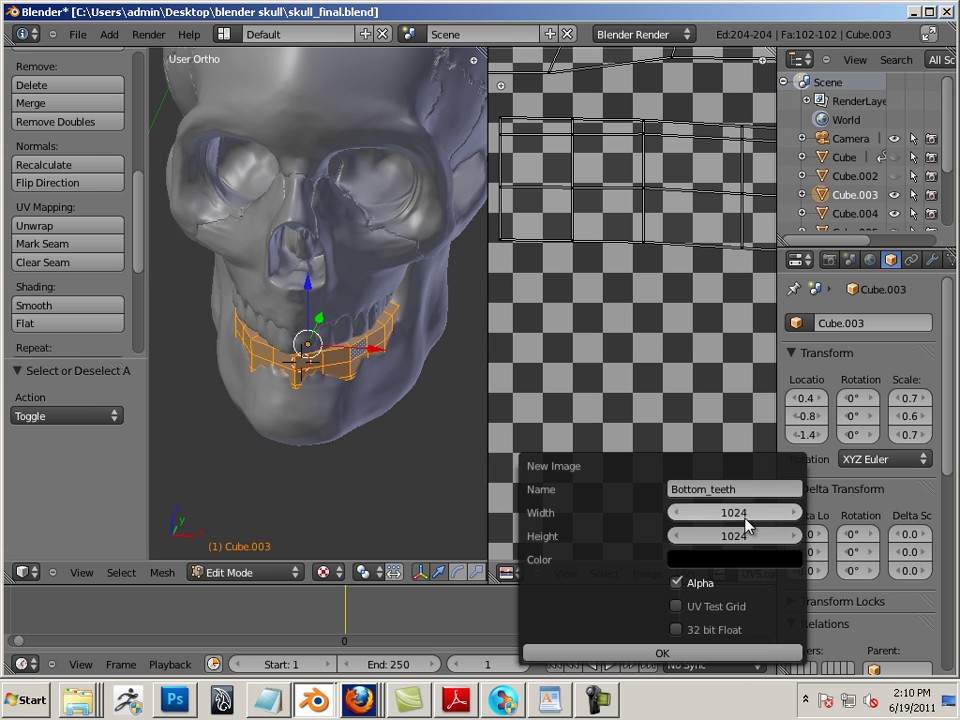
{"action": "left_click", "coordinate": [732, 512]}
{"action": "type", "text": "204"}
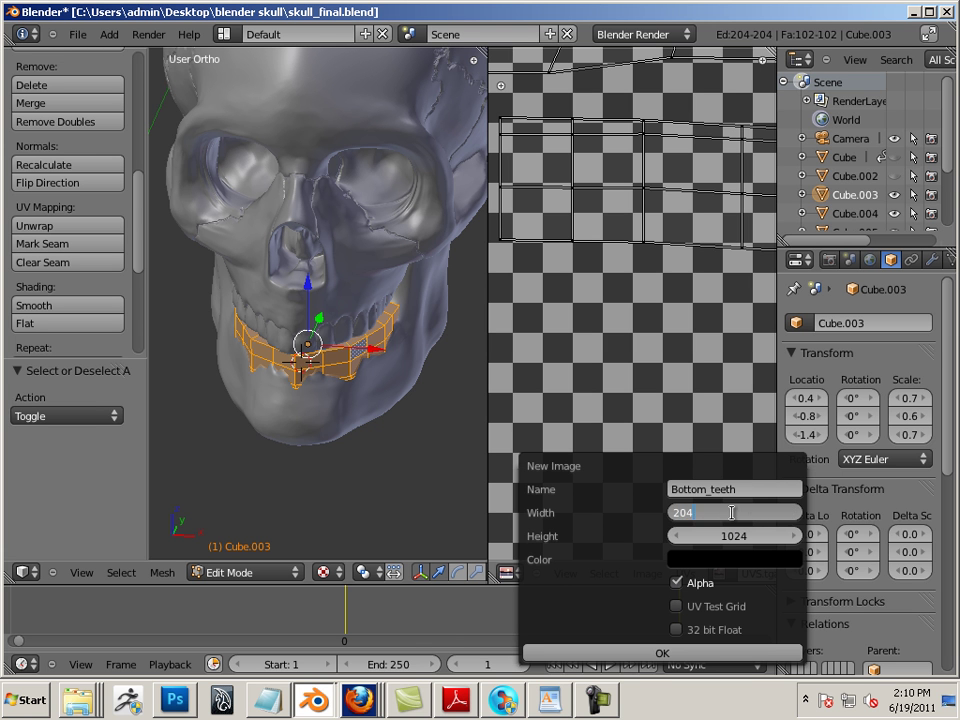
{"action": "type", "text": "8"}
{"action": "key", "text": "Tab"}
{"action": "type", "text": "2"}
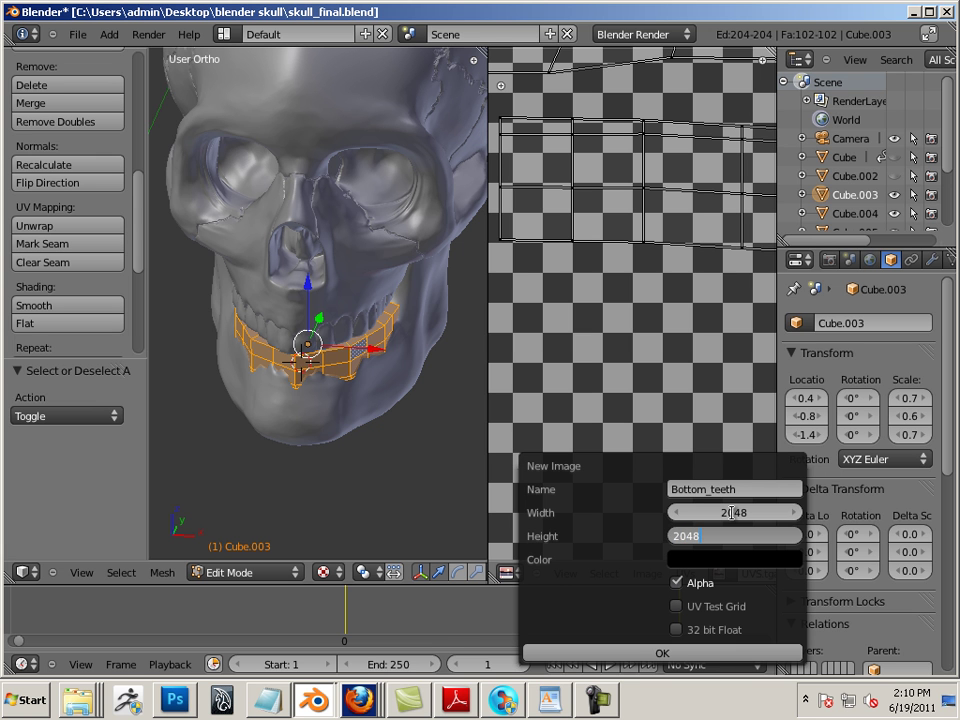
{"action": "key", "text": "Return"}
Make the Bottom_teeth image's fill colour white, disable Alpha and create the image
{"action": "left_click", "coordinate": [734, 560]}
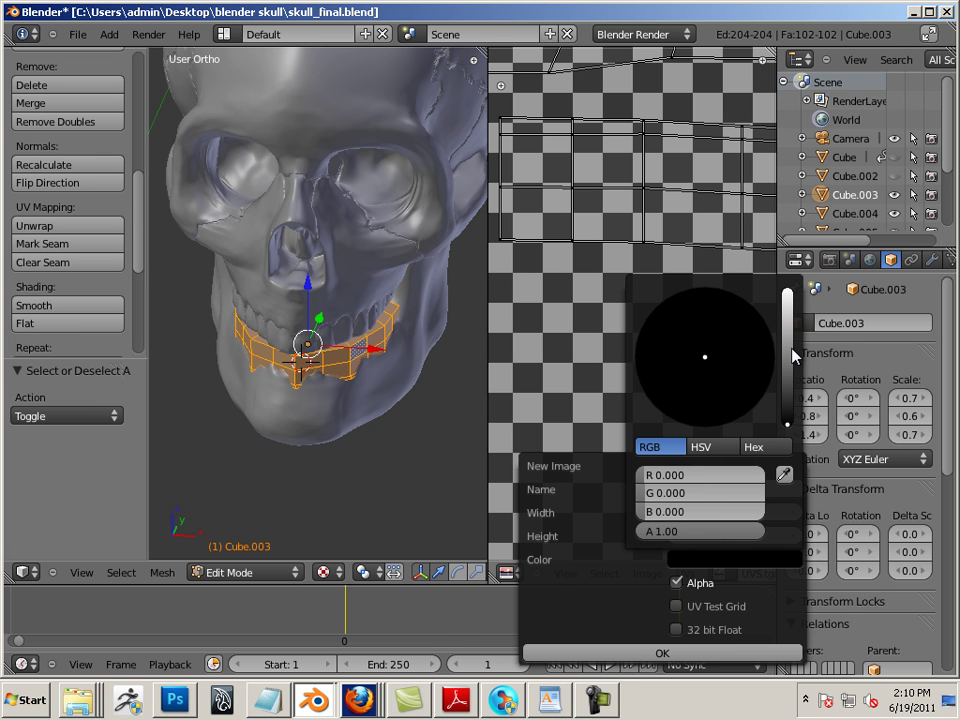
{"action": "left_click_drag", "start_coordinate": [793, 356], "coordinate": [793, 288]}
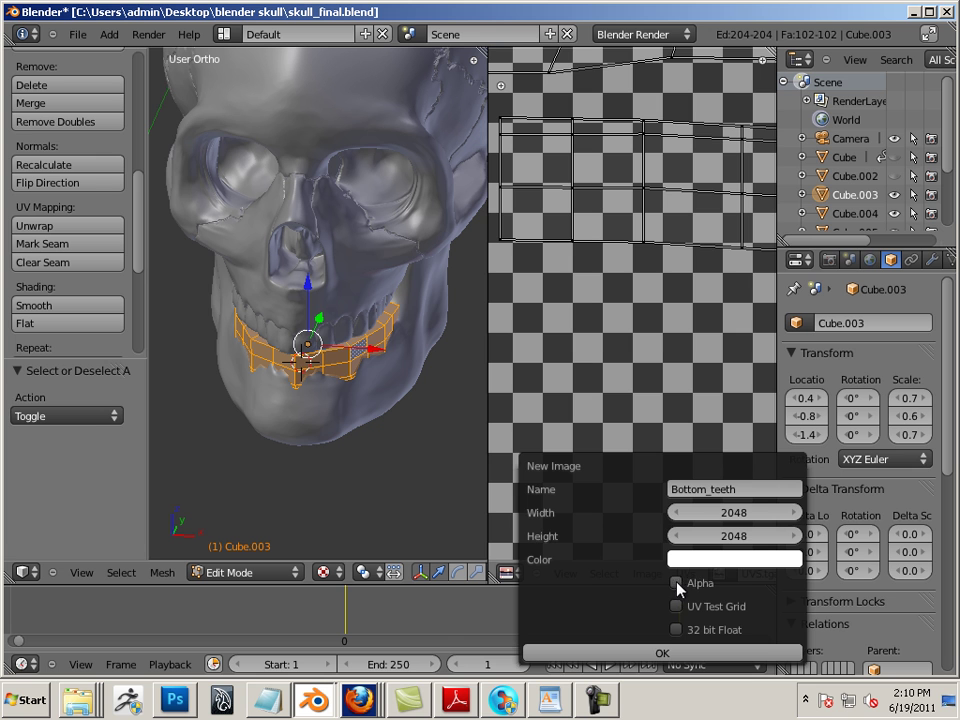
{"action": "left_click", "coordinate": [660, 650]}
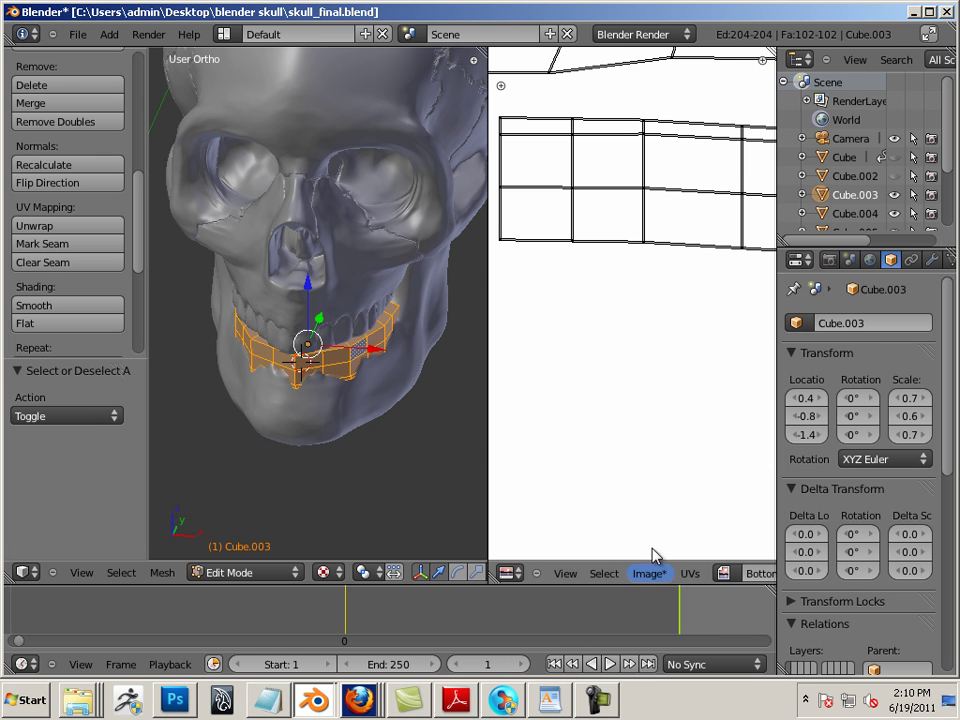
Rename the lower teeth object as Bottom_teeth
{"action": "left_click", "coordinate": [857, 323]}
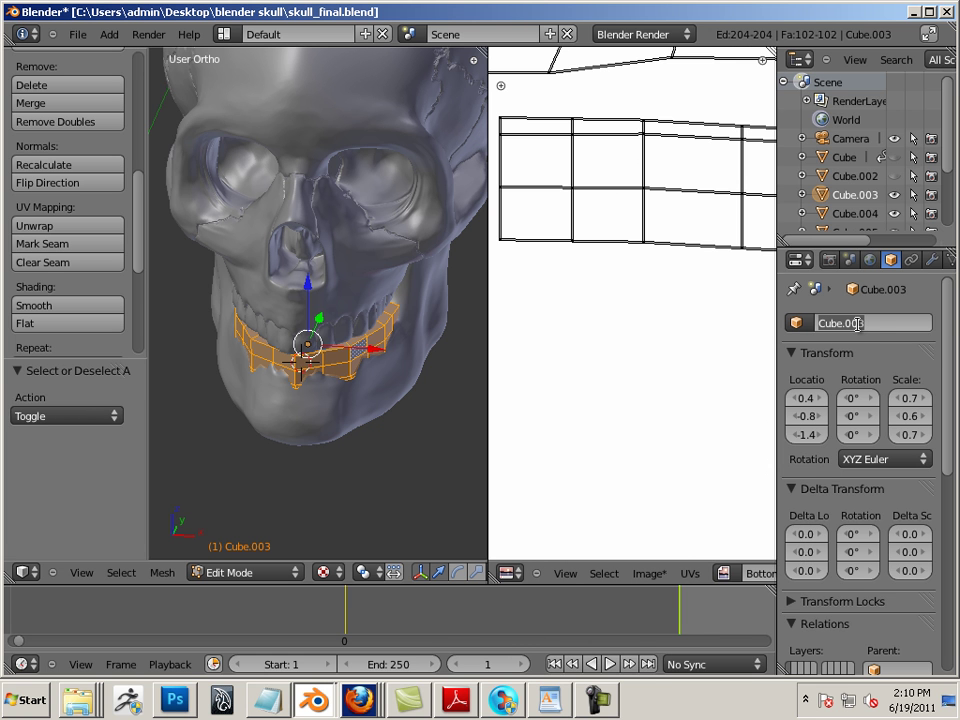
{"action": "type", "text": "Bottom_teeth"}
{"action": "key", "text": "Return"}
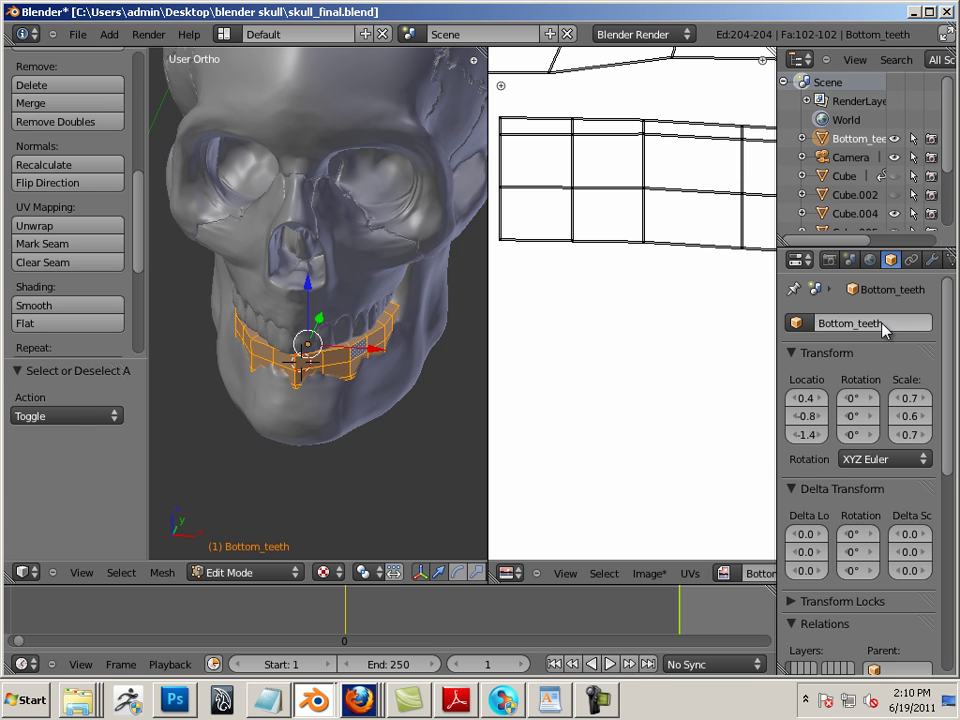
{"action": "scroll", "coordinate": [940, 177], "scroll_direction": "down", "scroll_amount": 3}
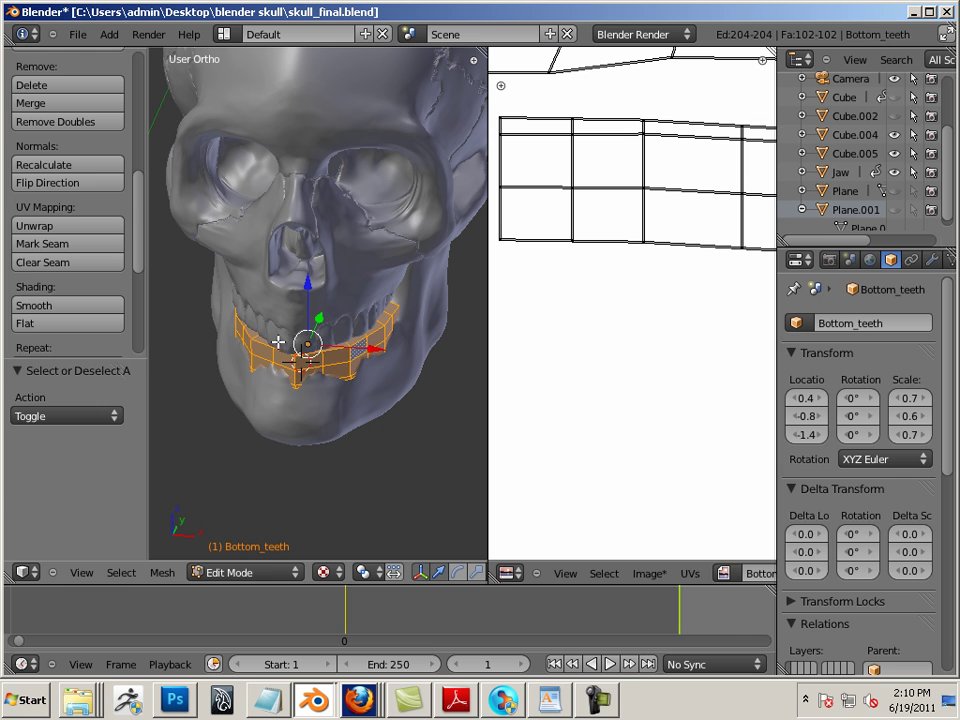
Pick the upper teeth object in Object Mode and select its entire mesh in Edit Mode
{"action": "key", "text": "Tab"}
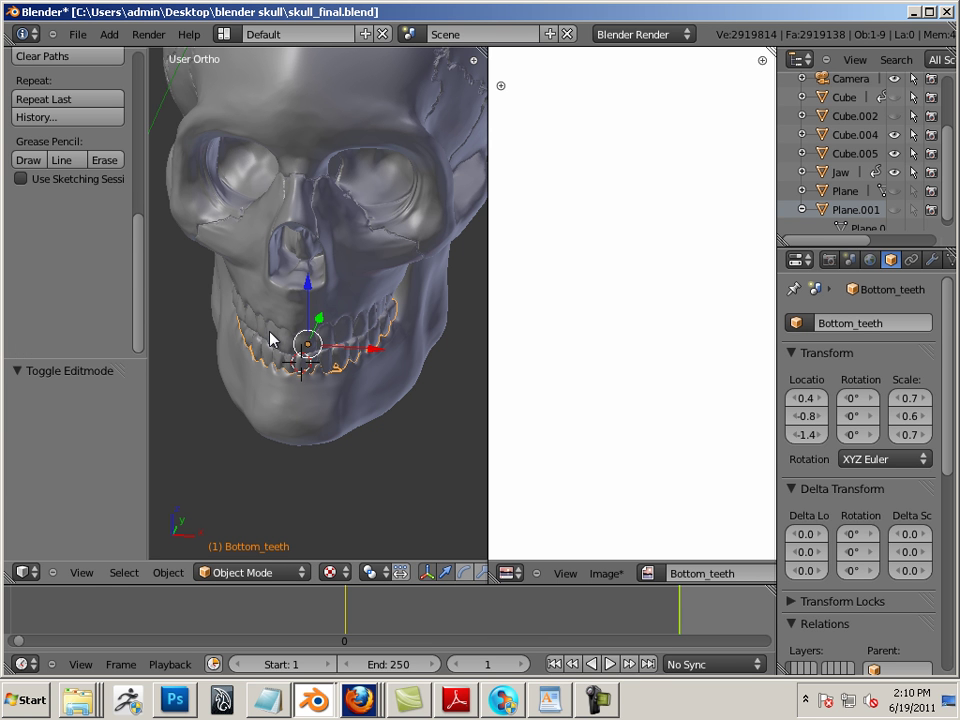
{"action": "right_click", "coordinate": [277, 339]}
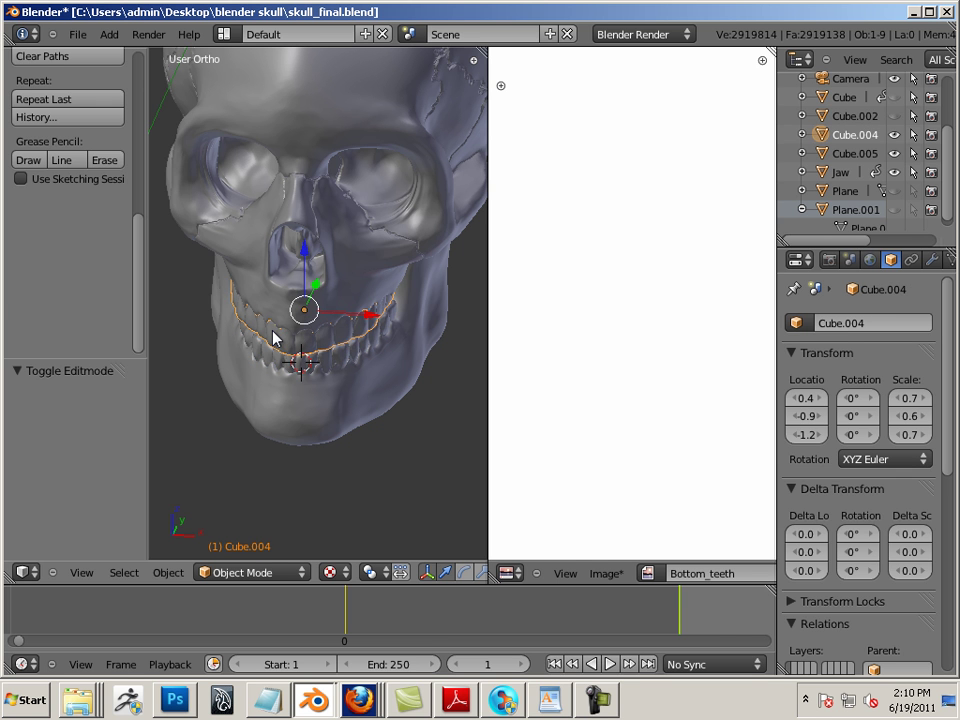
{"action": "right_click", "coordinate": [277, 339]}
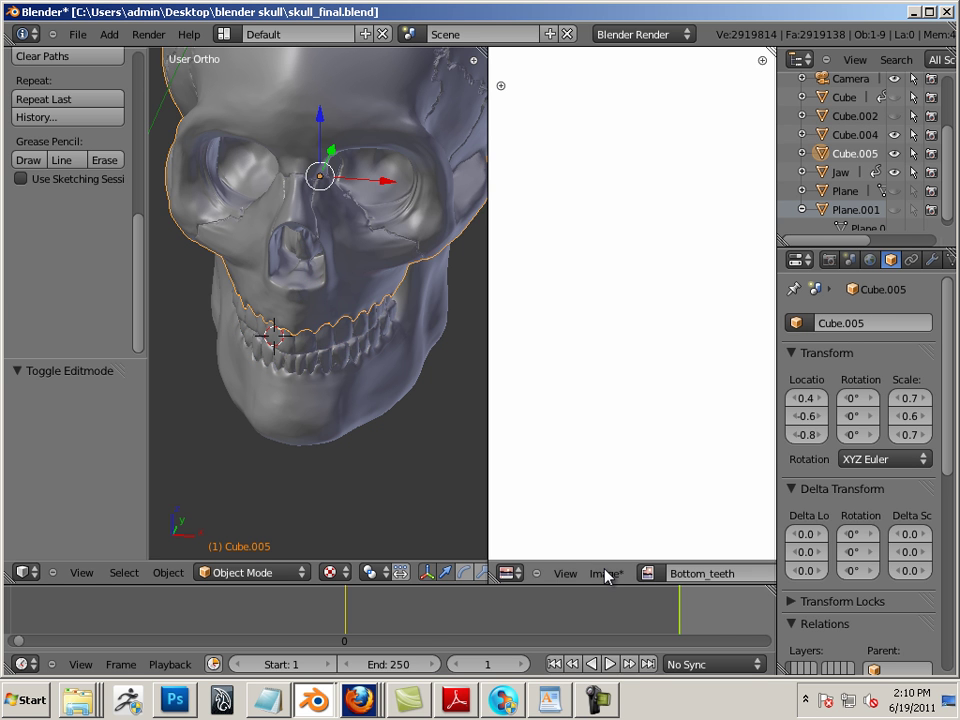
{"action": "right_click", "coordinate": [300, 356]}
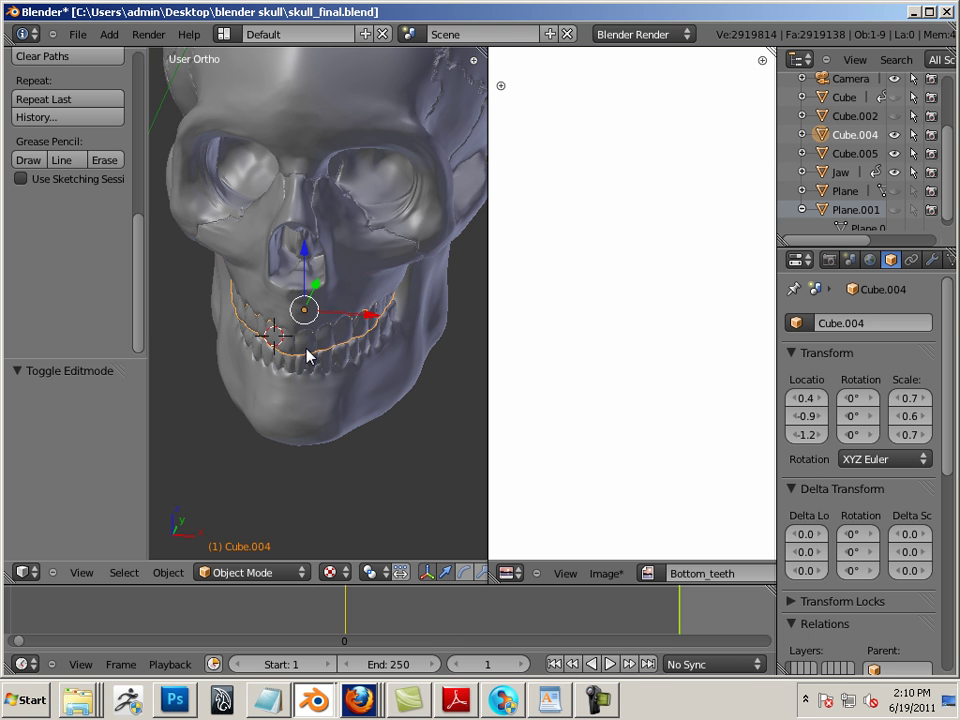
{"action": "key", "text": "Tab"}
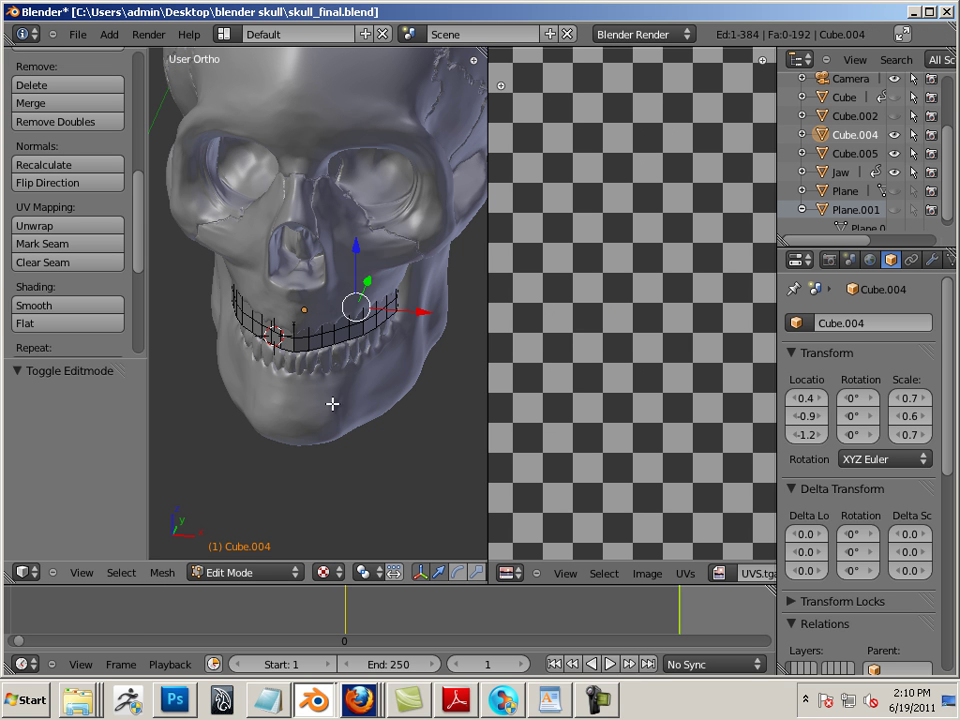
{"action": "key", "text": "a"}
{"action": "key", "text": "a"}
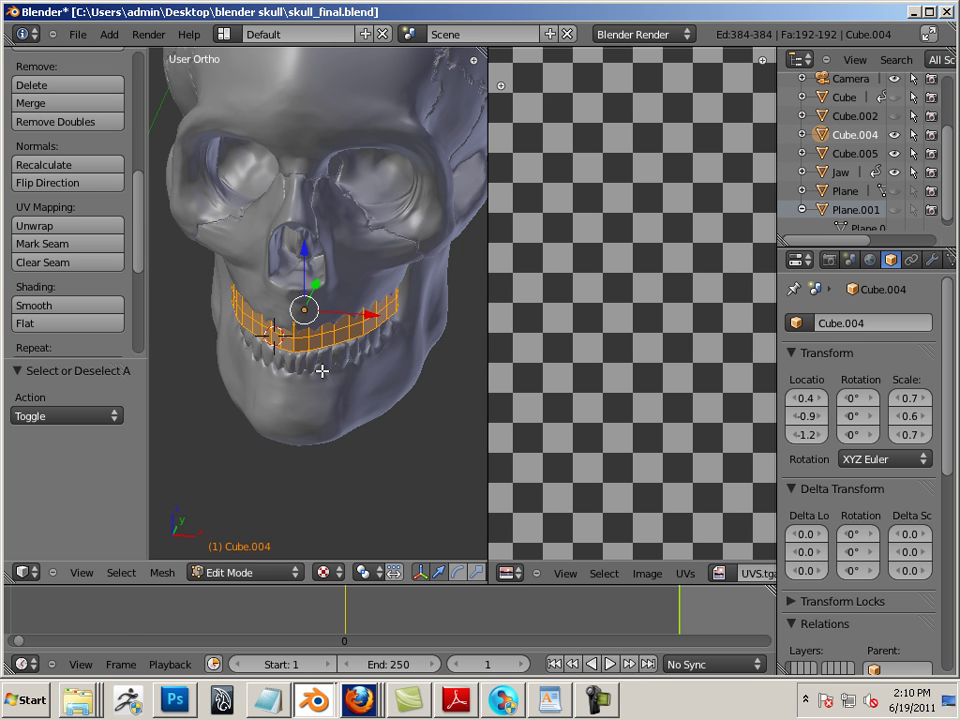
Start a new image named Top_teeth for the upper teeth, copy that name, and set width and height to 2048
{"action": "left_click", "coordinate": [647, 574]}
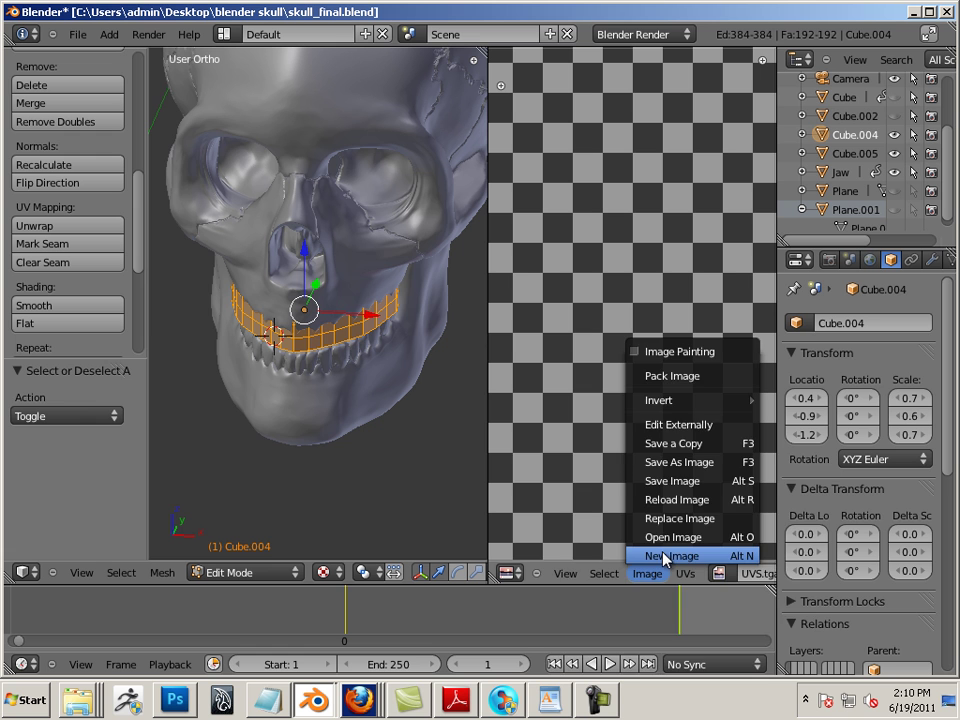
{"action": "left_click", "coordinate": [655, 556]}
{"action": "left_click", "coordinate": [717, 490]}
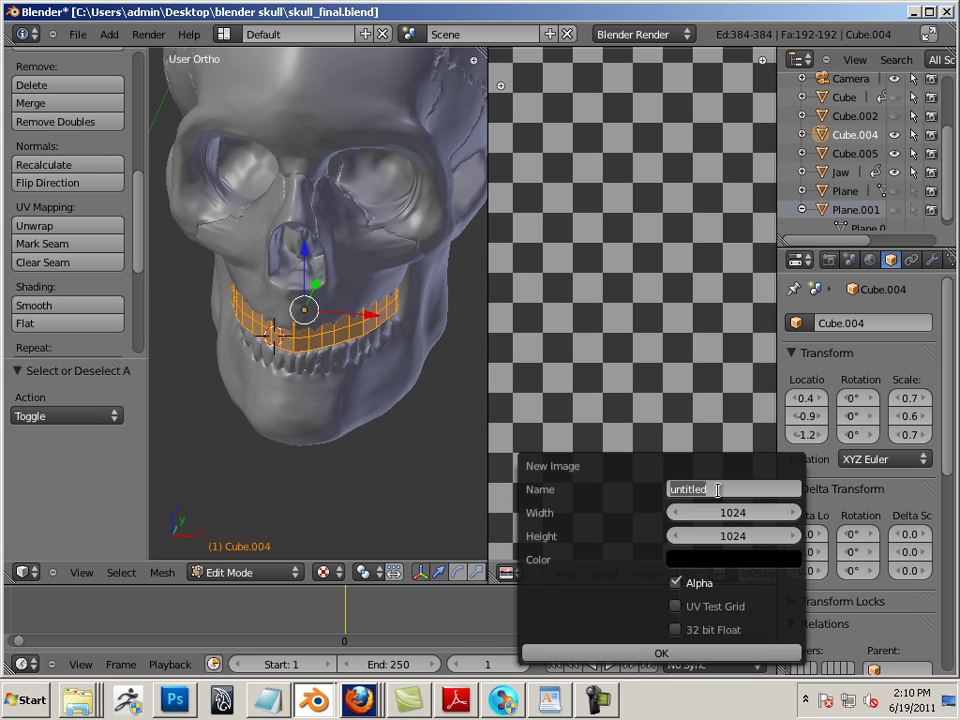
{"action": "key", "text": "BackSpace"}
{"action": "type", "text": "Top_teeth"}
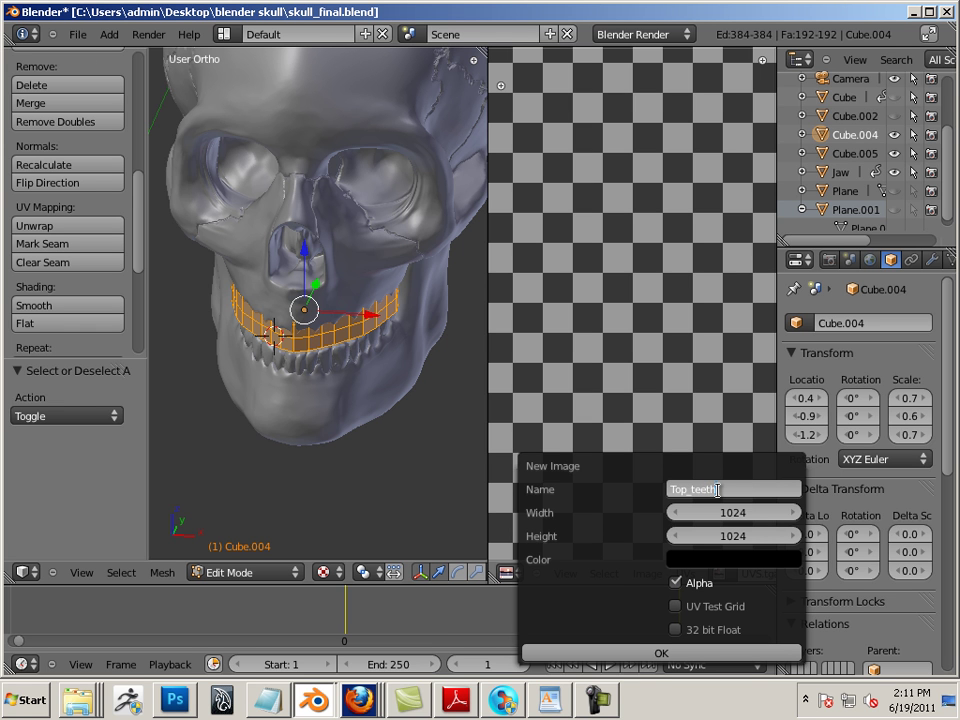
{"action": "left_click_drag", "start_coordinate": [717, 490], "coordinate": [656, 486]}
{"action": "key", "text": "ctrl+c"}
{"action": "key", "text": "Return"}
{"action": "left_click", "coordinate": [732, 512]}
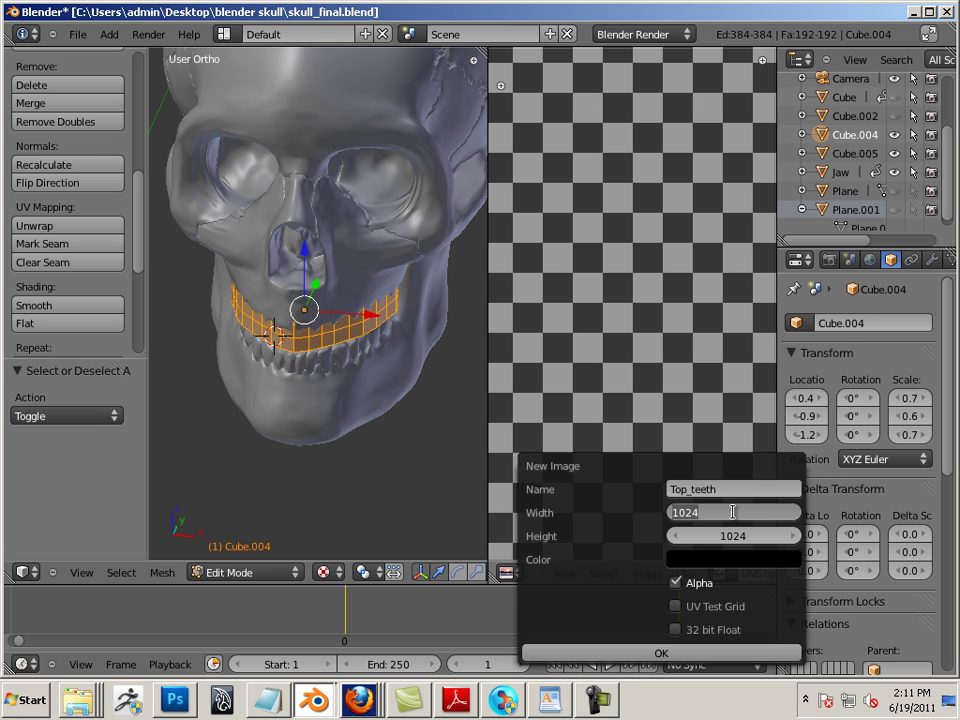
{"action": "type", "text": "2048"}
{"action": "key", "text": "Tab"}
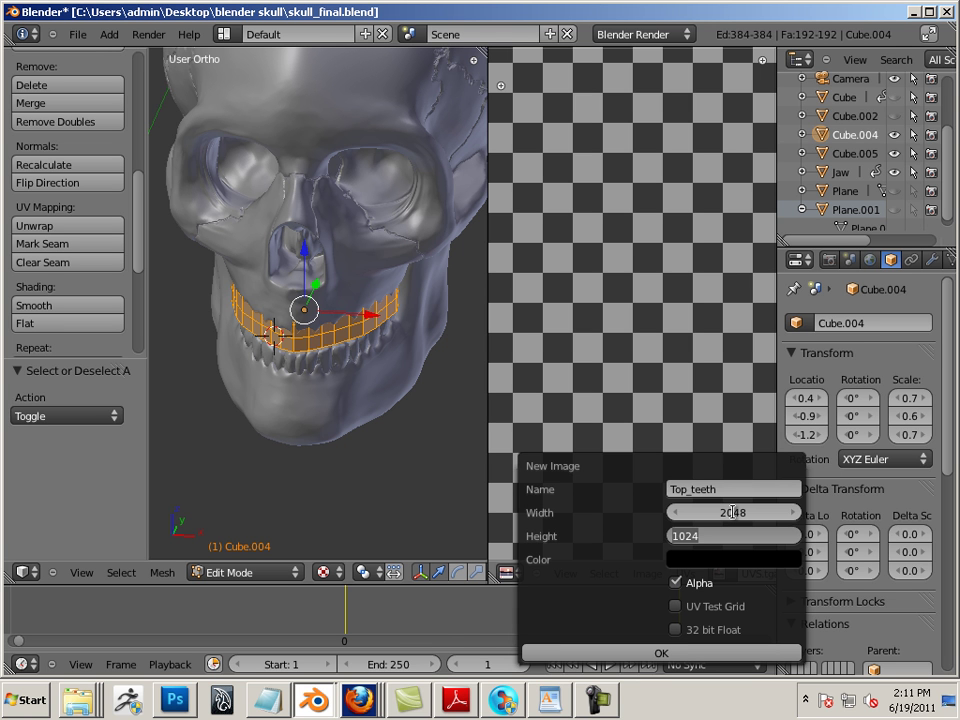
{"action": "type", "text": "2048"}
Make the Top_teeth image's fill colour white, disable Alpha and create the image
{"action": "left_click", "coordinate": [737, 560]}
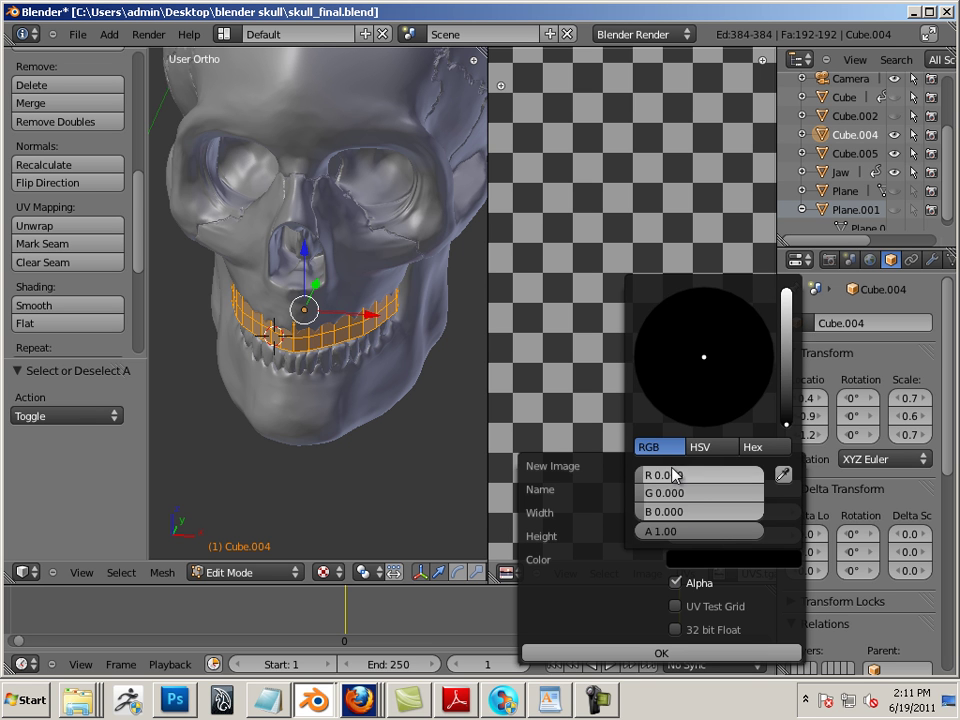
{"action": "left_click_drag", "start_coordinate": [786, 421], "coordinate": [788, 290]}
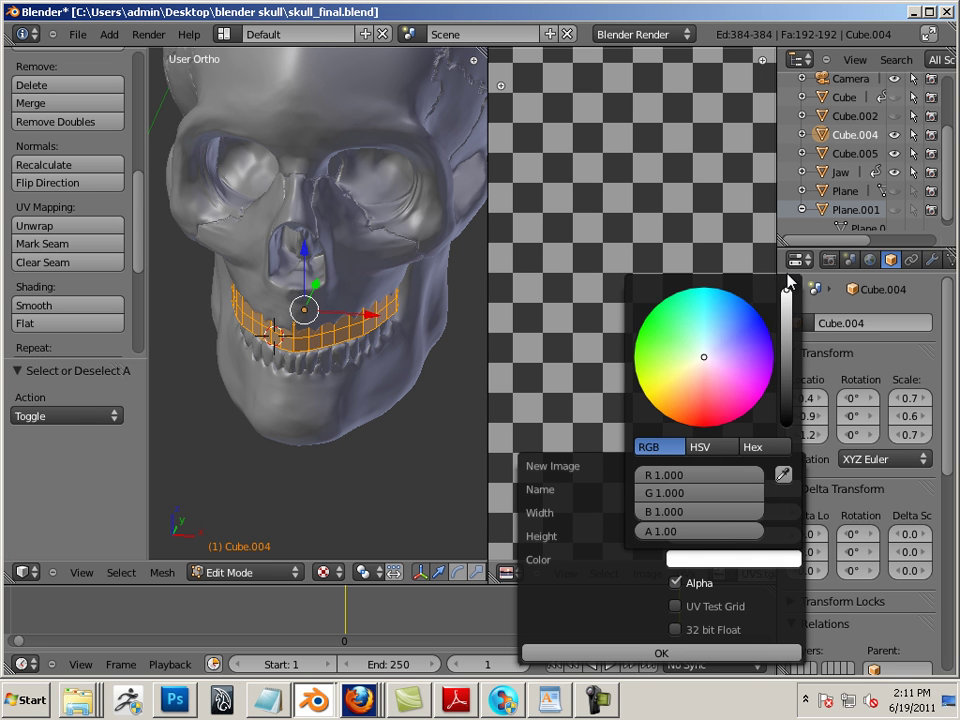
{"action": "left_click", "coordinate": [676, 583]}
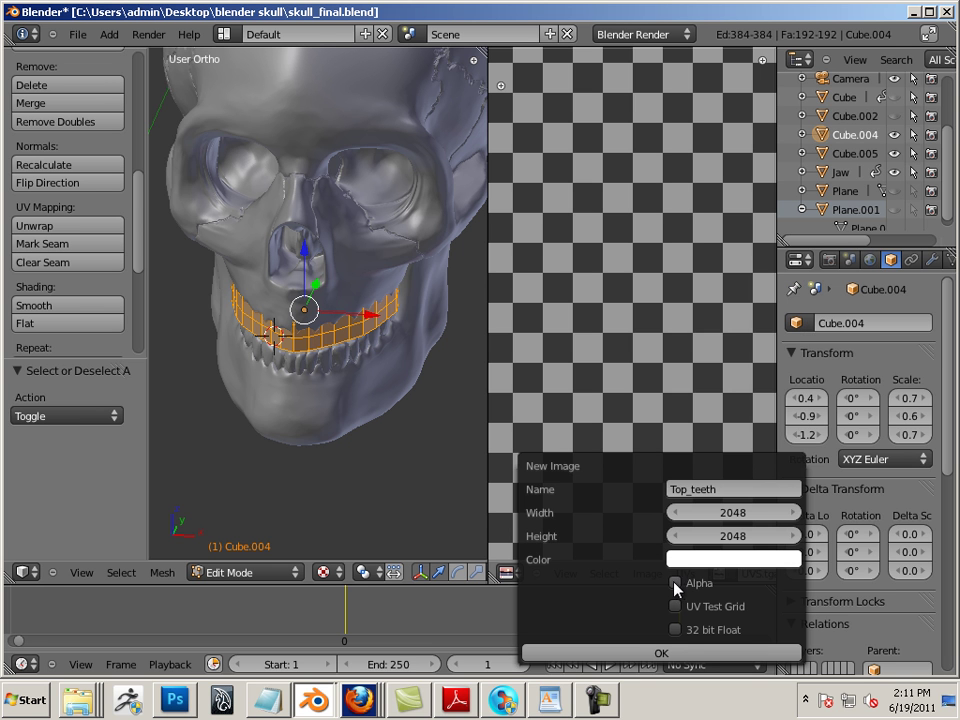
{"action": "left_click", "coordinate": [671, 655]}
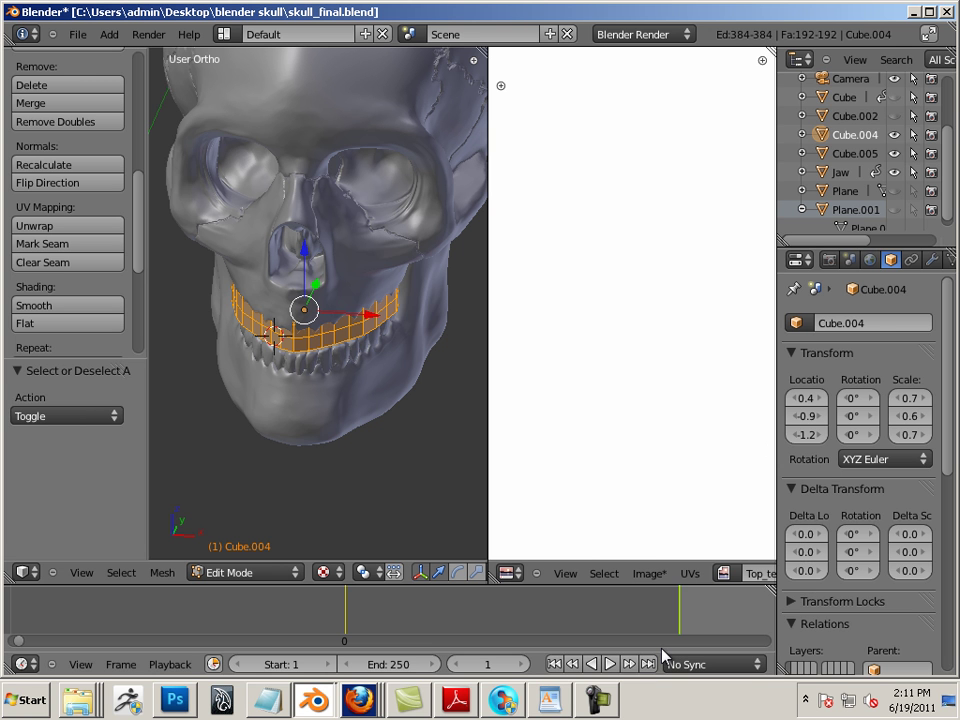
Rename the upper teeth object as Top_teeth using the copied name and return to Object Mode
{"action": "left_click", "coordinate": [877, 323]}
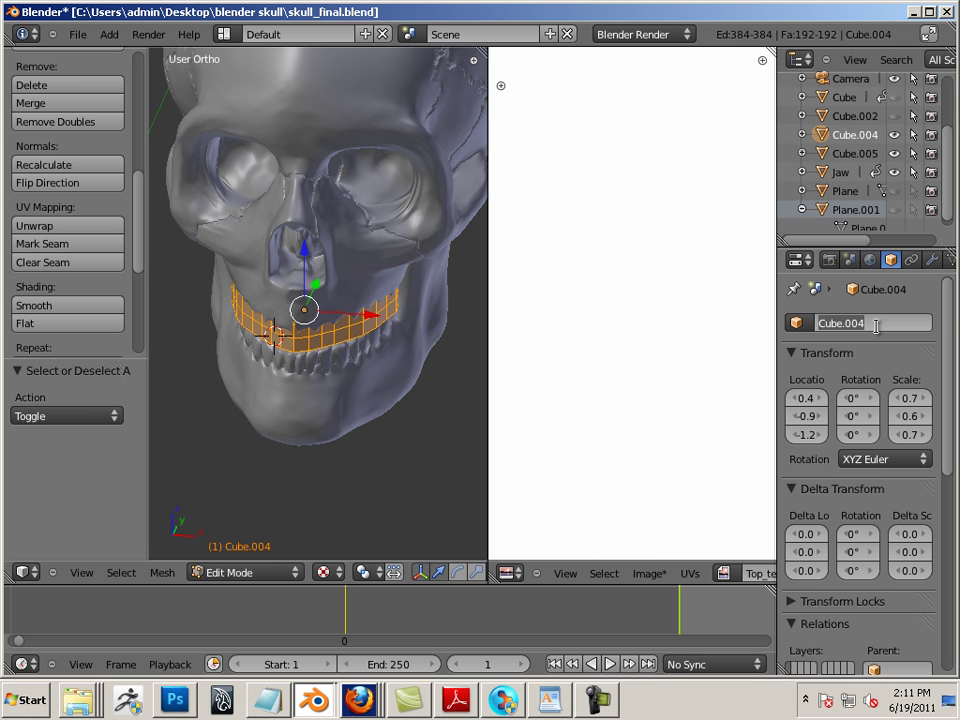
{"action": "key", "text": "ctrl+v"}
{"action": "key", "text": "Return"}
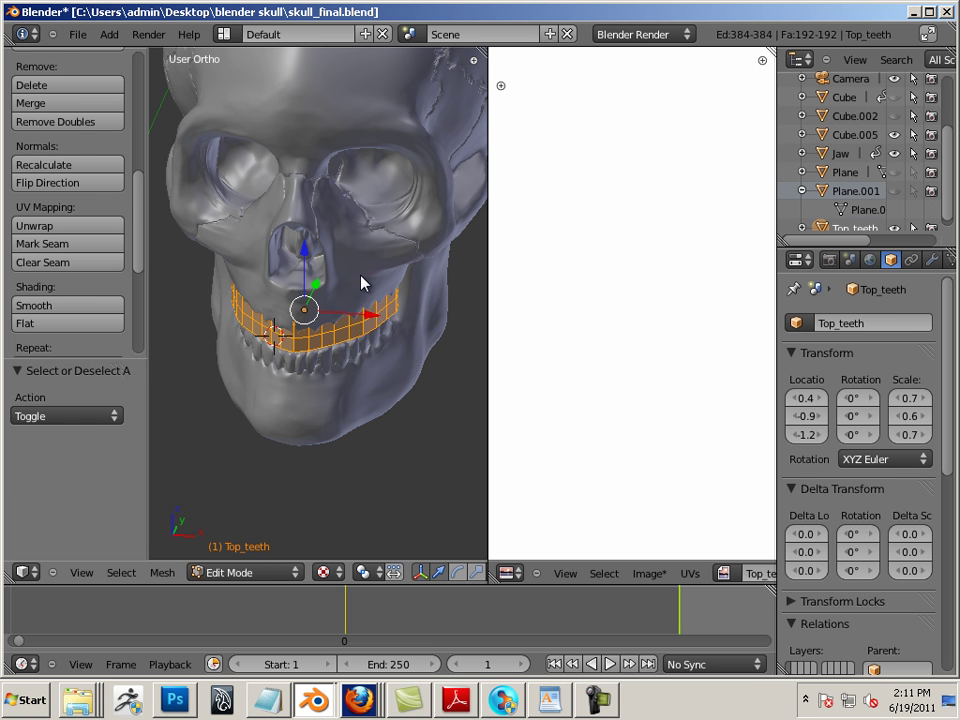
{"action": "key", "text": "Tab"}
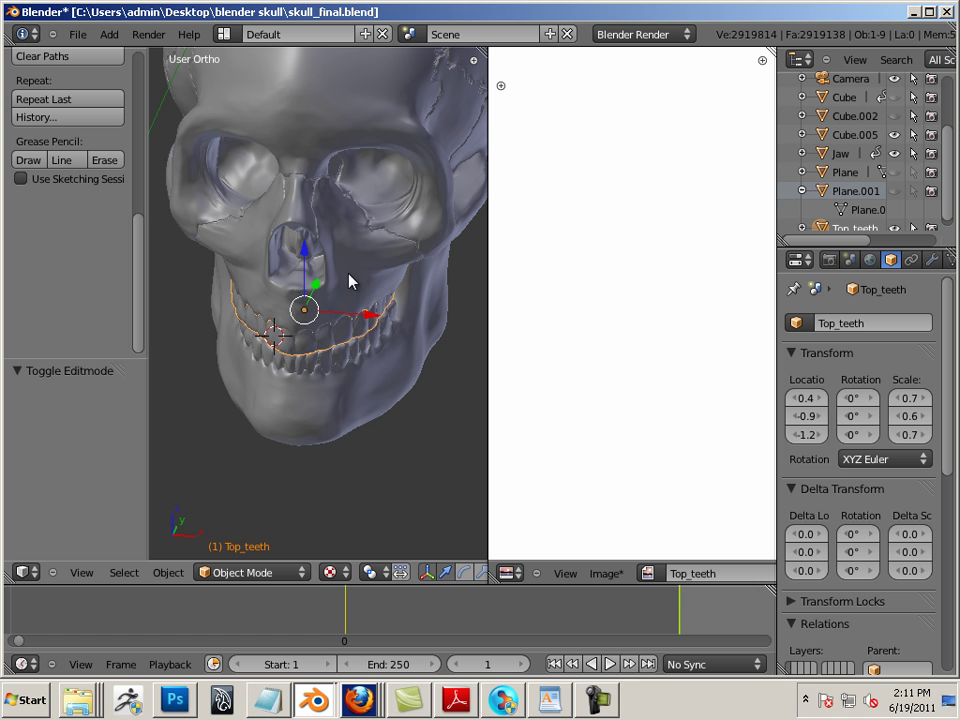
Select the entire mesh of the main skull object in Edit Mode and return to Object Mode
{"action": "right_click", "coordinate": [366, 260]}
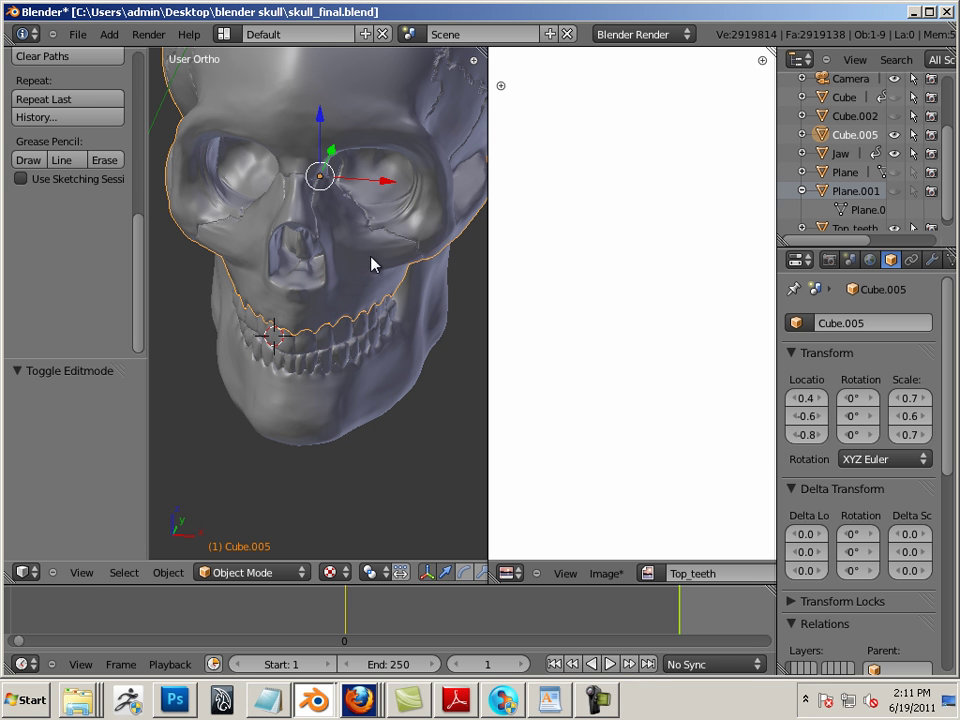
{"action": "key", "text": "Tab"}
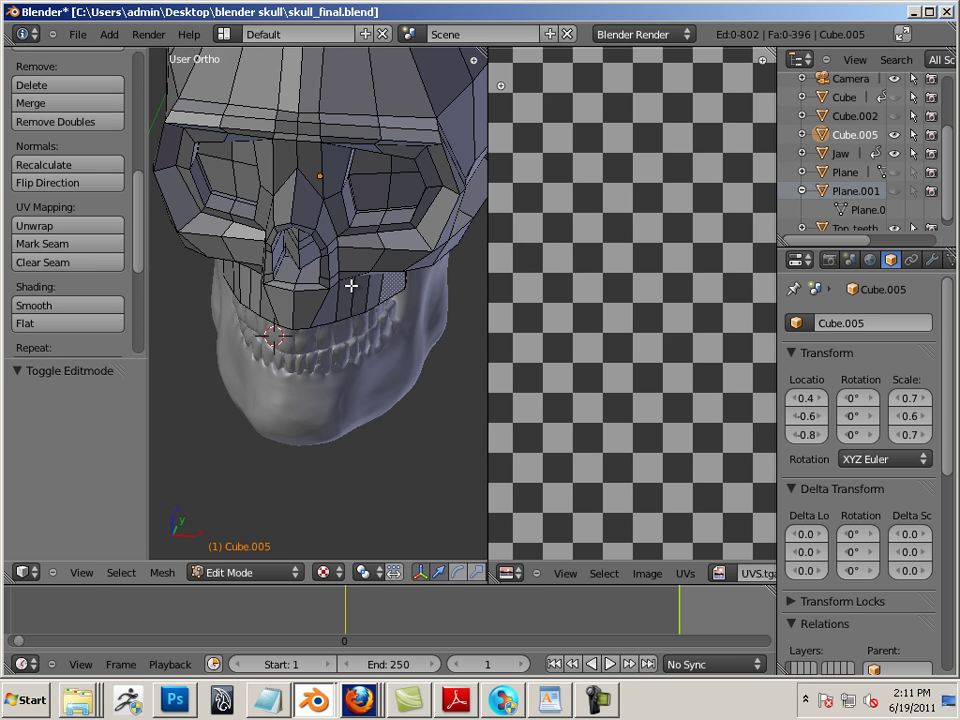
{"action": "key", "text": "a"}
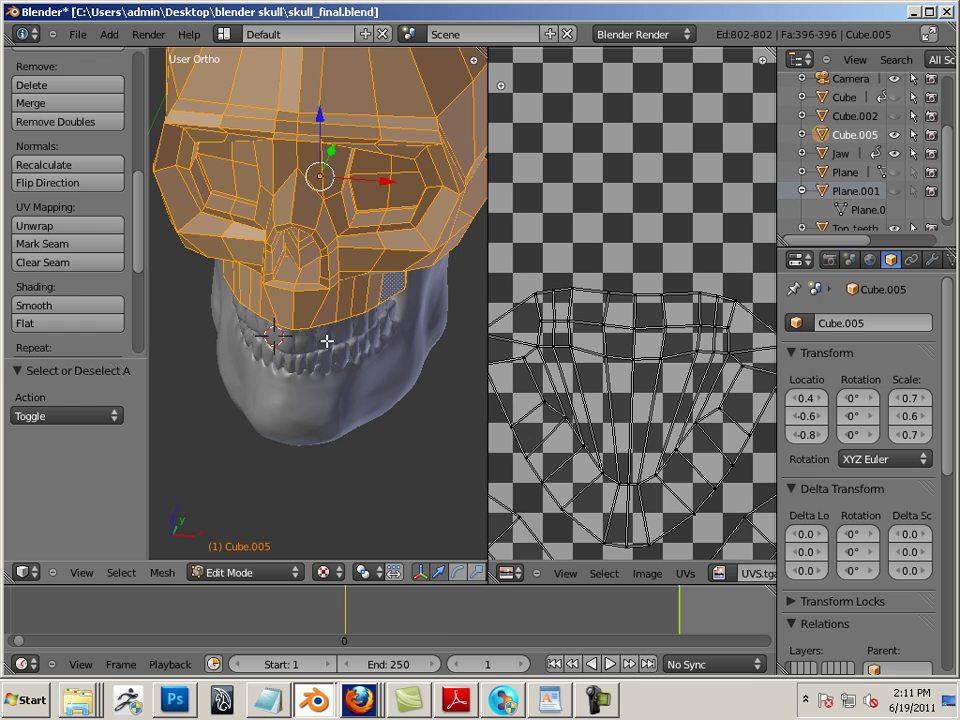
{"action": "key", "text": "Tab"}
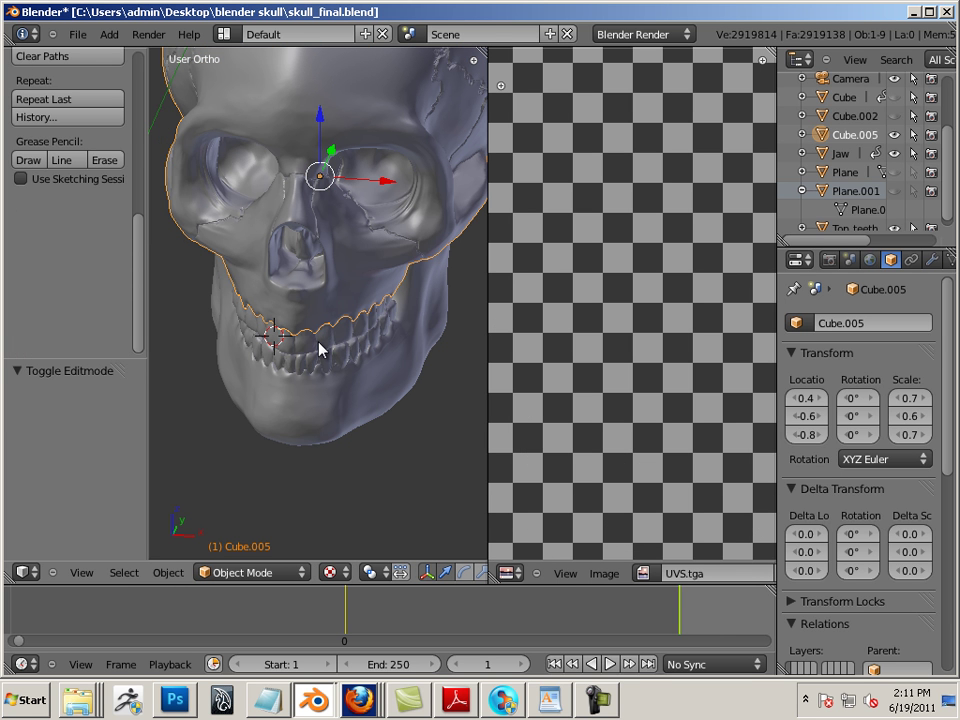
Recalculate the normals of the Bottom_teeth mesh and apply smooth shading to it
{"action": "right_click", "coordinate": [327, 366]}
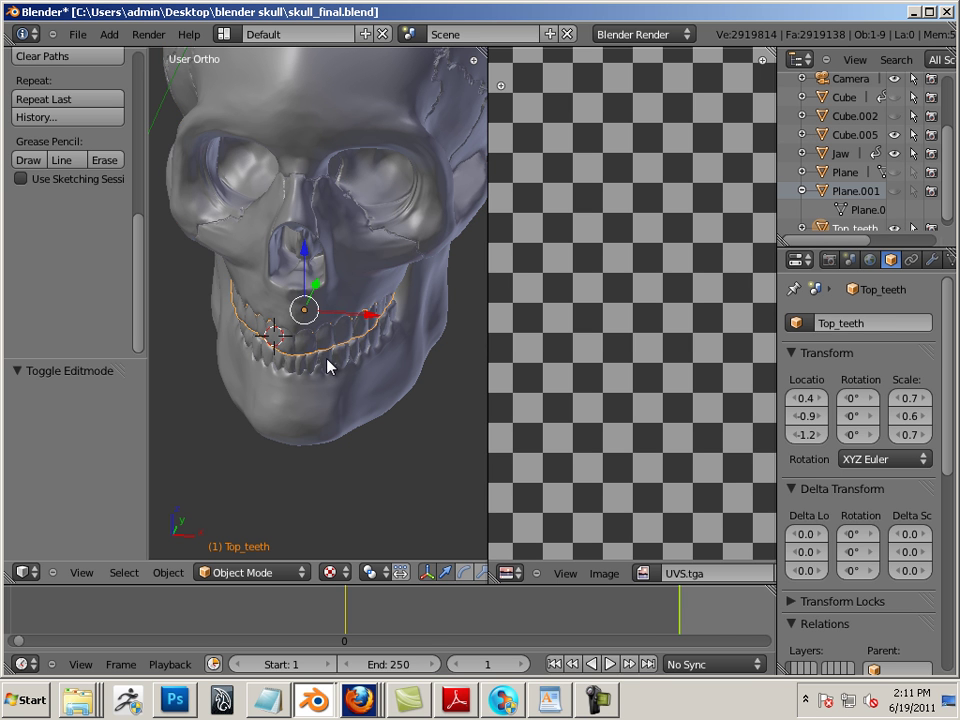
{"action": "right_click", "coordinate": [315, 368]}
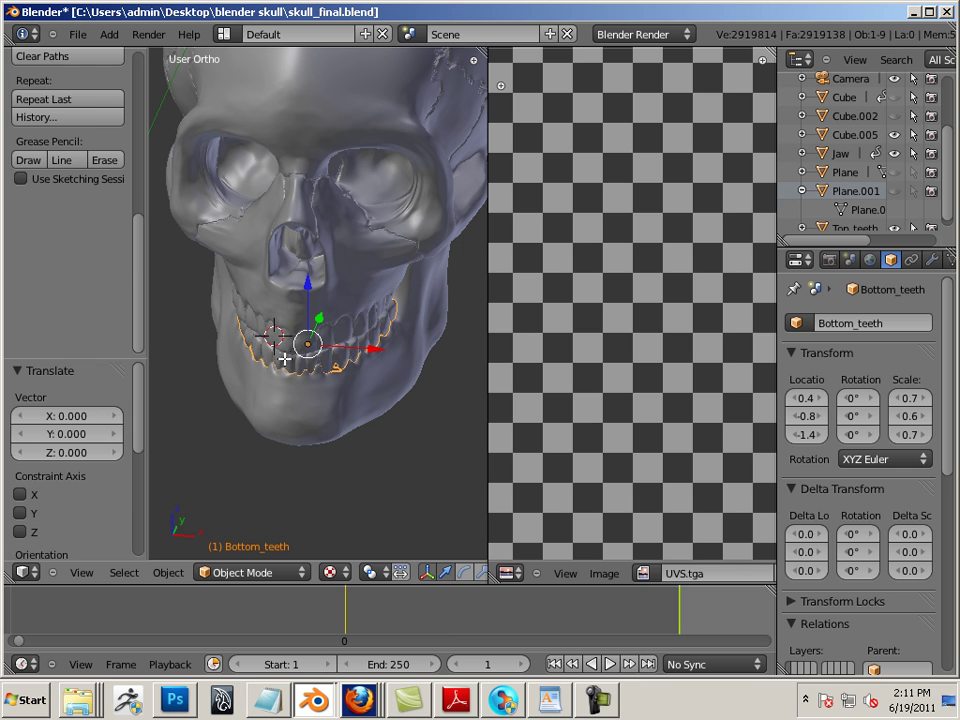
{"action": "key", "text": "Tab"}
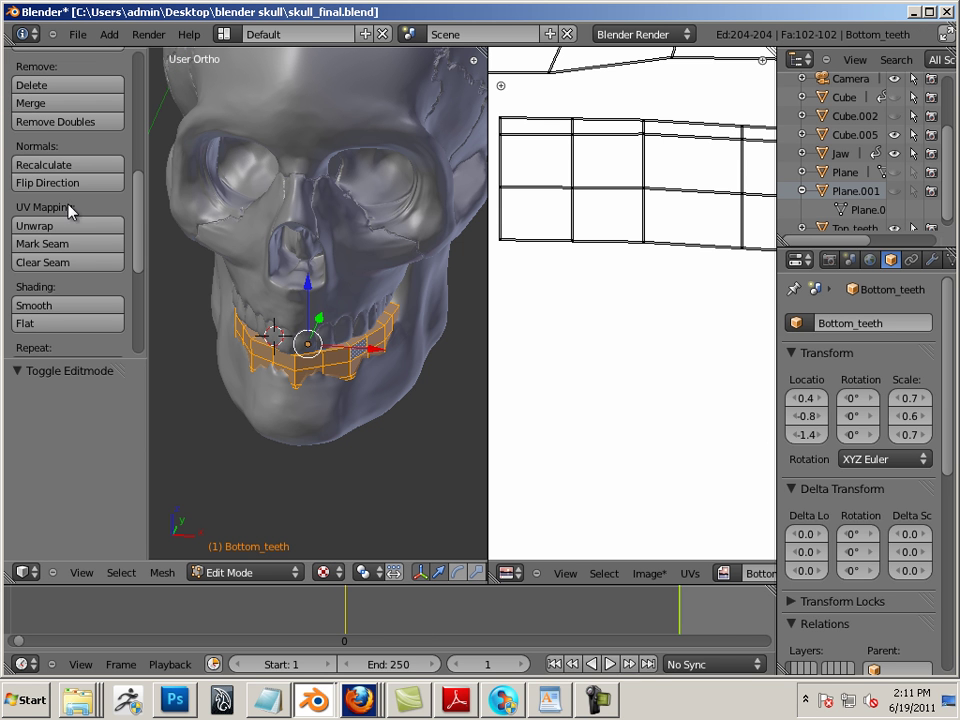
{"action": "left_click", "coordinate": [70, 166]}
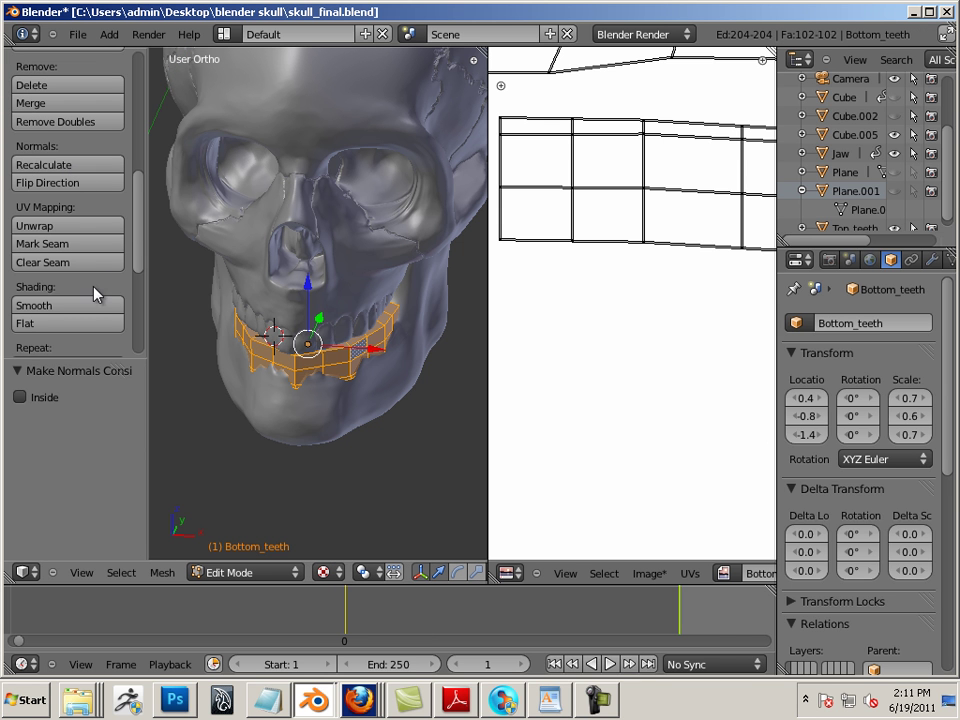
{"action": "left_click", "coordinate": [81, 309]}
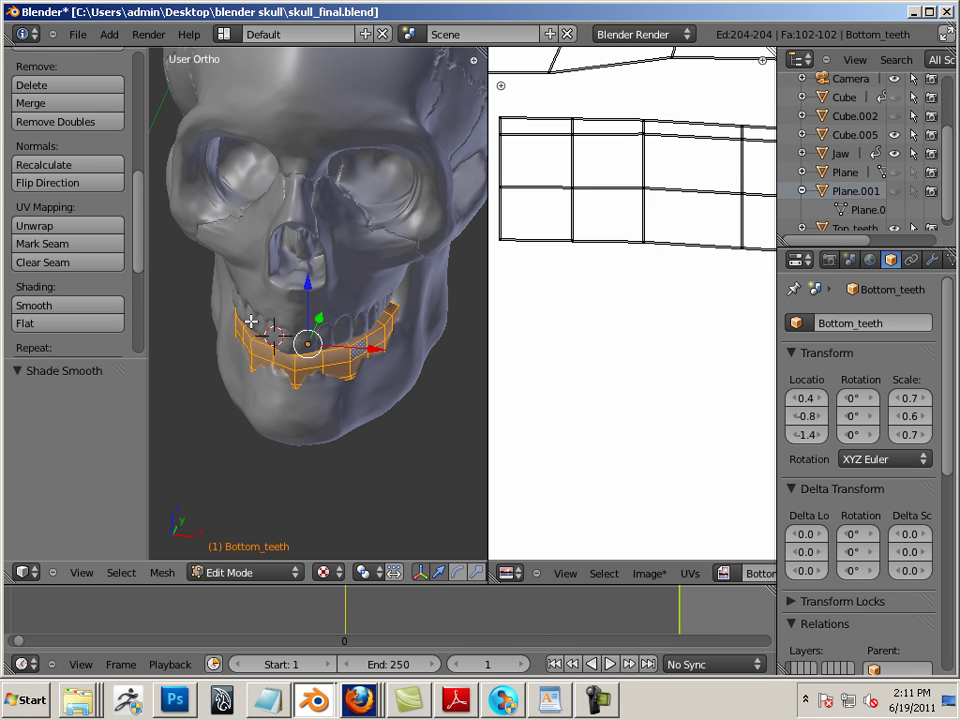
{"action": "key", "text": "Tab"}
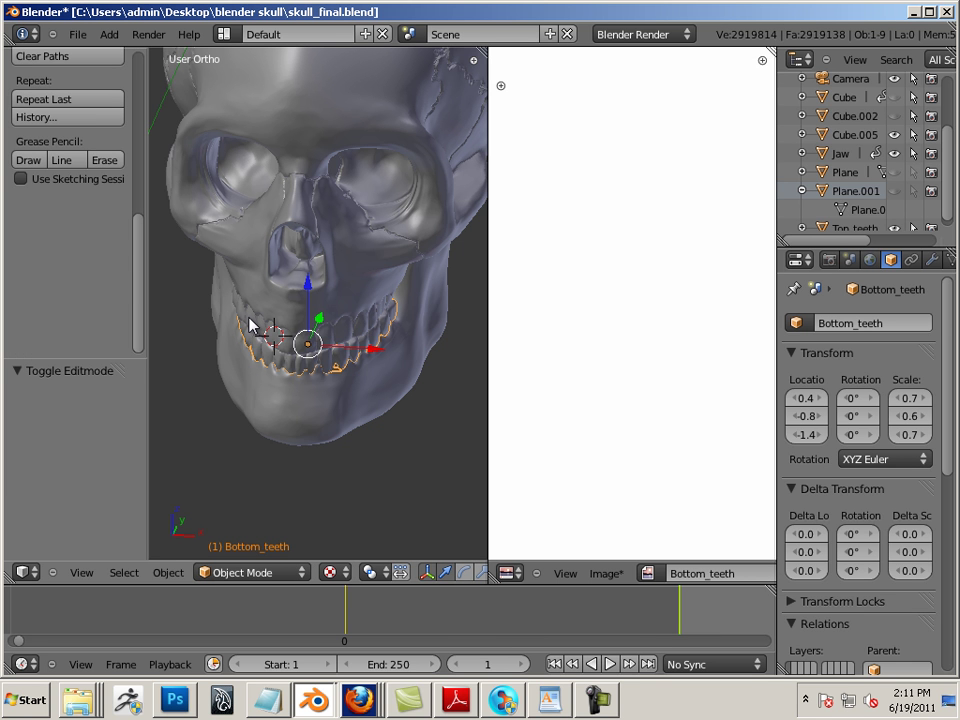
Recalculate the normals of the Top_teeth mesh and give it smooth shading
{"action": "right_click", "coordinate": [250, 325]}
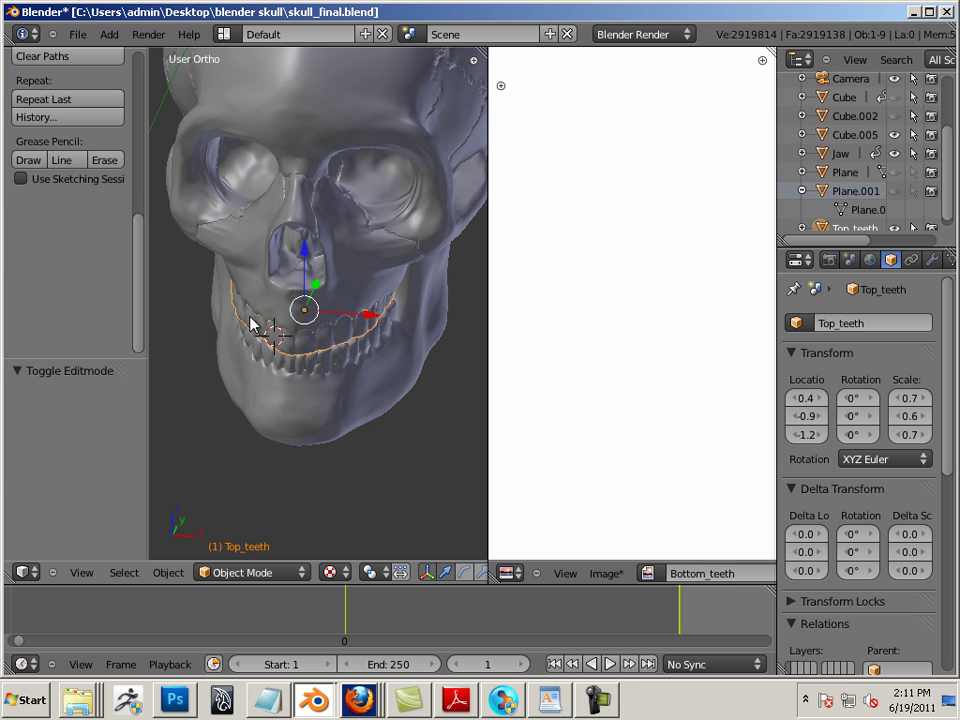
{"action": "key", "text": "Tab"}
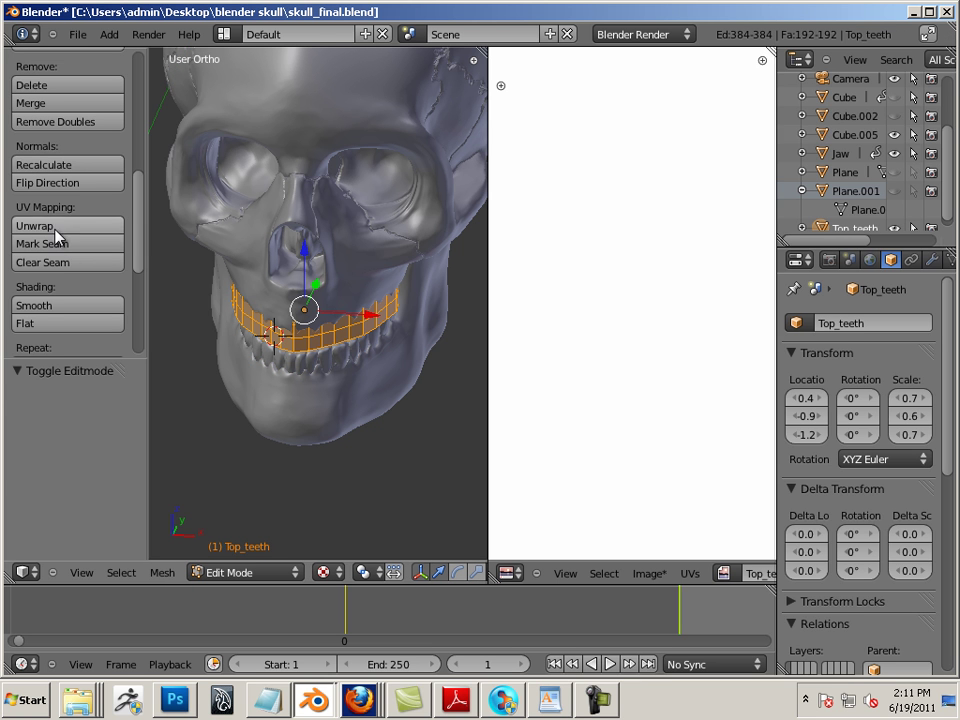
{"action": "left_click", "coordinate": [75, 166]}
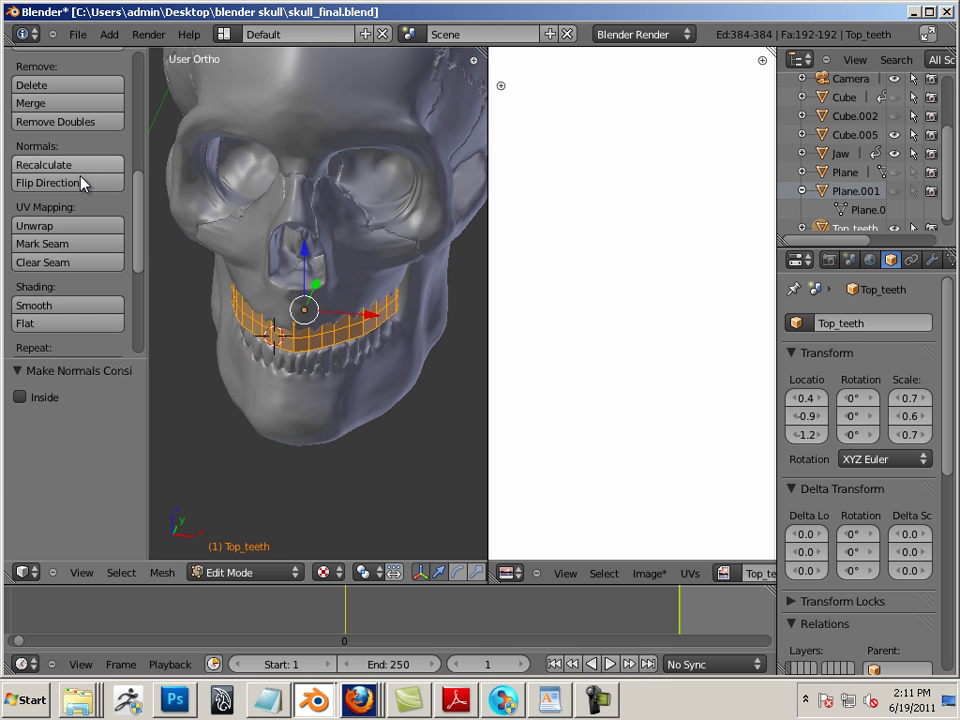
{"action": "left_click", "coordinate": [86, 308]}
{"action": "key", "text": "Tab"}
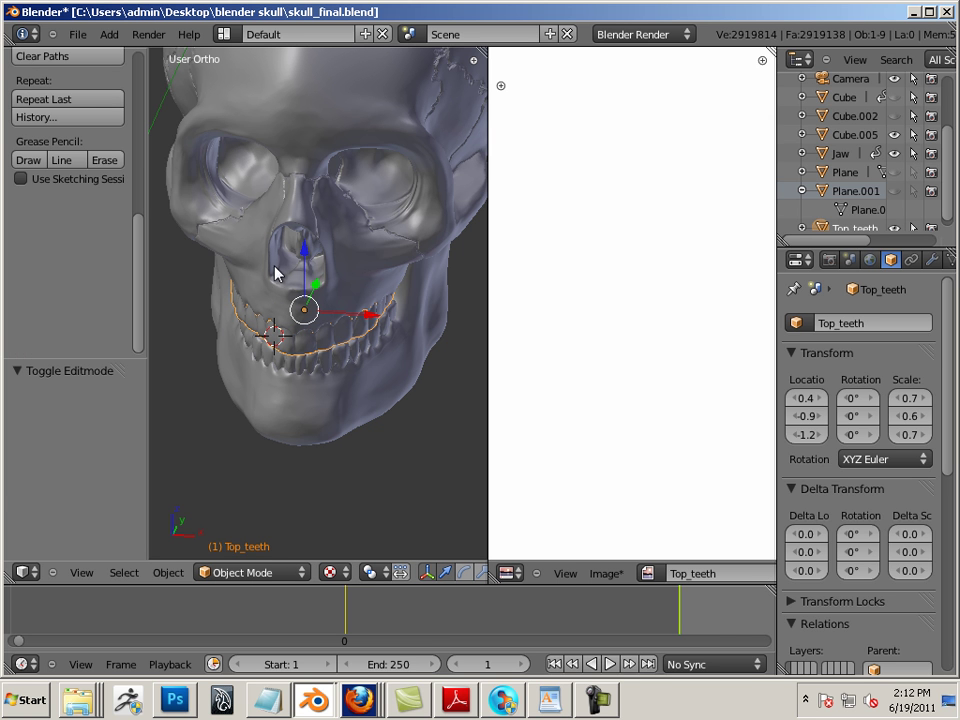
Recalculate the normals of the main skull mesh in Edit Mode and apply smooth shading to it
{"action": "right_click", "coordinate": [282, 274]}
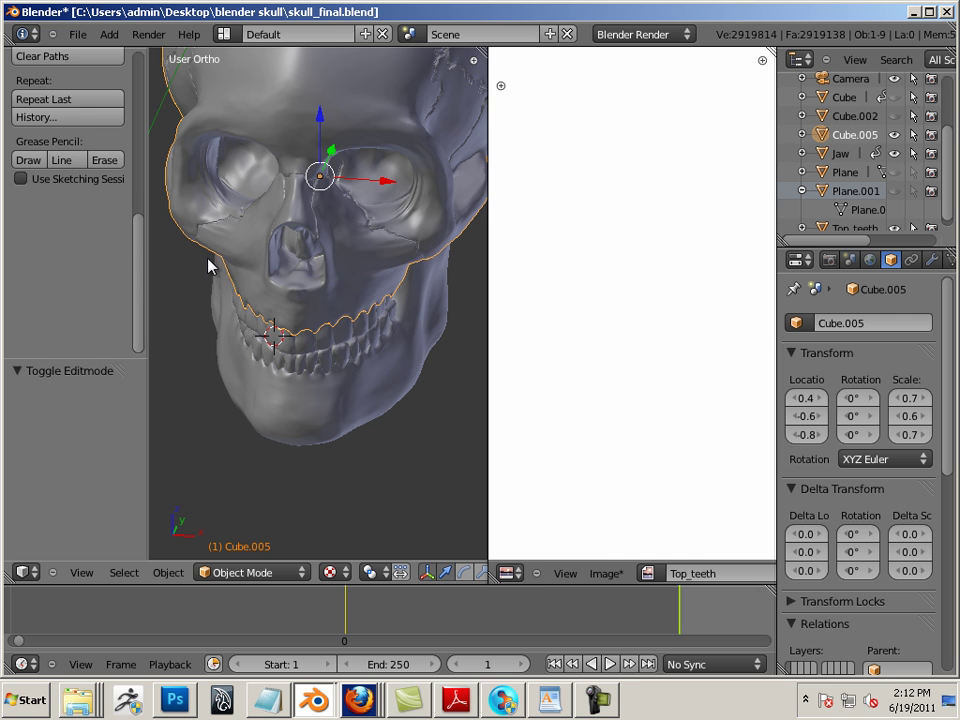
{"action": "key", "text": "Tab"}
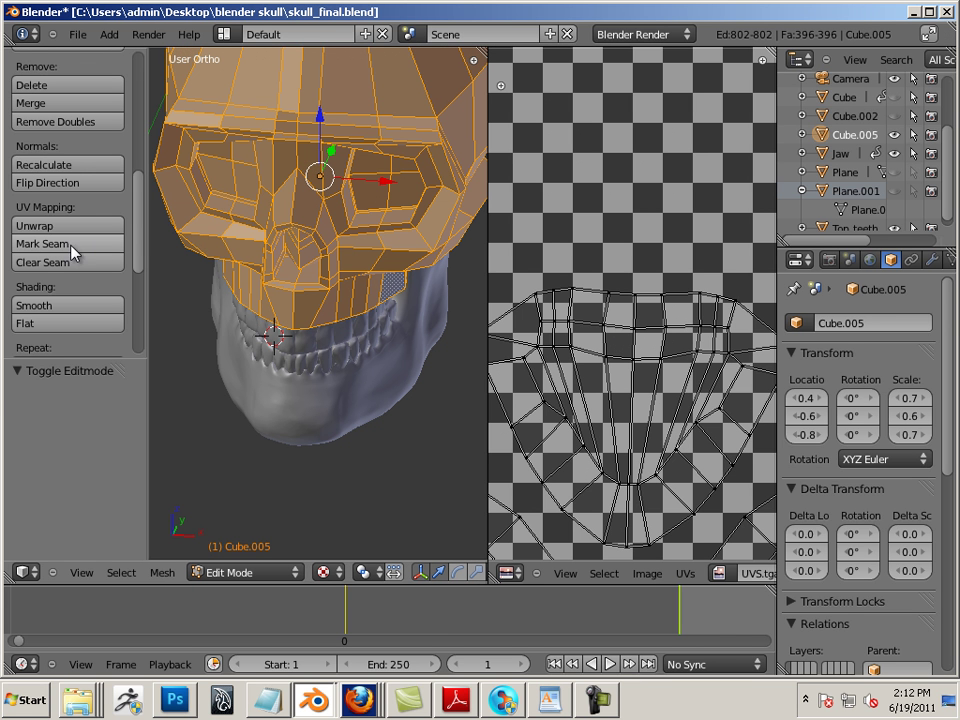
{"action": "left_click", "coordinate": [77, 166]}
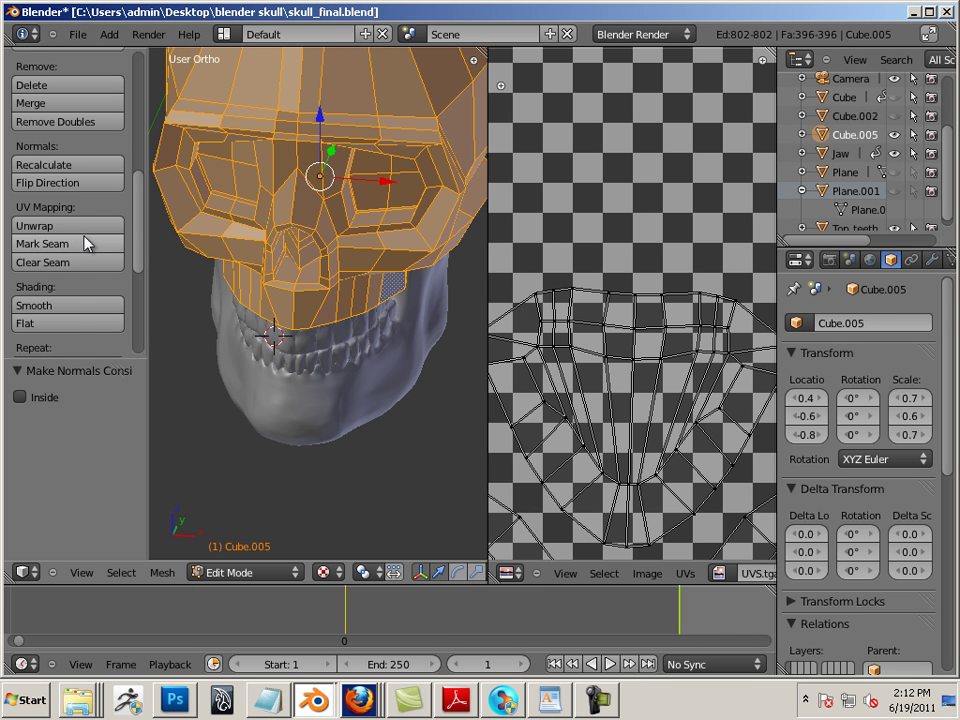
{"action": "left_click", "coordinate": [71, 308]}
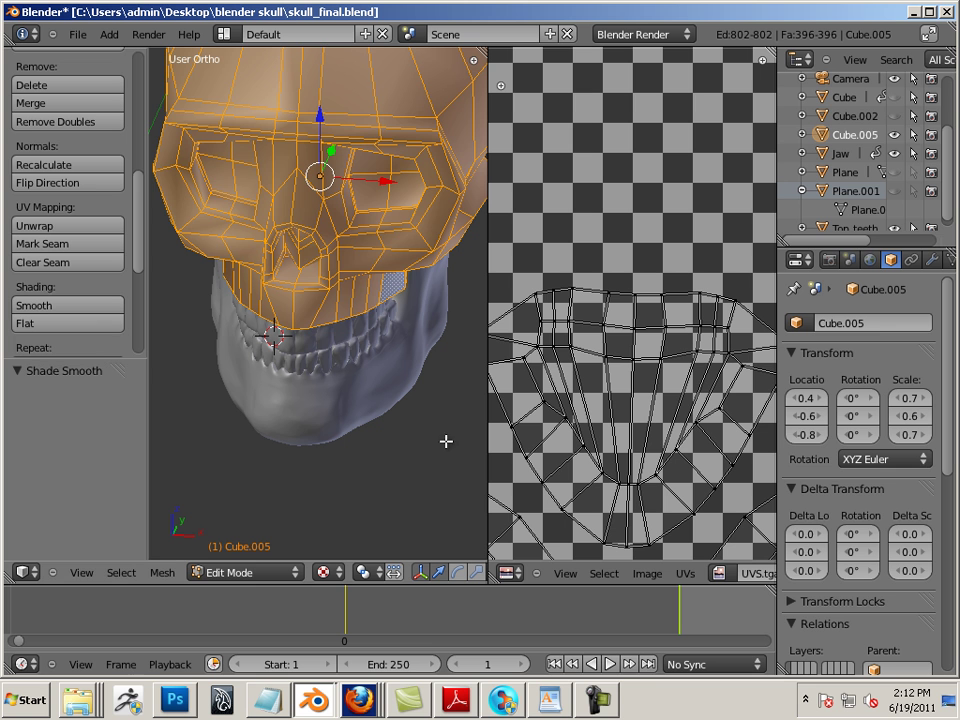
Create a new white 2048 x 2048 image named Skull for the main skull mesh
{"action": "left_click", "coordinate": [647, 574]}
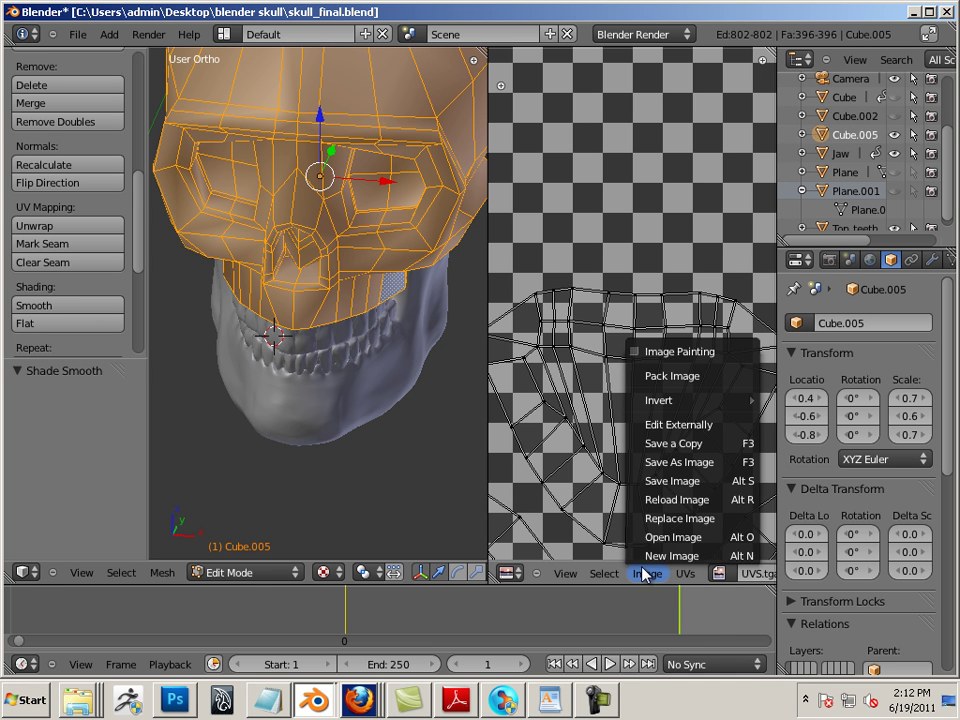
{"action": "left_click", "coordinate": [649, 555]}
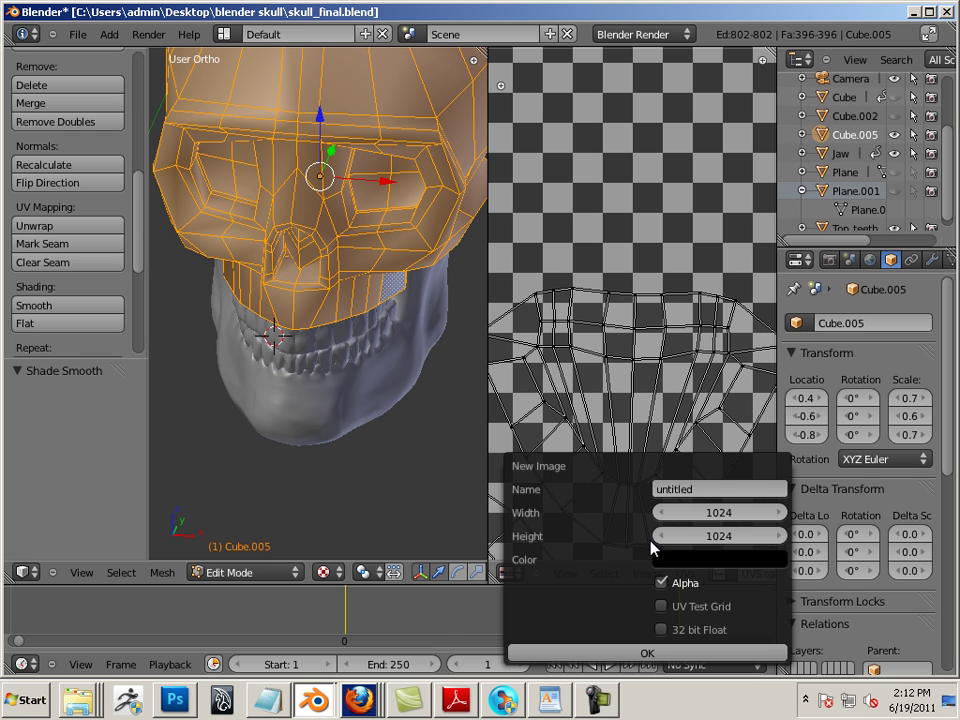
{"action": "left_click", "coordinate": [673, 486]}
{"action": "type", "text": "s"}
{"action": "type", "text": "kull"}
{"action": "left_click", "coordinate": [730, 513]}
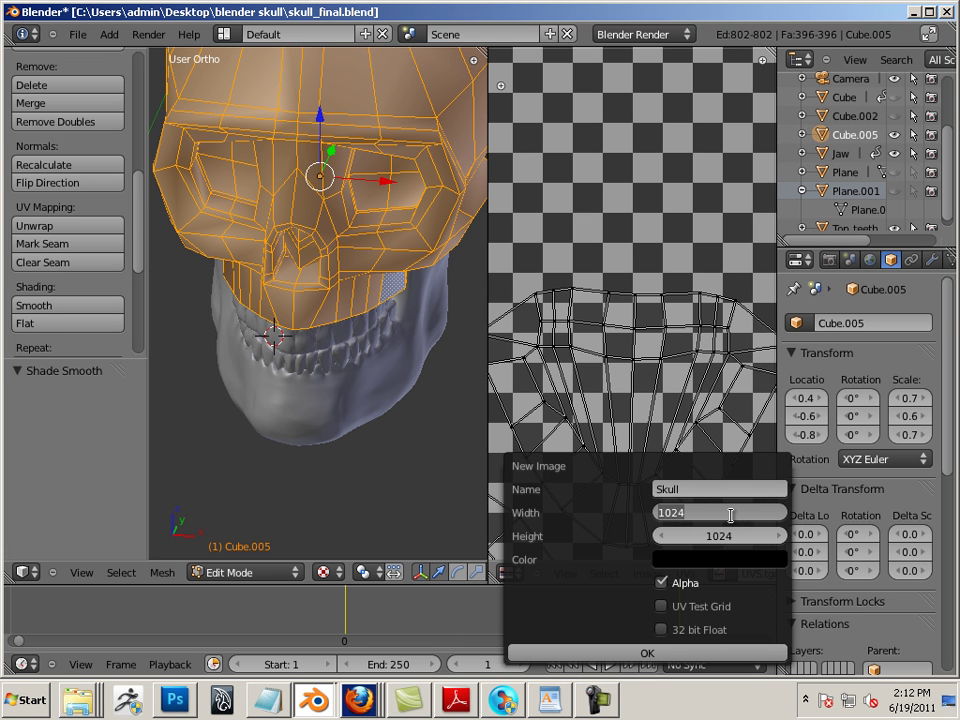
{"action": "type", "text": "2048"}
{"action": "key", "text": "Tab"}
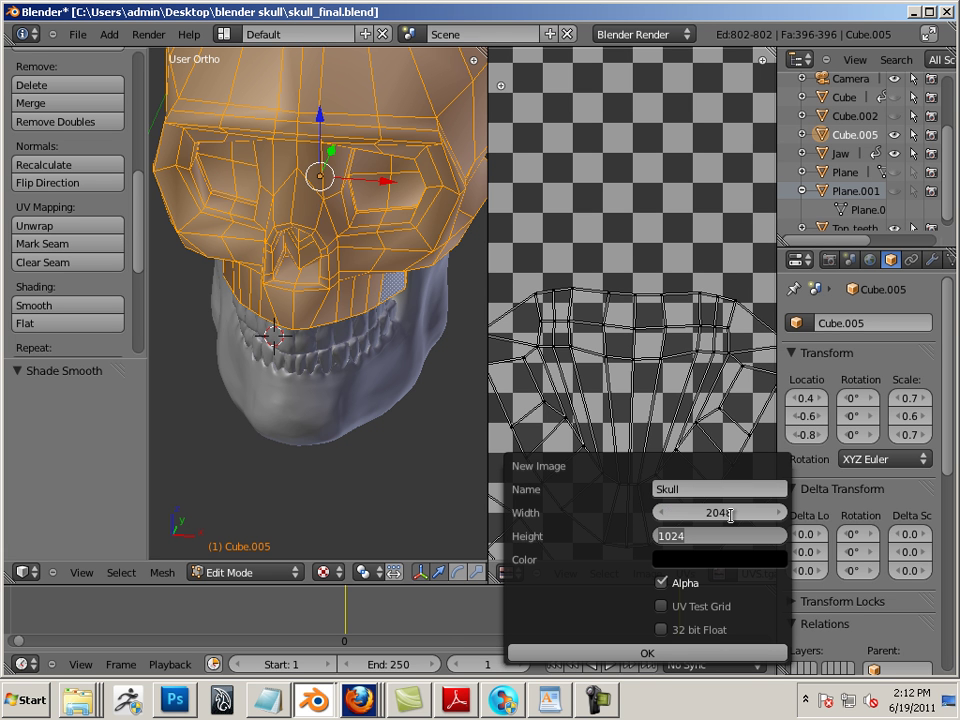
{"action": "type", "text": "2048"}
{"action": "left_click", "coordinate": [728, 561]}
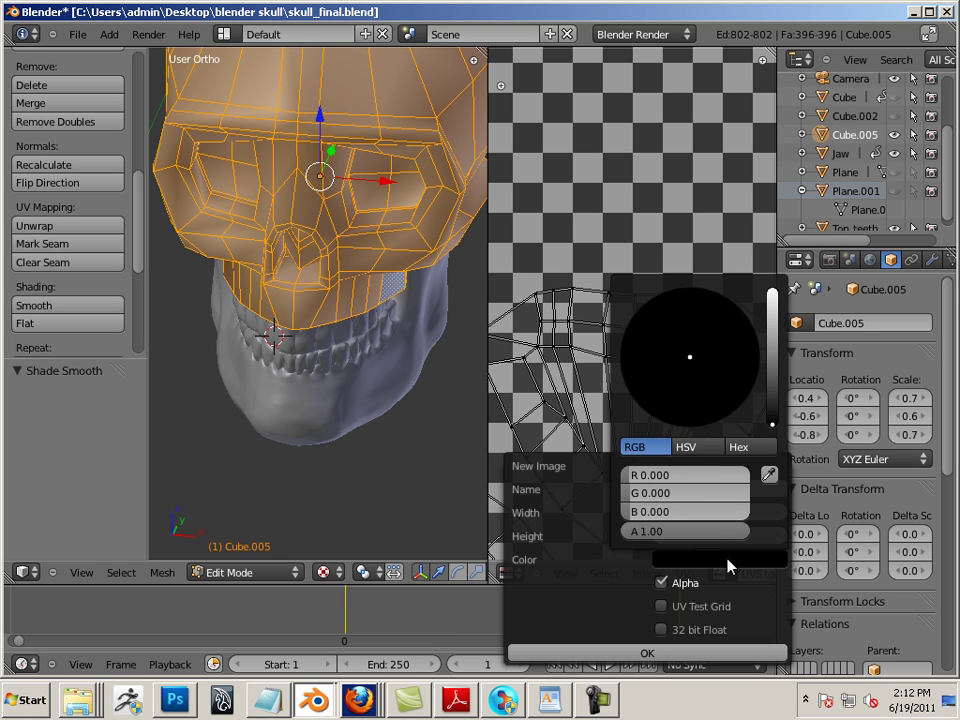
{"action": "left_click_drag", "start_coordinate": [773, 345], "coordinate": [772, 292]}
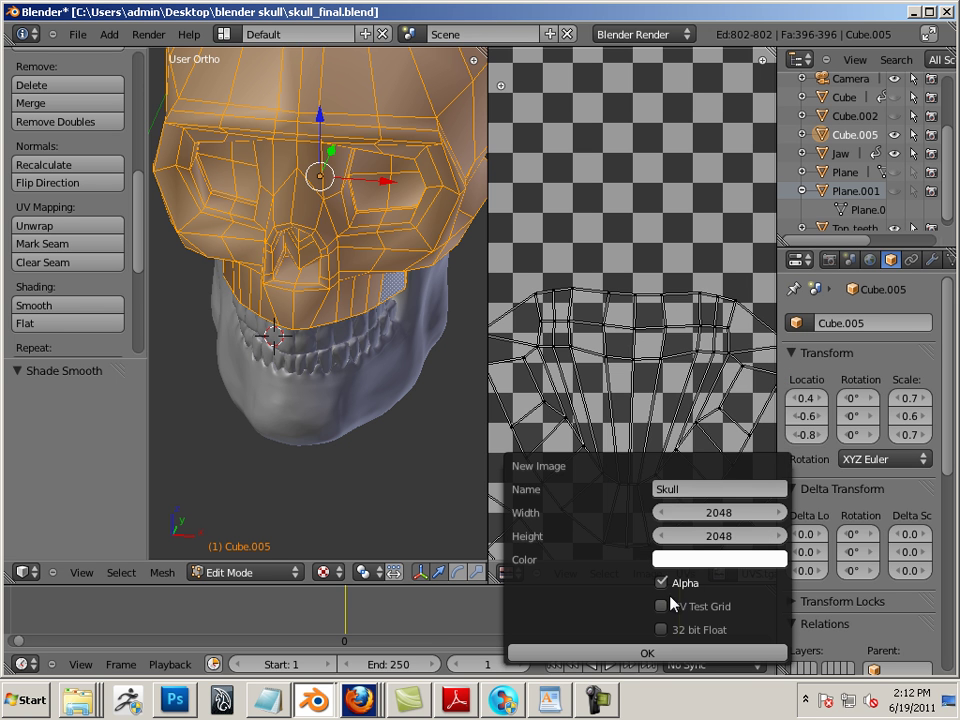
{"action": "left_click", "coordinate": [660, 650]}
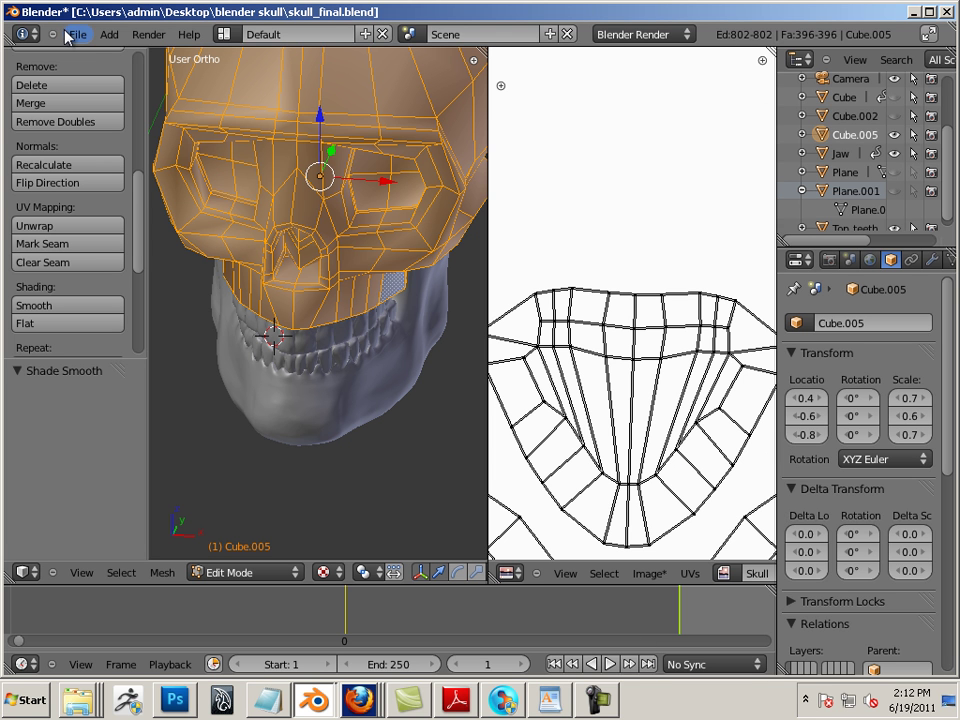
Rename the main skull object Cube.005 as Skull
{"action": "left_click", "coordinate": [873, 320]}
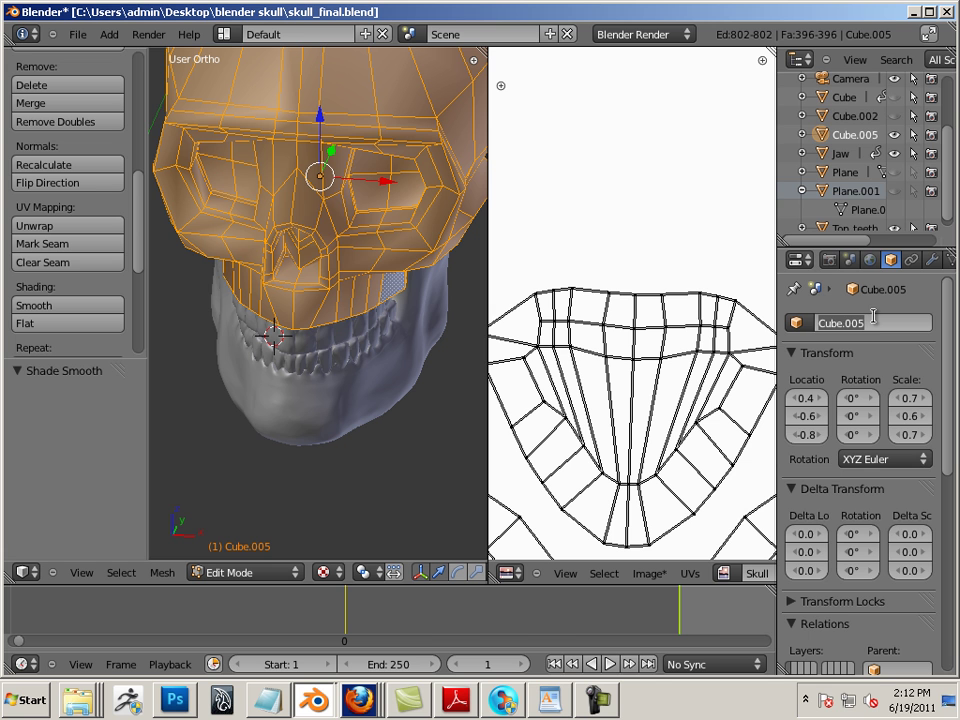
{"action": "type", "text": "Skull"}
{"action": "key", "text": "Return"}
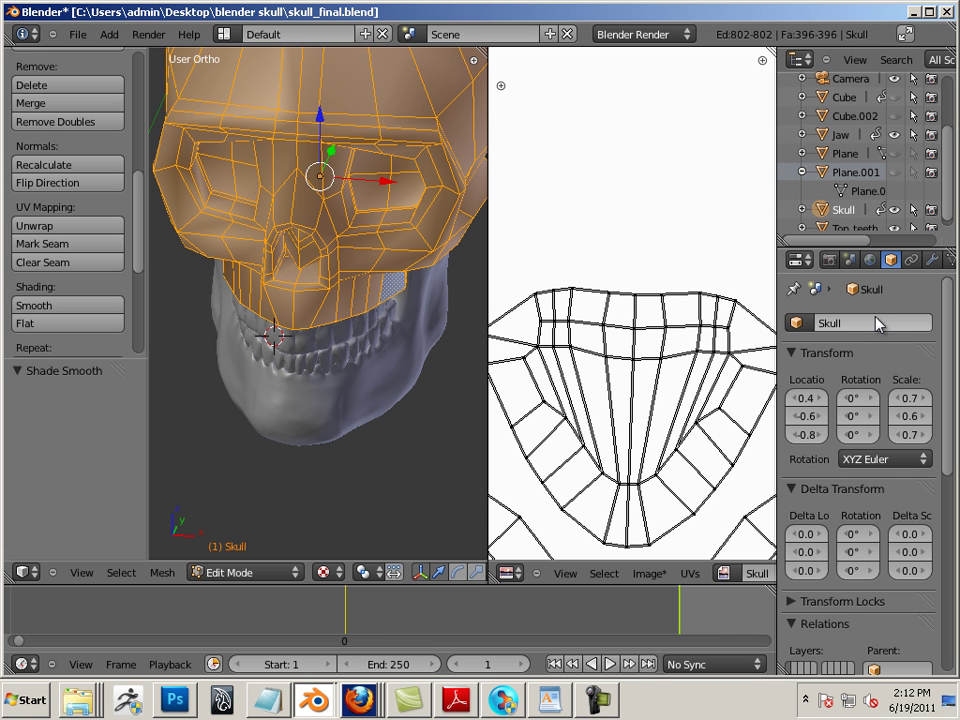
Delete the unused Plane and Plane.001 objects from the scene
{"action": "left_click", "coordinate": [843, 157]}
{"action": "right_click", "coordinate": [843, 157]}
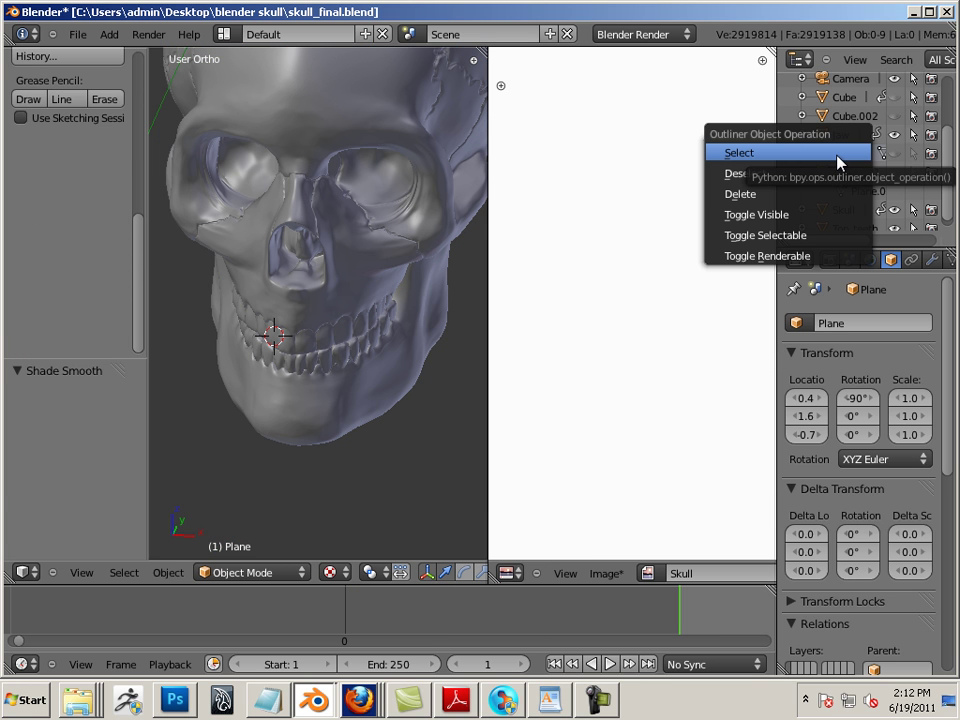
{"action": "left_click", "coordinate": [806, 194]}
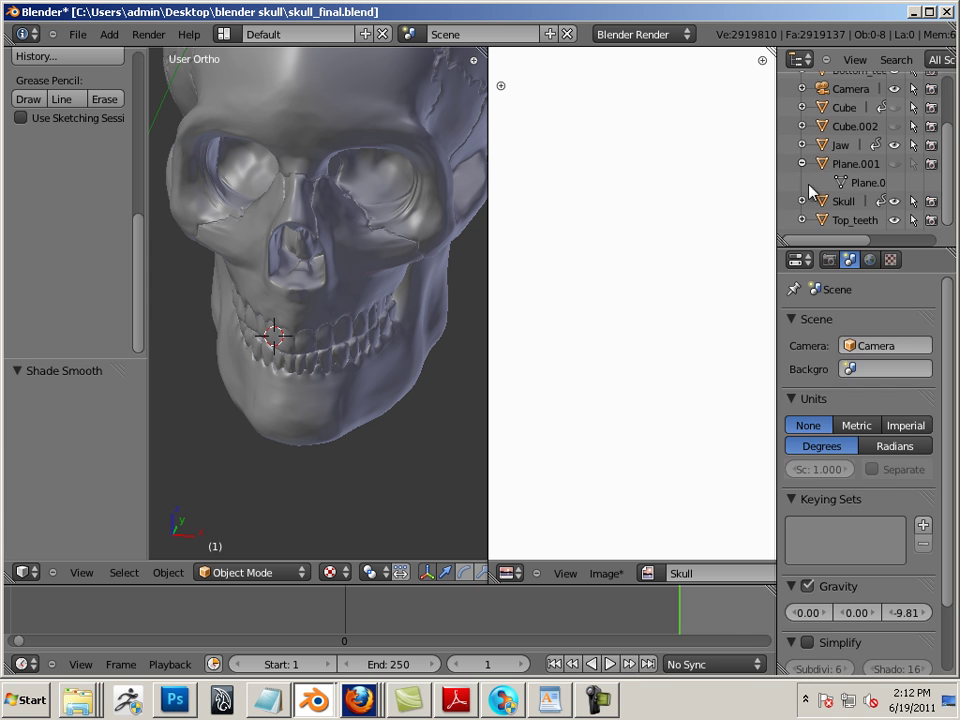
{"action": "left_click", "coordinate": [838, 165]}
{"action": "right_click", "coordinate": [838, 165]}
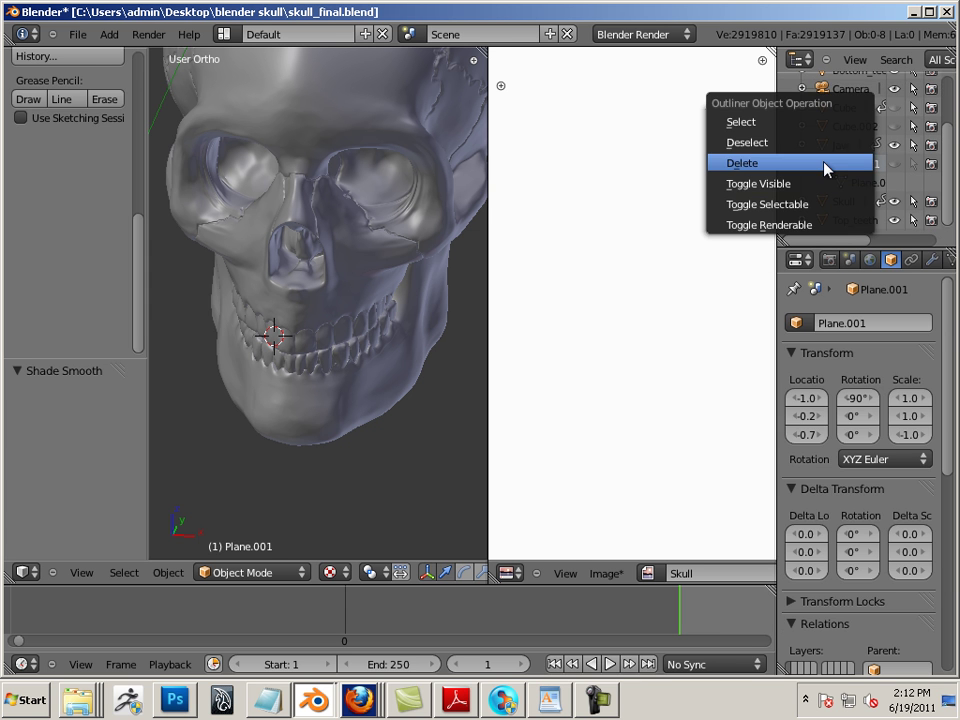
{"action": "left_click", "coordinate": [830, 165]}
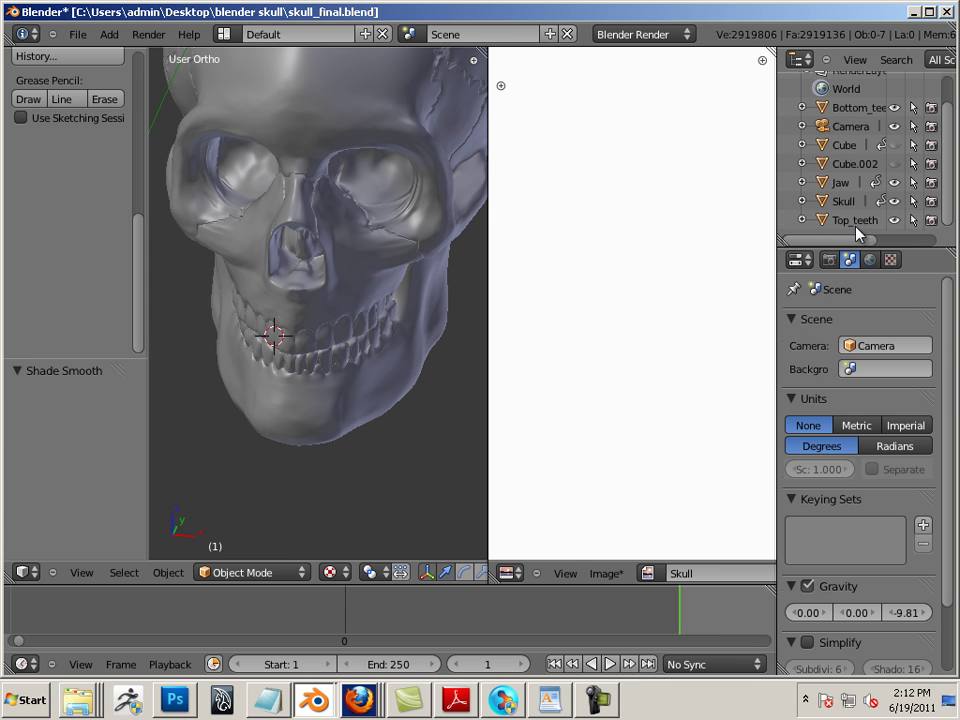
Delete the hidden Cube.002 and Cube objects from the scene
{"action": "left_click", "coordinate": [845, 166]}
{"action": "left_click", "coordinate": [803, 164]}
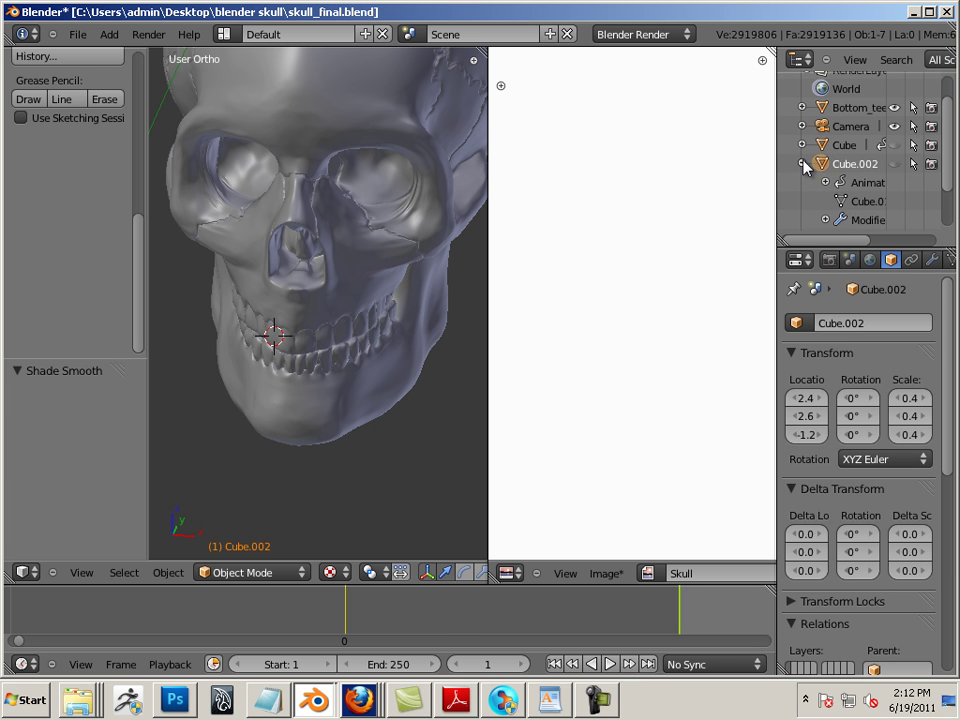
{"action": "left_click", "coordinate": [804, 163]}
{"action": "right_click", "coordinate": [838, 168]}
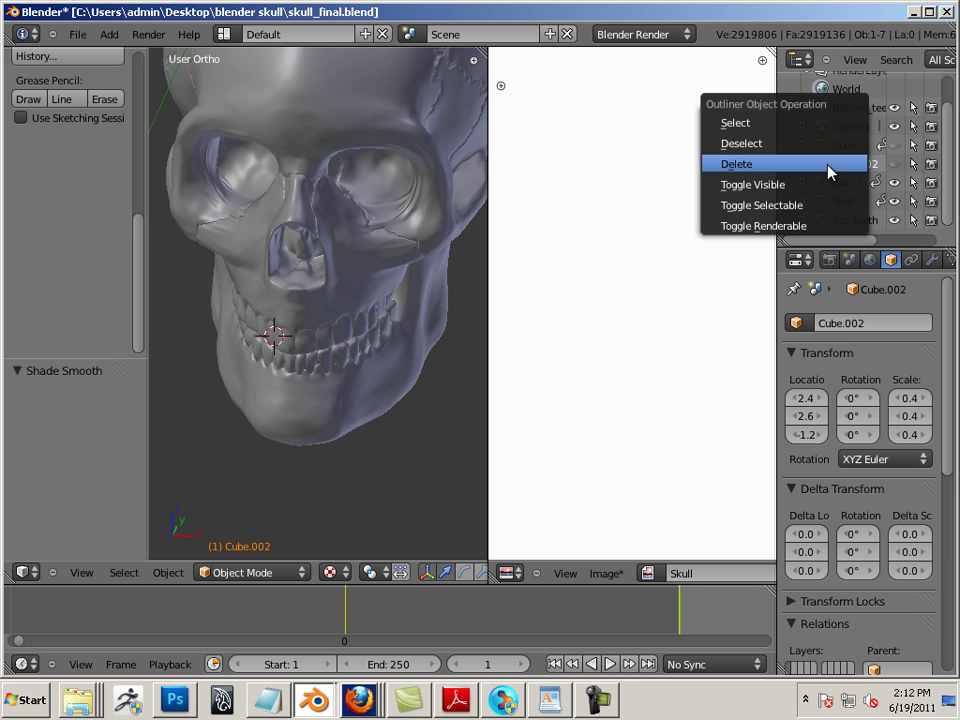
{"action": "left_click", "coordinate": [829, 166]}
{"action": "left_click", "coordinate": [840, 168]}
{"action": "right_click", "coordinate": [838, 167]}
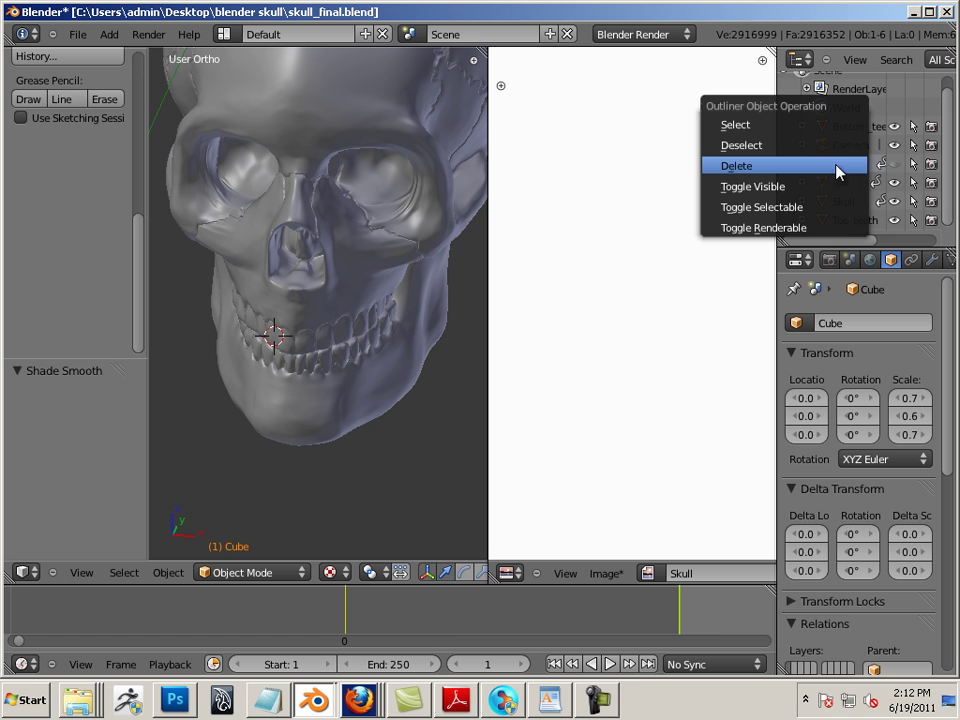
{"action": "left_click", "coordinate": [822, 167]}
Delete the Camera from the scene so that only the skull parts are kept
{"action": "left_click", "coordinate": [840, 162]}
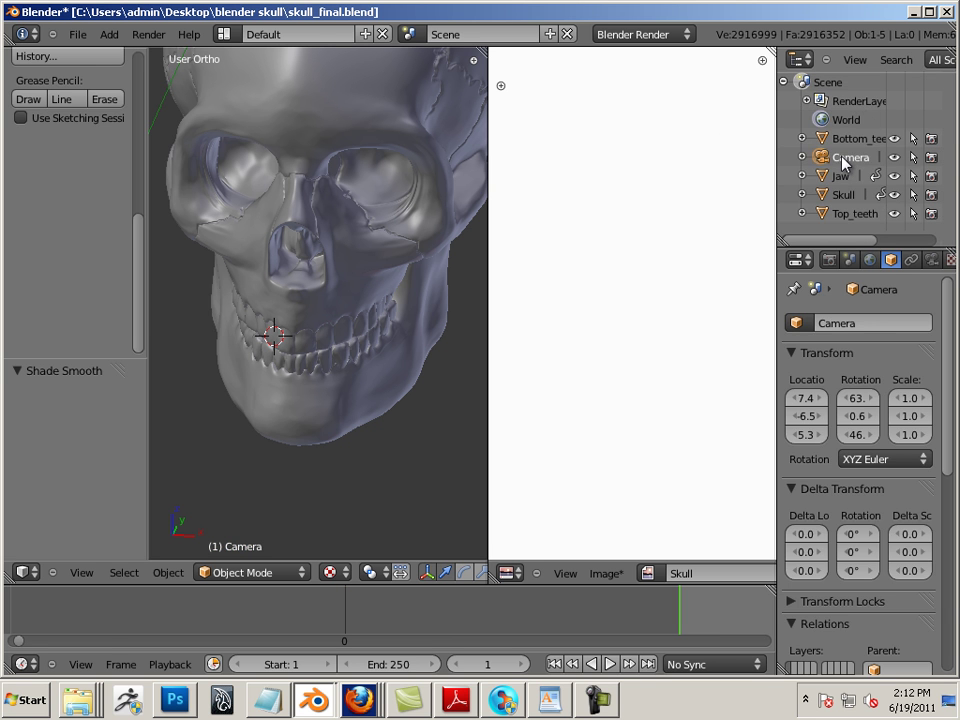
{"action": "right_click", "coordinate": [834, 160]}
{"action": "left_click", "coordinate": [836, 160]}
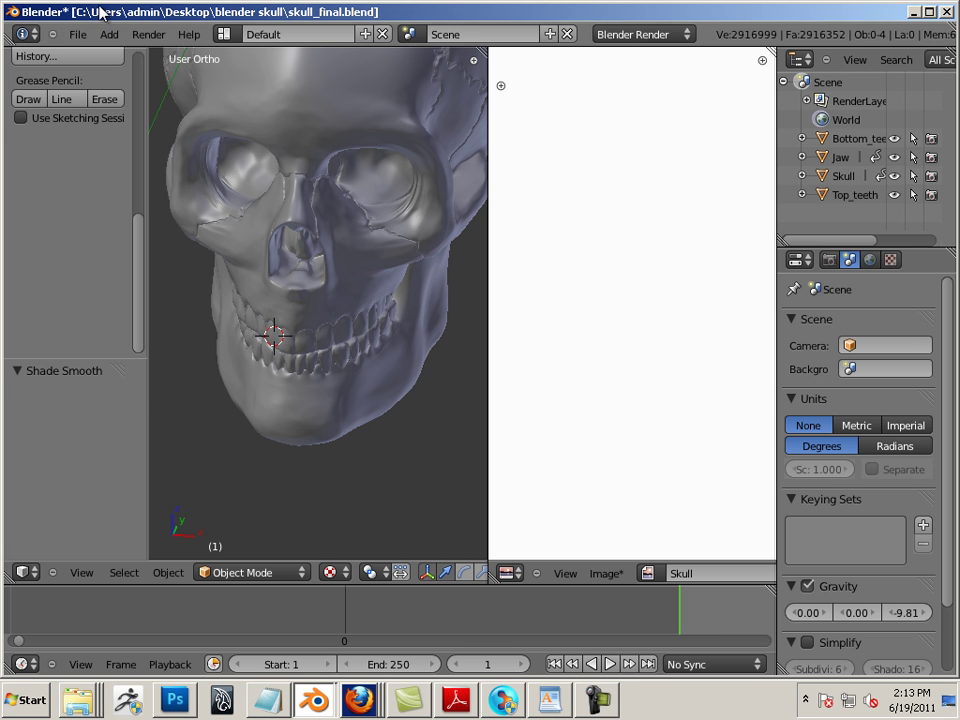
Save the scene over the existing file skull_final_2.blend in the blender skull folder
{"action": "left_click", "coordinate": [76, 34]}
{"action": "left_click", "coordinate": [82, 171]}
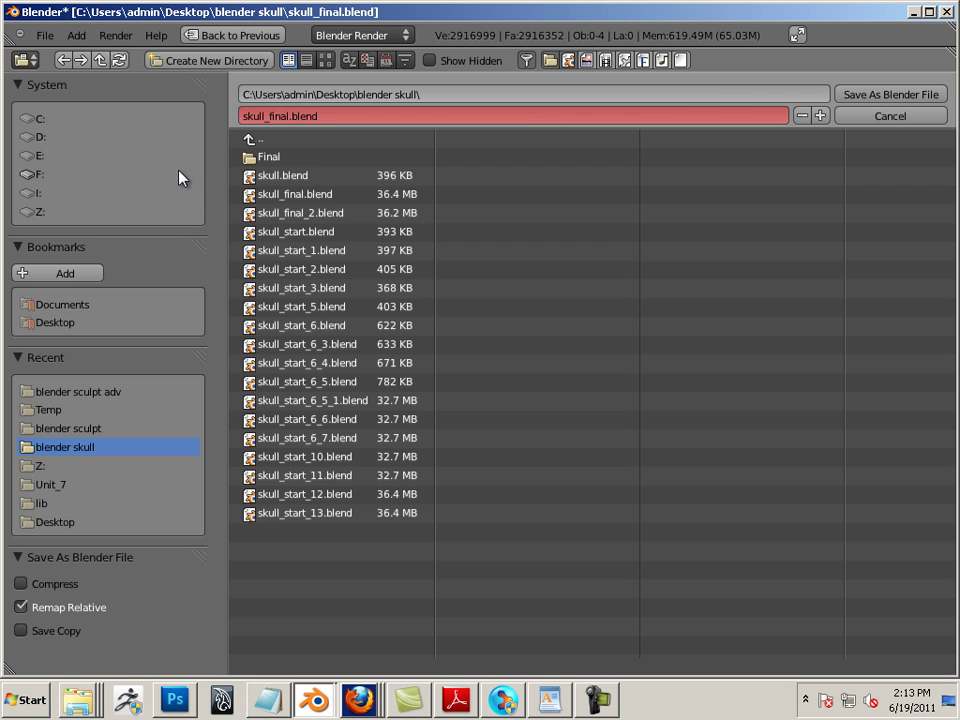
{"action": "left_click", "coordinate": [300, 213]}
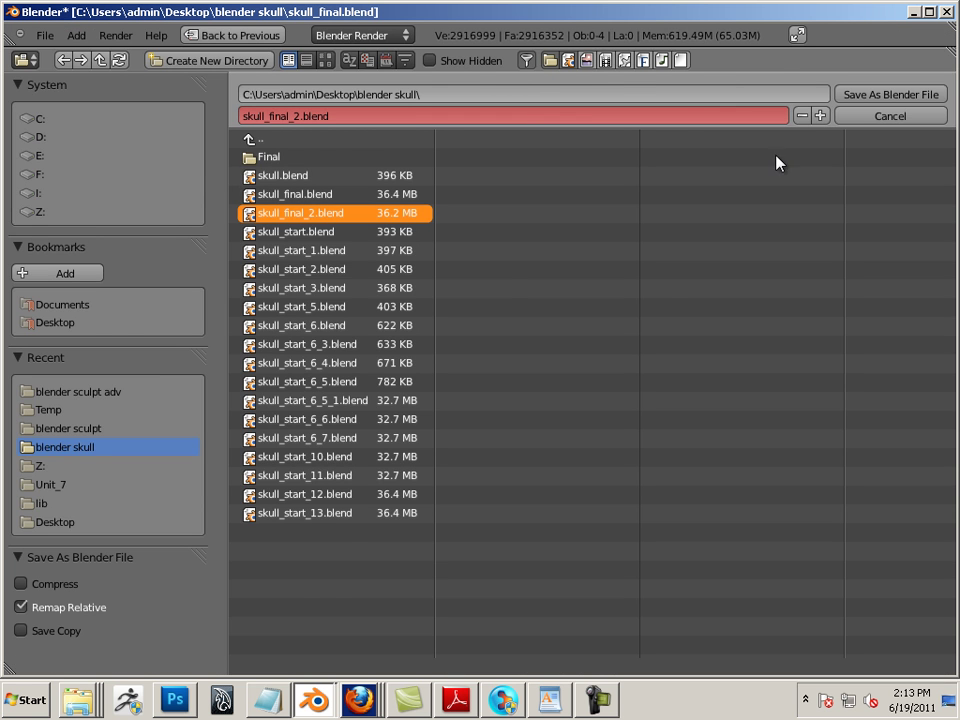
{"action": "left_click", "coordinate": [858, 94]}
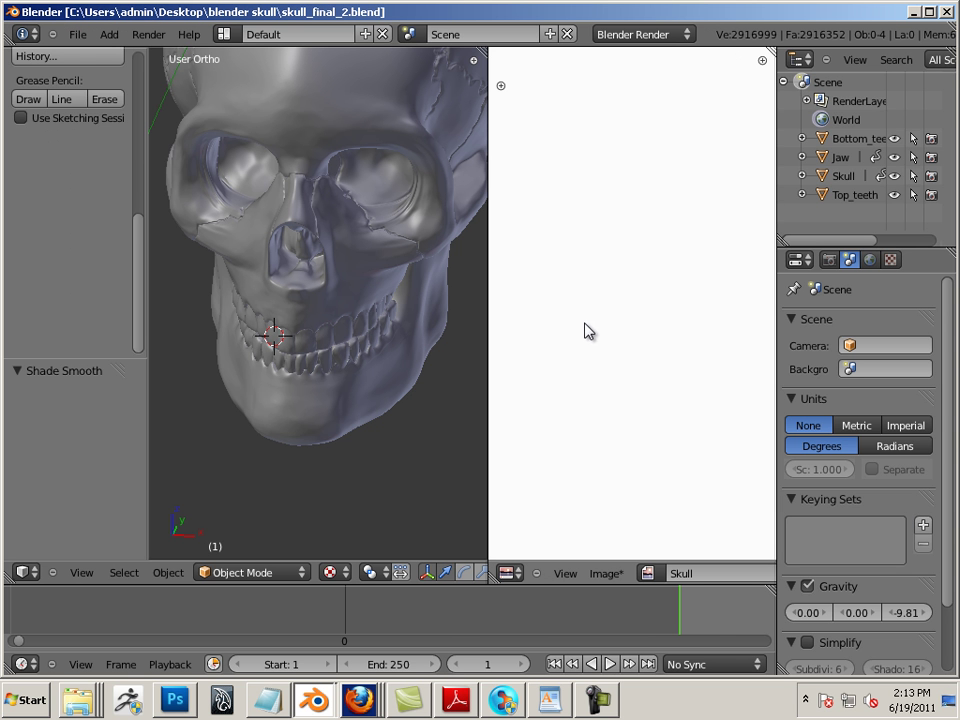
Set the preview level of the Jaw object's Multiresolution modifier to 2
{"action": "right_click", "coordinate": [408, 373]}
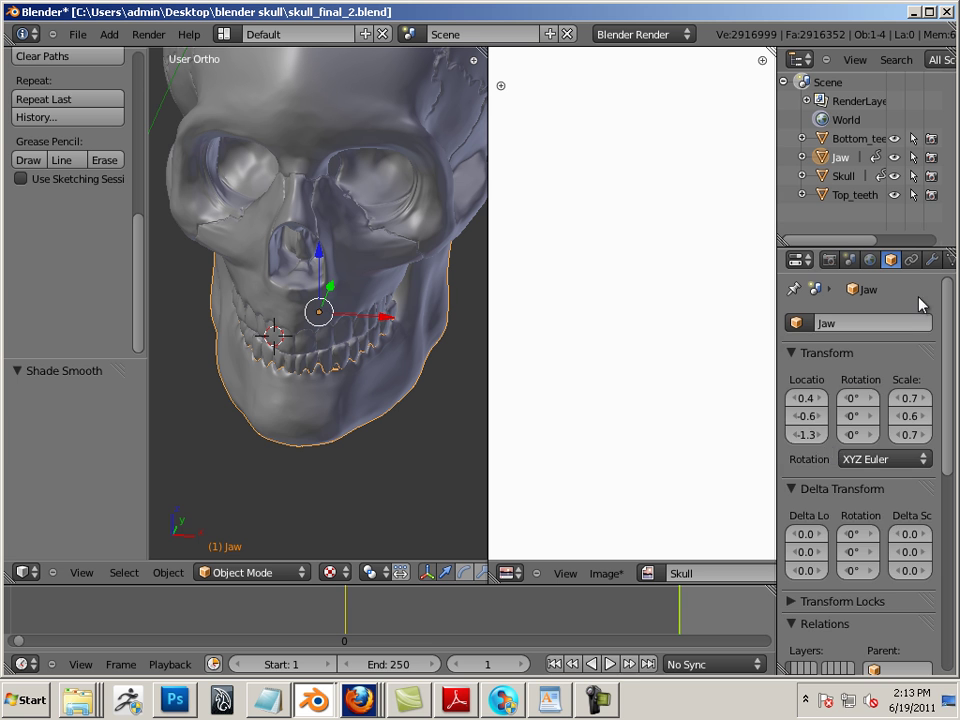
{"action": "left_click", "coordinate": [931, 261]}
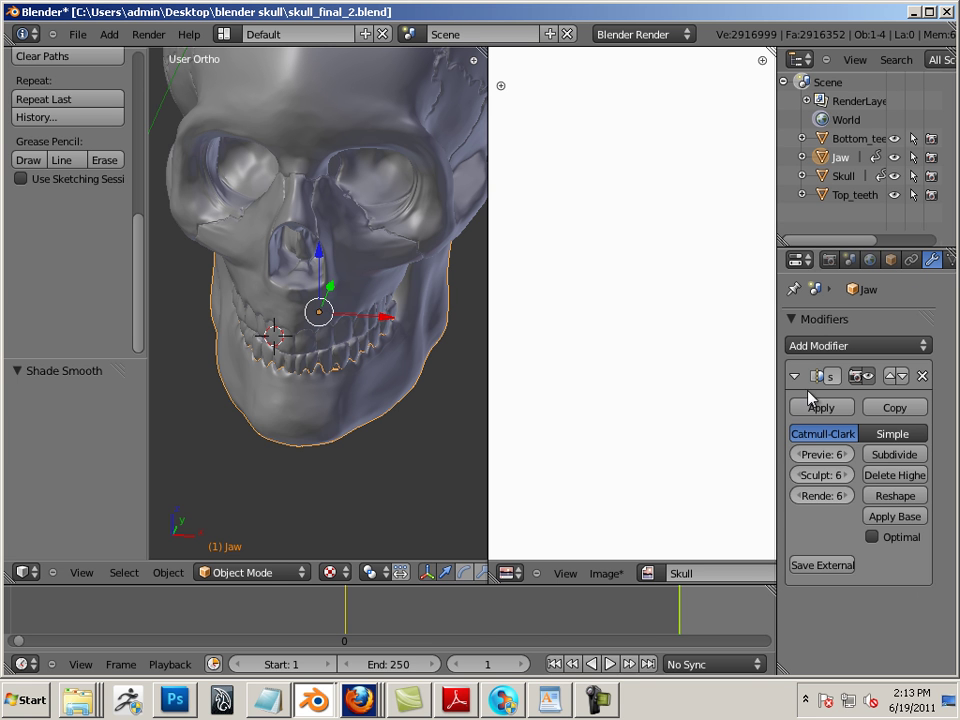
{"action": "left_click", "coordinate": [795, 455]}
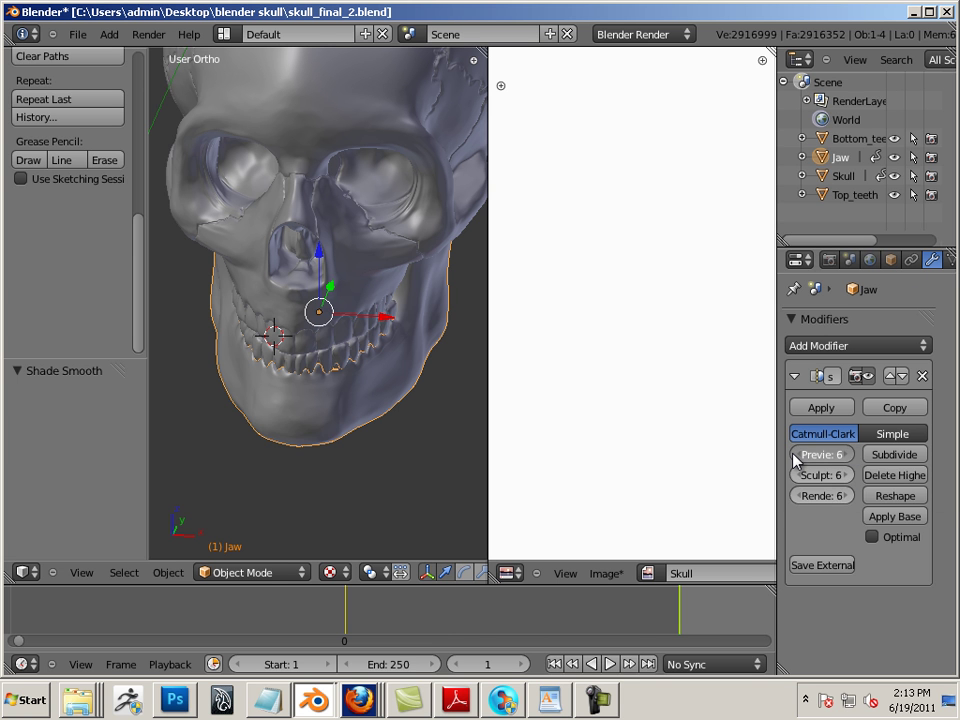
{"action": "left_click", "coordinate": [795, 455]}
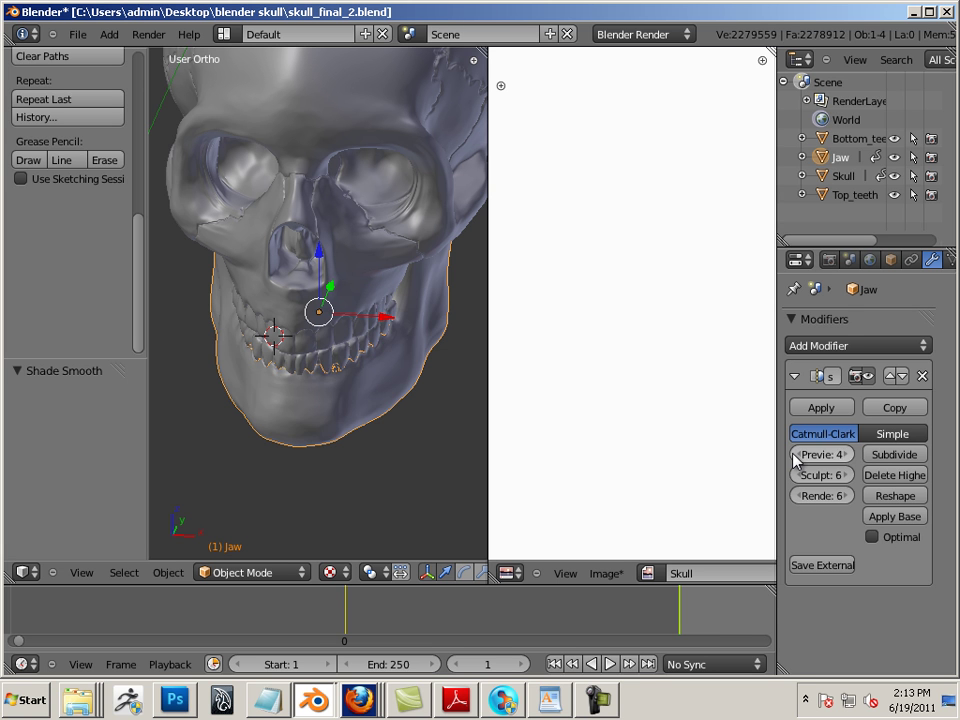
{"action": "left_click", "coordinate": [795, 455]}
{"action": "left_click", "coordinate": [795, 455]}
{"action": "left_click", "coordinate": [795, 455]}
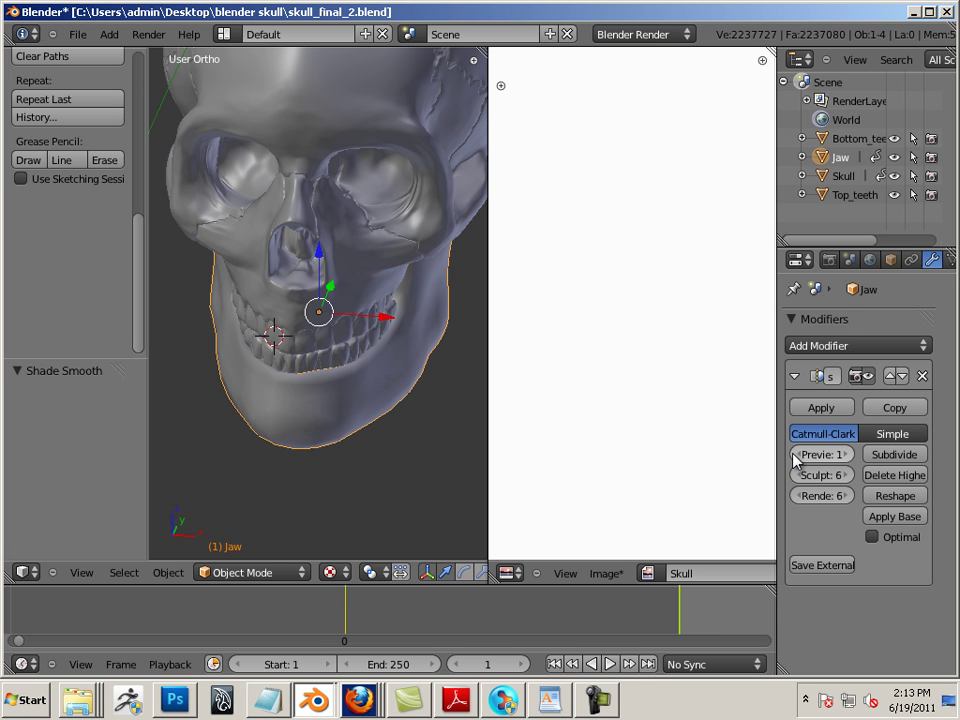
{"action": "left_click", "coordinate": [848, 455]}
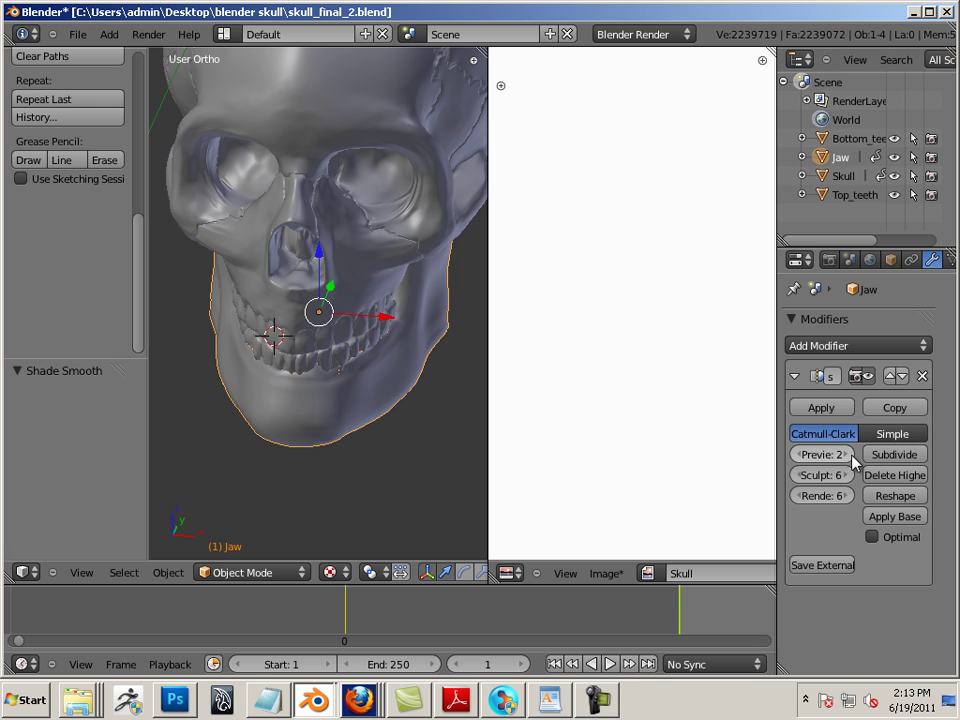
Turn on the wire display for the Jaw object and set its Multiresolution preview level to 1
{"action": "left_click", "coordinate": [890, 259]}
{"action": "scroll", "coordinate": [838, 530], "scroll_direction": "down", "scroll_amount": 8}
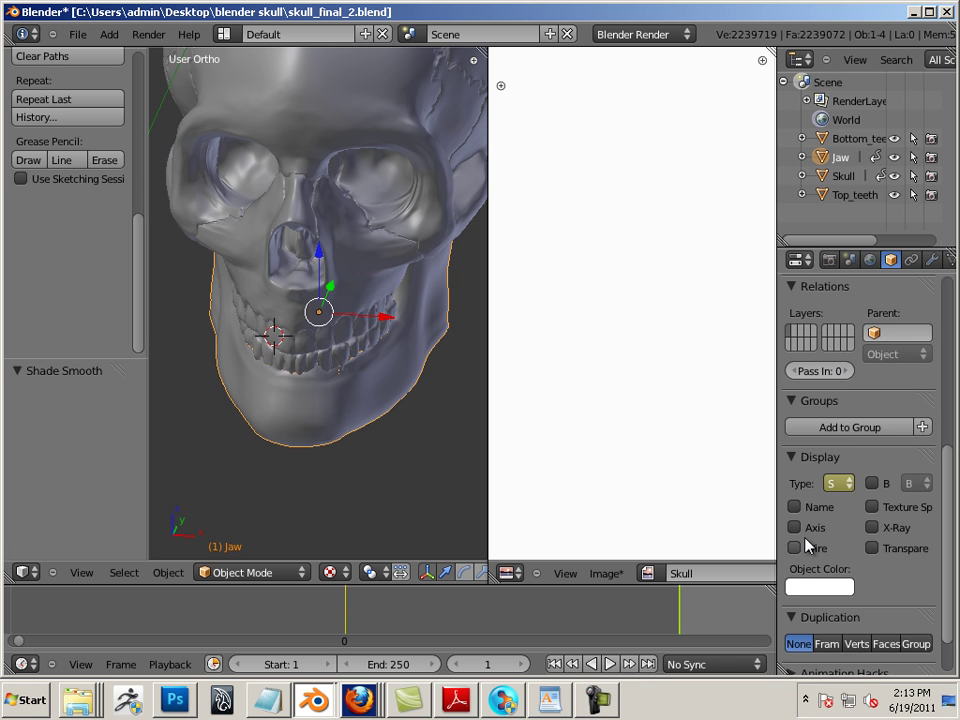
{"action": "left_click", "coordinate": [795, 548]}
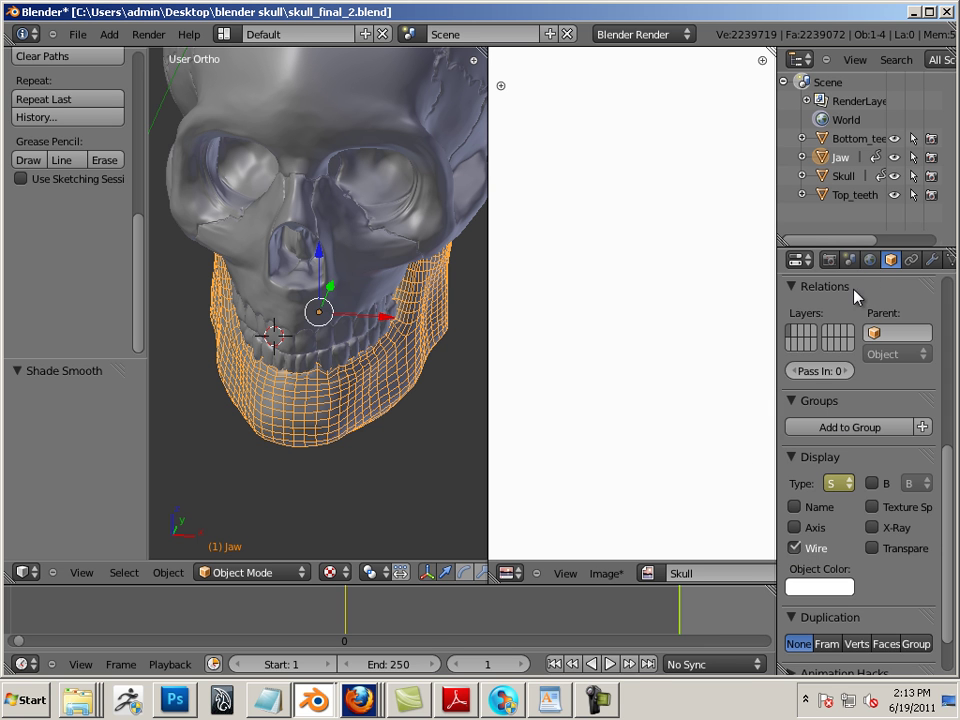
{"action": "left_click", "coordinate": [932, 259]}
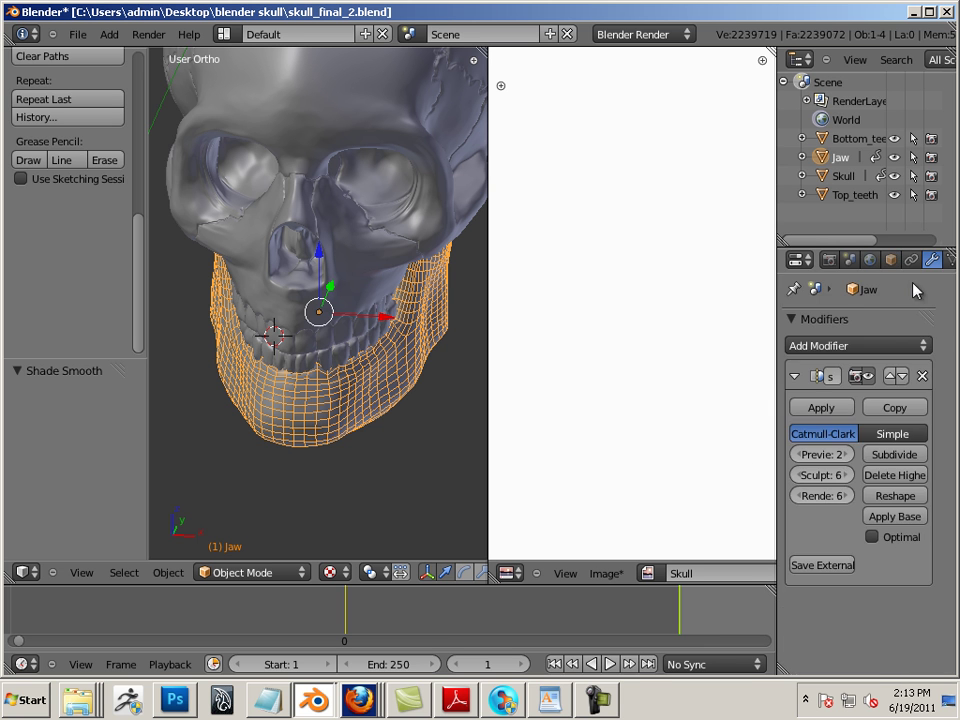
{"action": "left_click", "coordinate": [797, 455]}
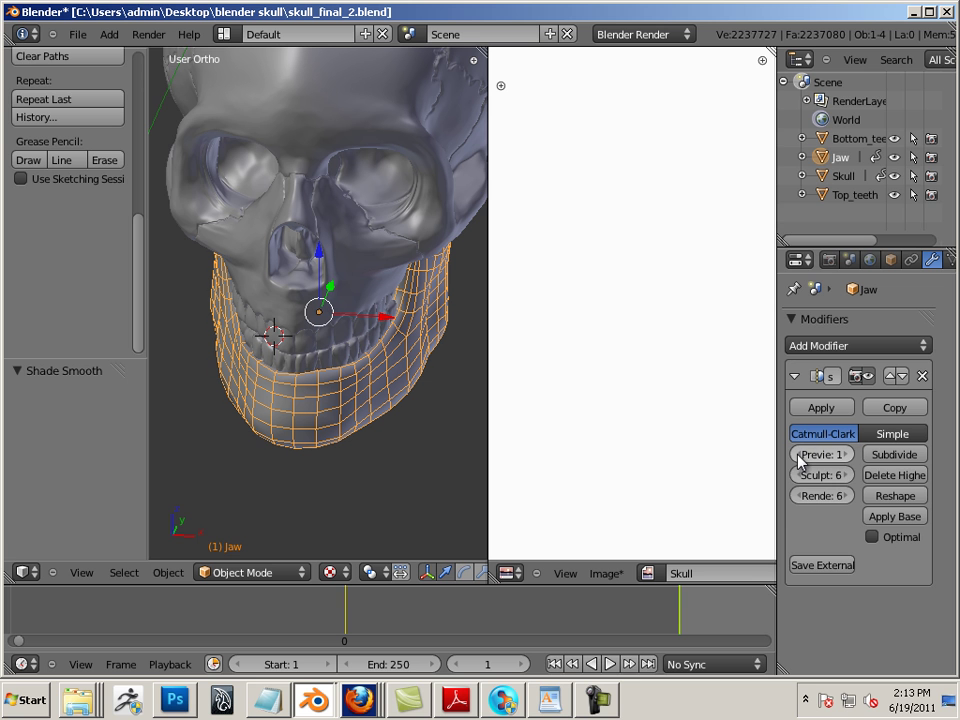
Select the Bottom_teeth object and set the preview level of its Multiresolution modifier to 3
{"action": "right_click", "coordinate": [347, 356]}
{"action": "key", "text": "Tab"}
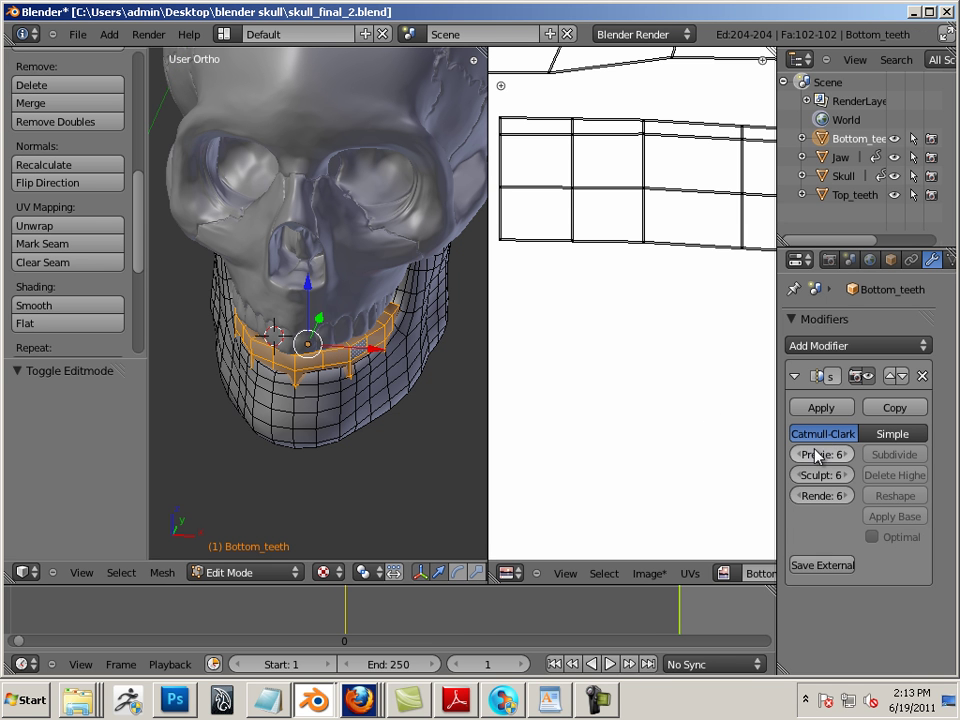
{"action": "key", "text": "Tab"}
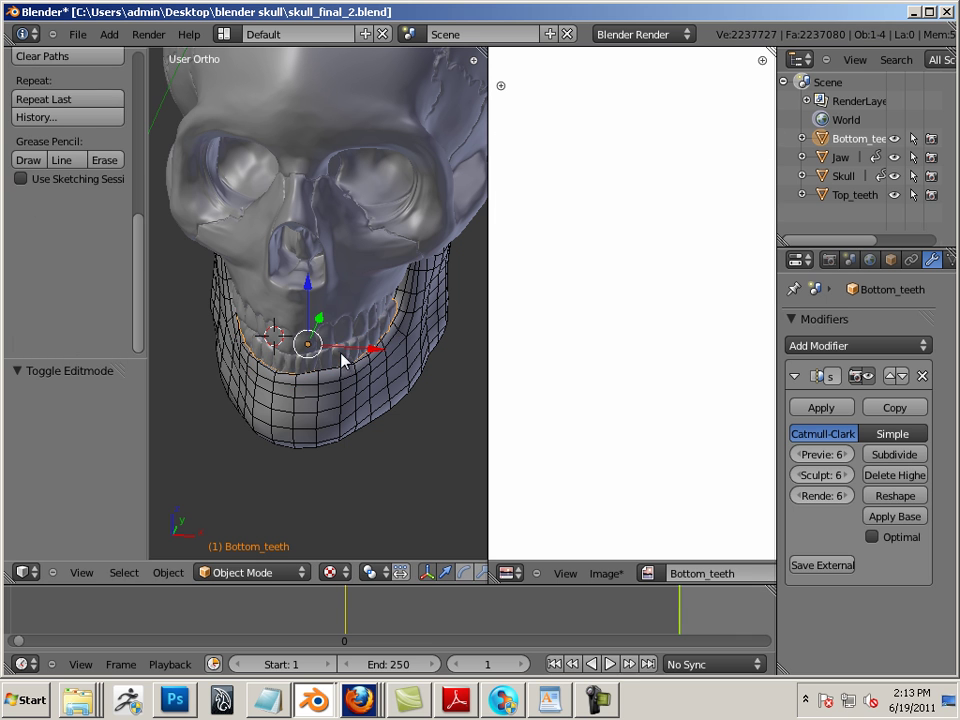
{"action": "left_click", "coordinate": [797, 455]}
{"action": "left_click", "coordinate": [797, 455]}
{"action": "left_click", "coordinate": [797, 455]}
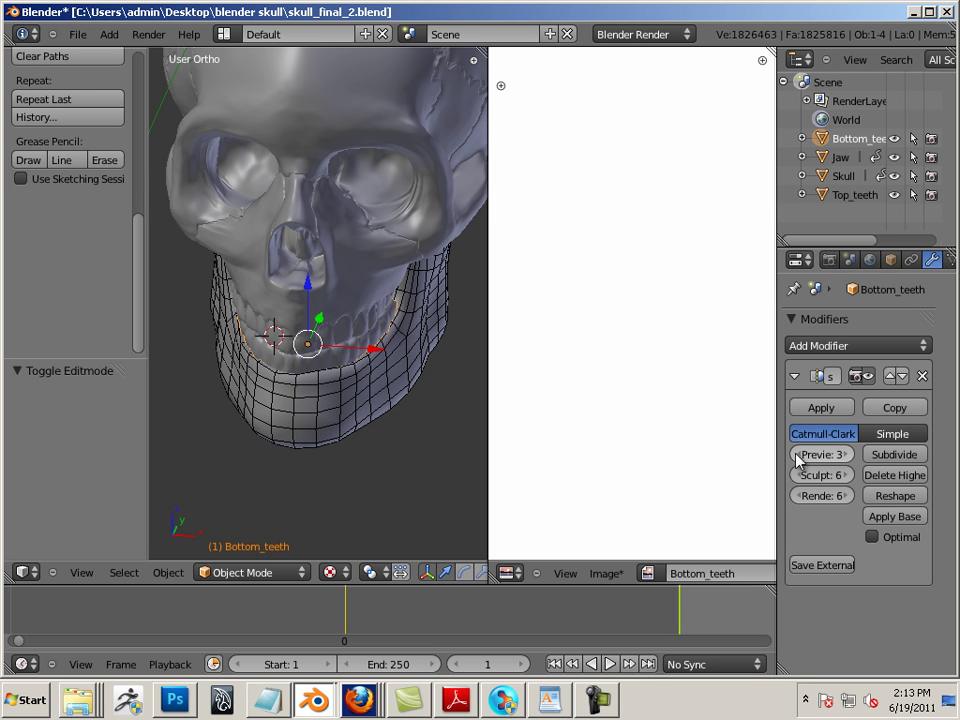
Turn on the wire display for Bottom_teeth and set its Multiresolution preview level to 1
{"action": "left_click", "coordinate": [890, 259]}
{"action": "left_click", "coordinate": [794, 548]}
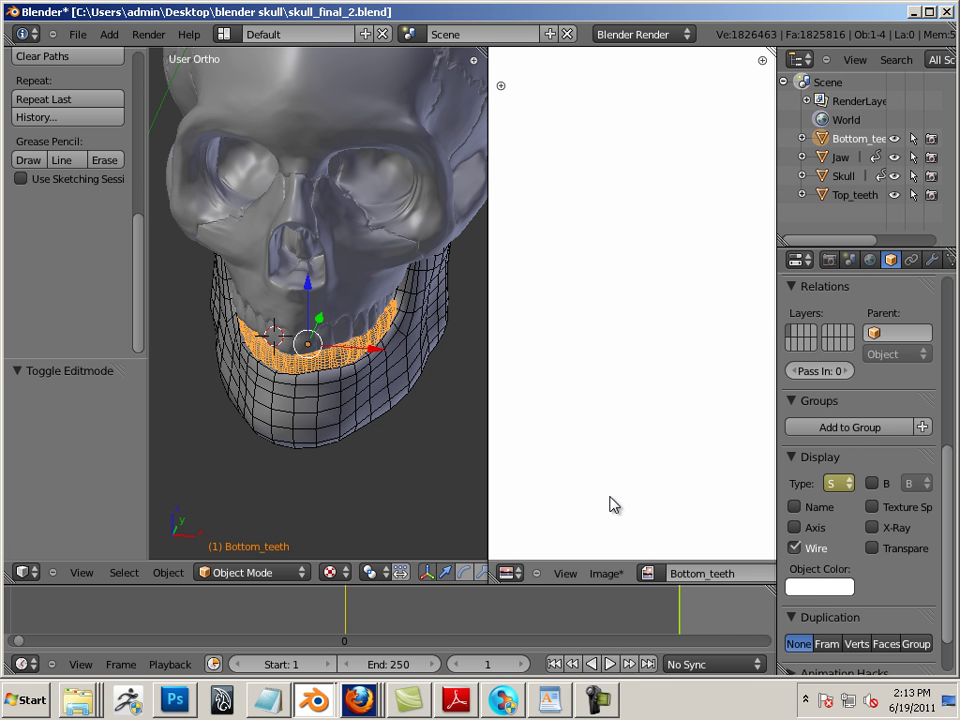
{"action": "scroll", "coordinate": [278, 371], "scroll_direction": "up", "scroll_amount": 3}
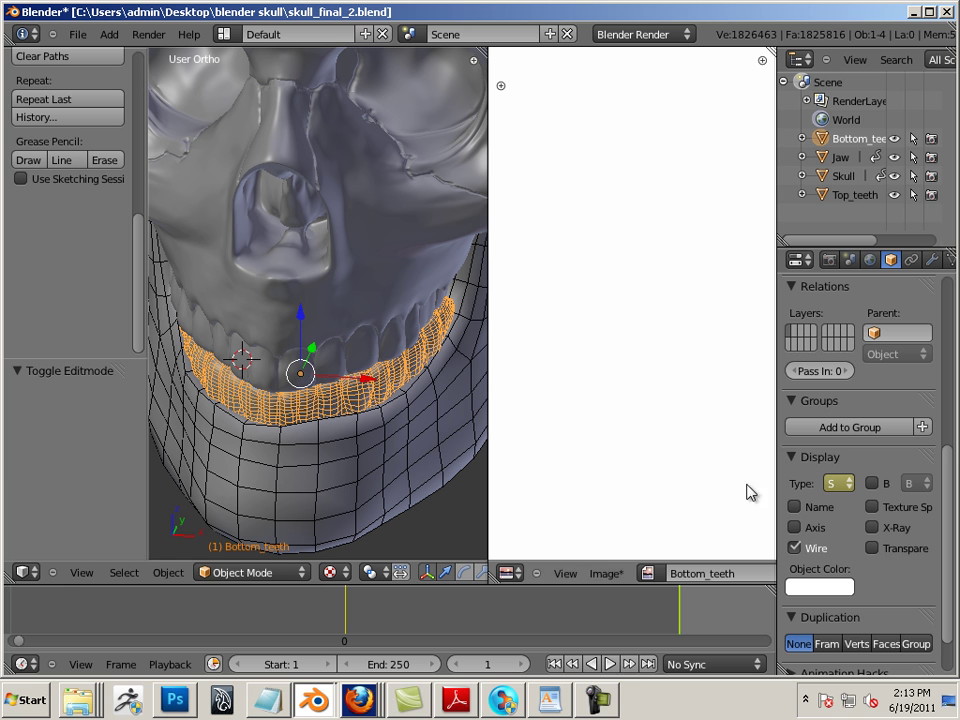
{"action": "left_click", "coordinate": [932, 259]}
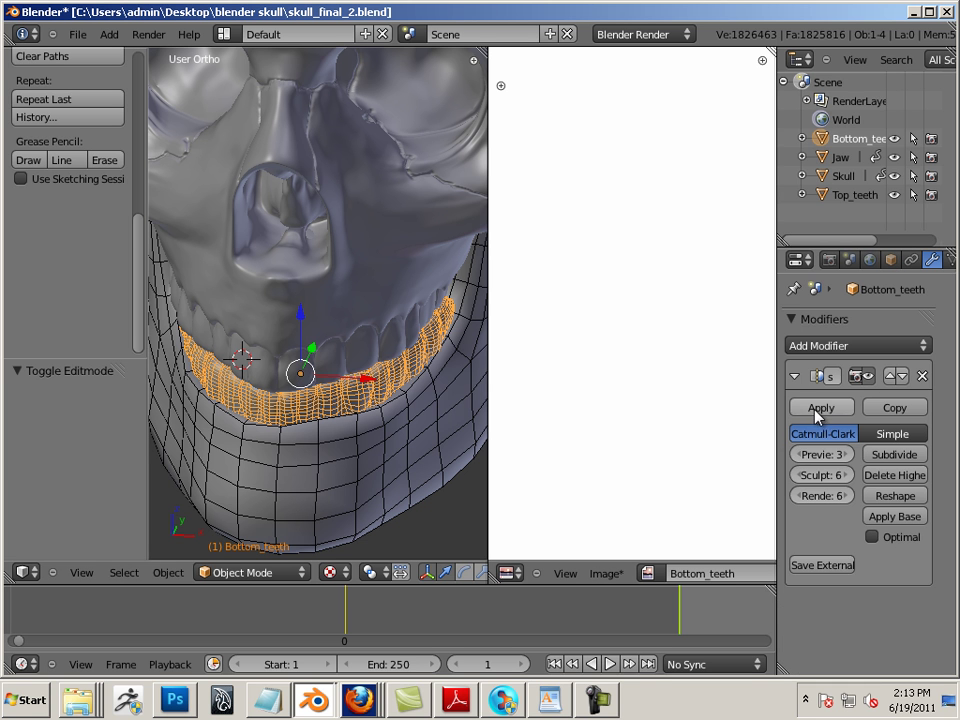
{"action": "left_click", "coordinate": [797, 455]}
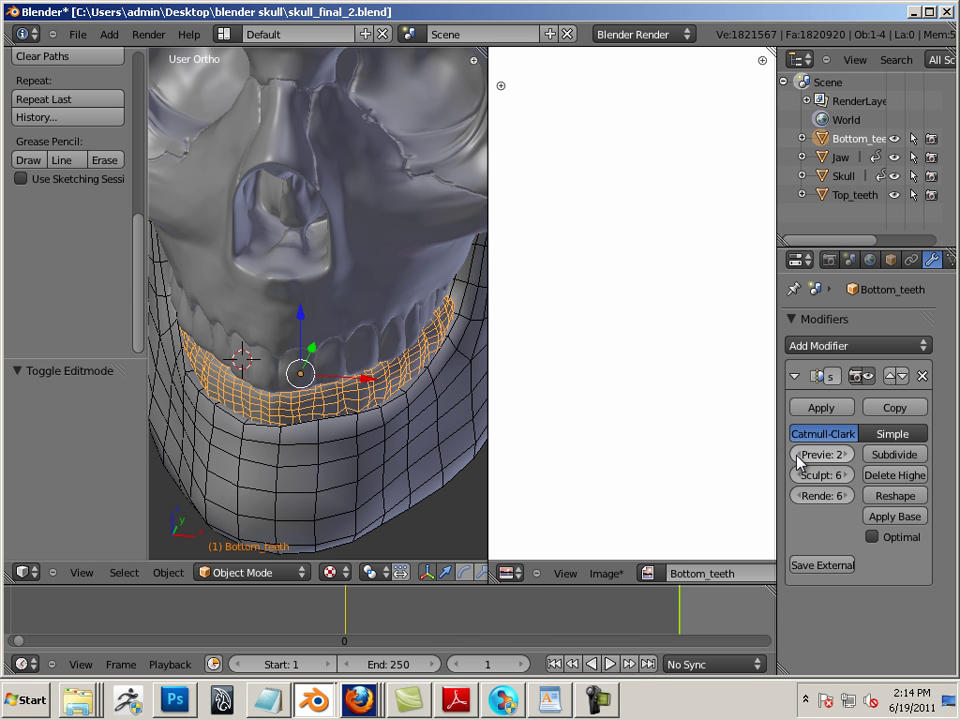
{"action": "left_click", "coordinate": [797, 455]}
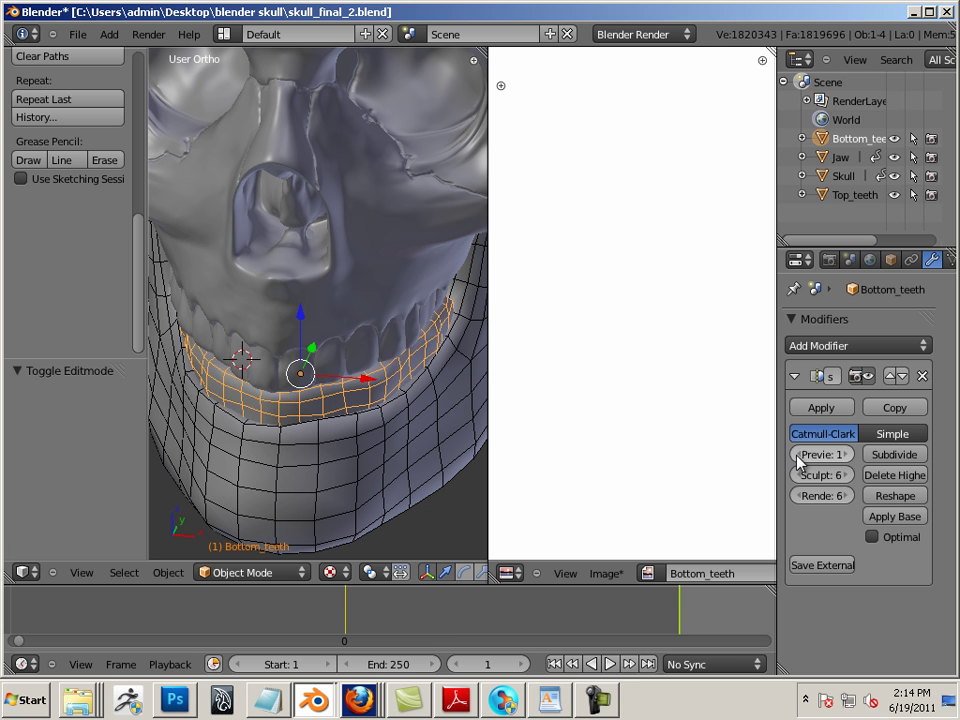
Select the Top_teeth object and set the preview level of its Multiresolution modifier to 3
{"action": "right_click", "coordinate": [362, 352]}
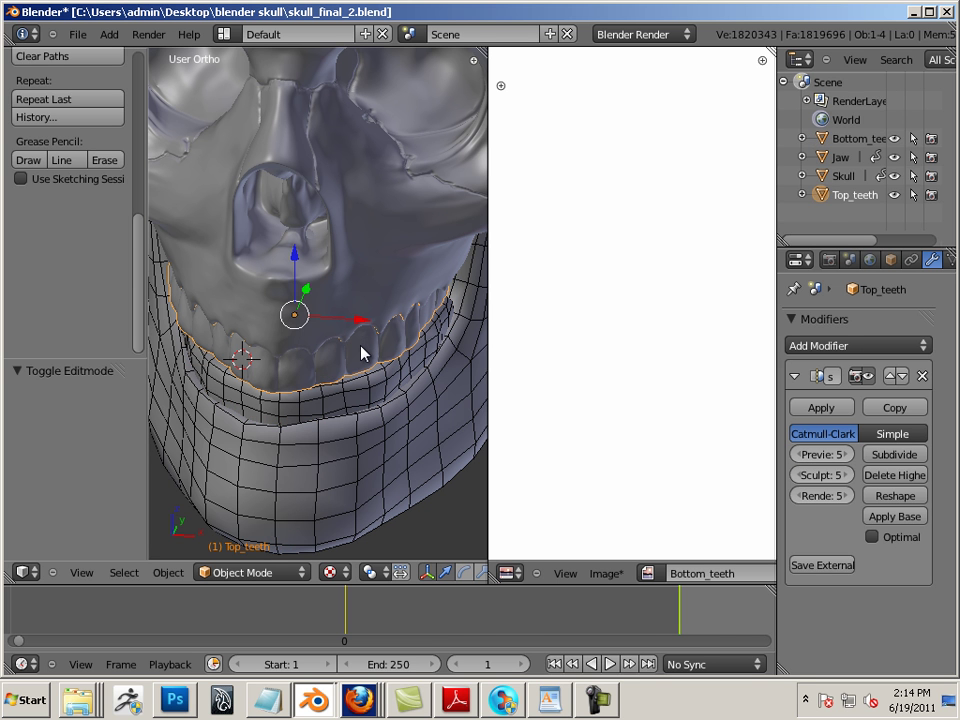
{"action": "left_click", "coordinate": [797, 455]}
{"action": "left_click", "coordinate": [797, 455]}
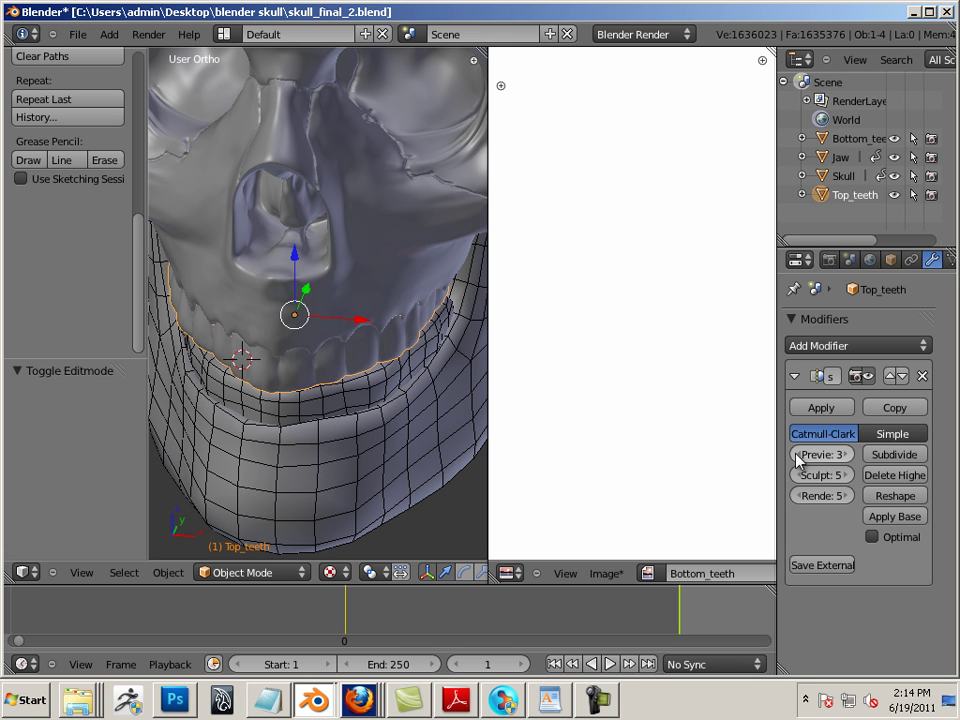
{"action": "left_click", "coordinate": [797, 455]}
{"action": "left_click", "coordinate": [845, 455]}
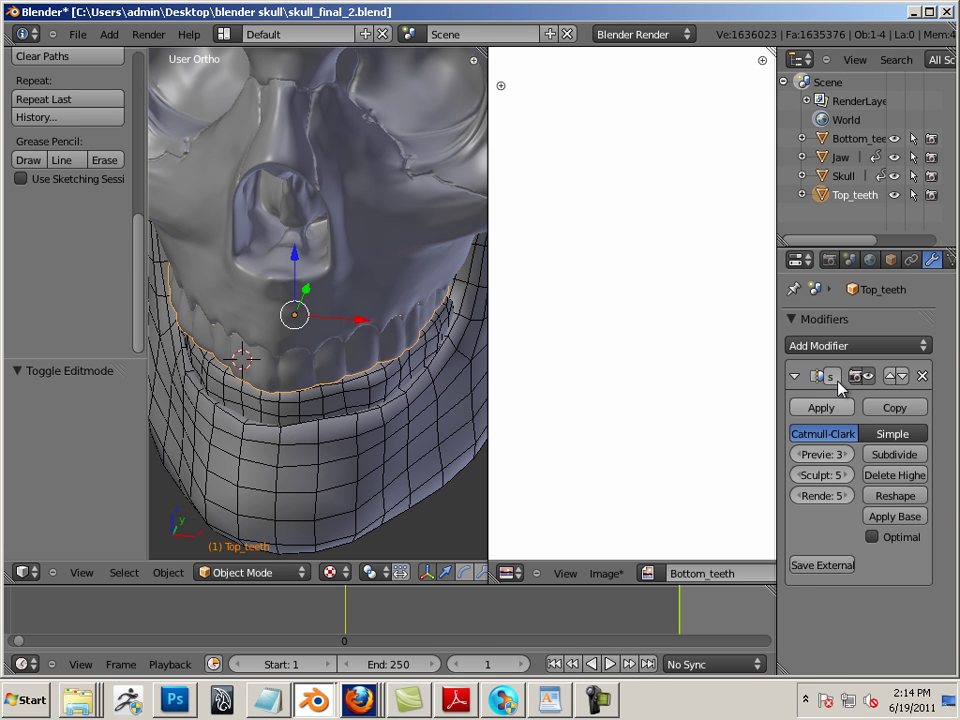
Turn on the wire display for Top_teeth and set its Multiresolution preview level to 1
{"action": "left_click", "coordinate": [889, 260]}
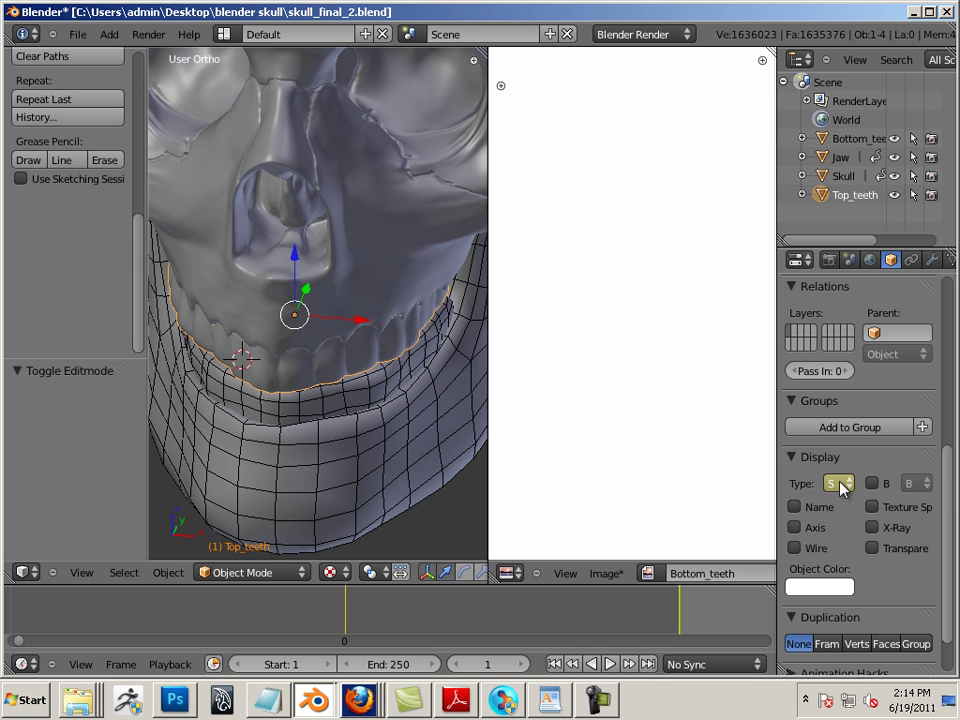
{"action": "left_click", "coordinate": [795, 548]}
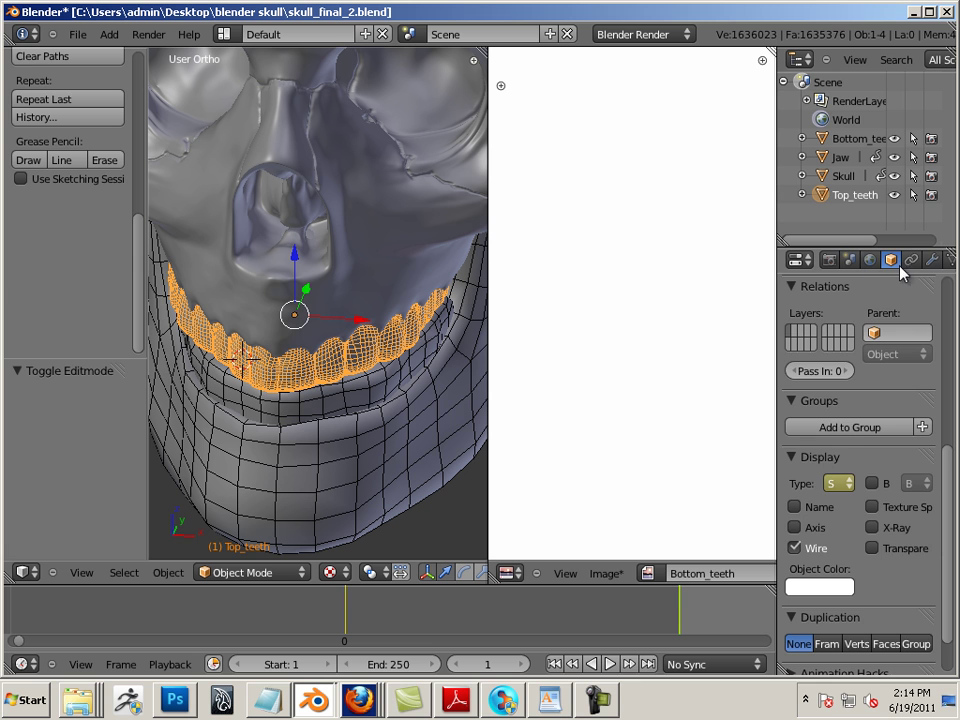
{"action": "left_click", "coordinate": [931, 260]}
{"action": "left_click", "coordinate": [799, 455]}
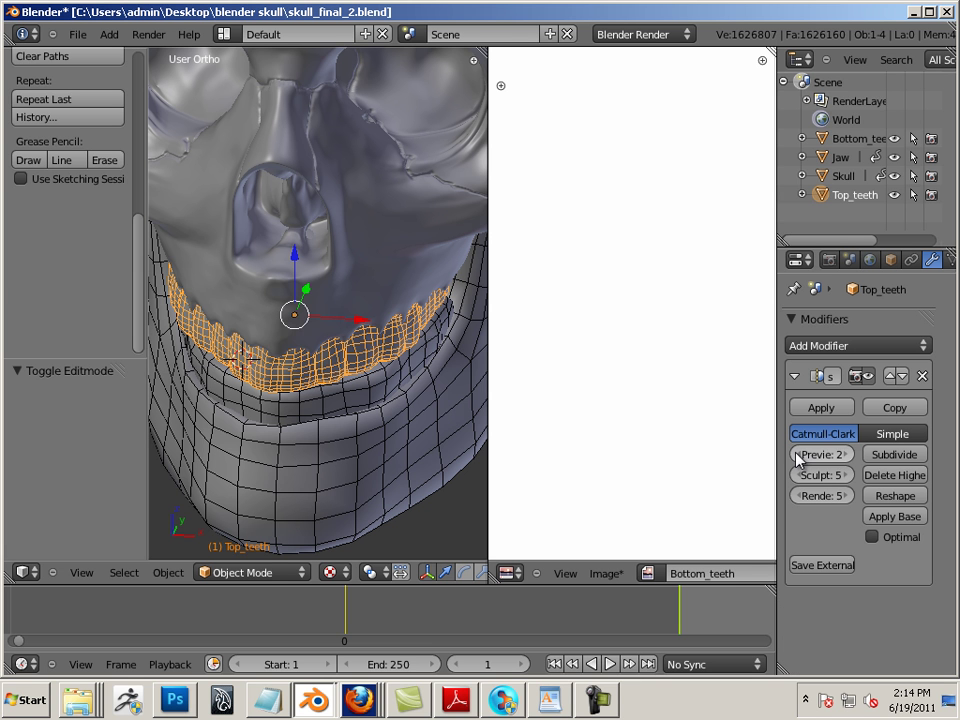
{"action": "left_click", "coordinate": [799, 455]}
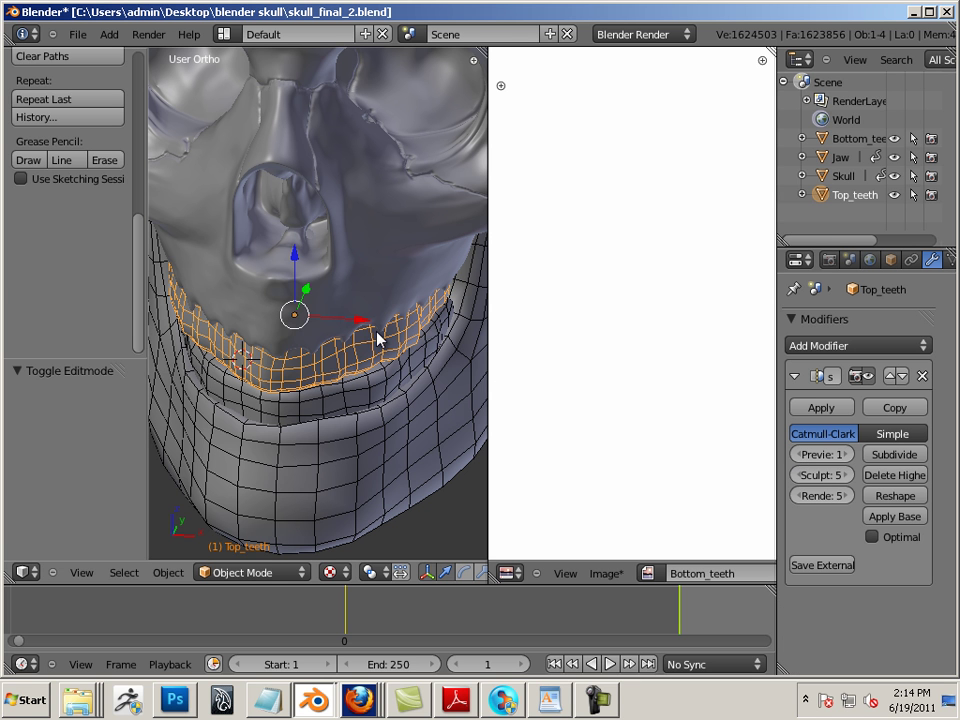
Select the Skull object and set the preview level of its Multiresolution modifier to 2
{"action": "right_click", "coordinate": [368, 297]}
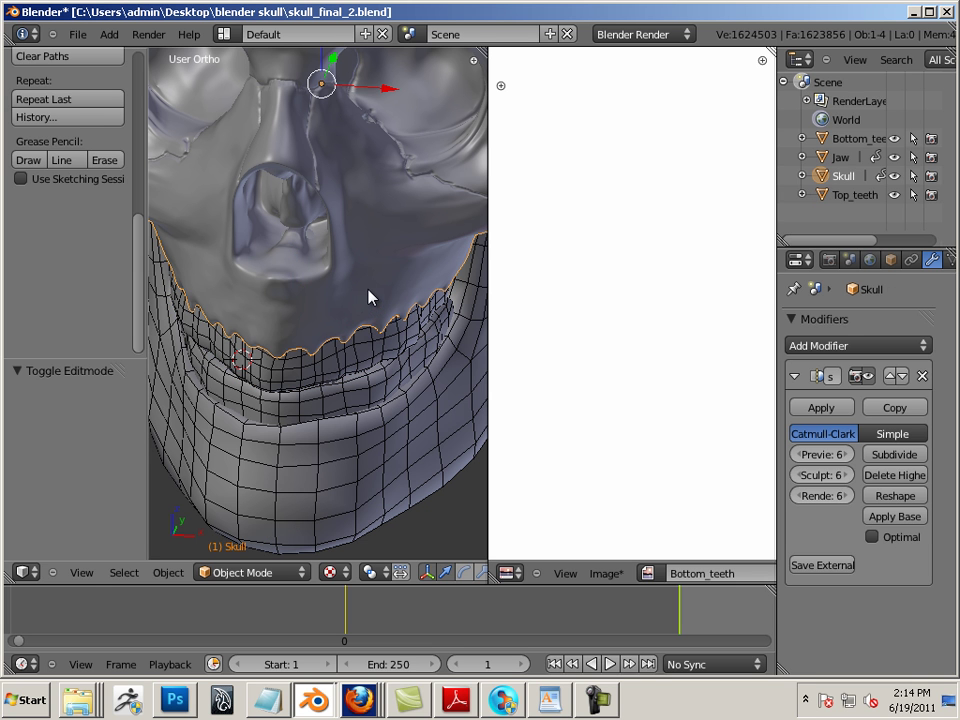
{"action": "left_click", "coordinate": [889, 262]}
{"action": "left_click", "coordinate": [909, 286]}
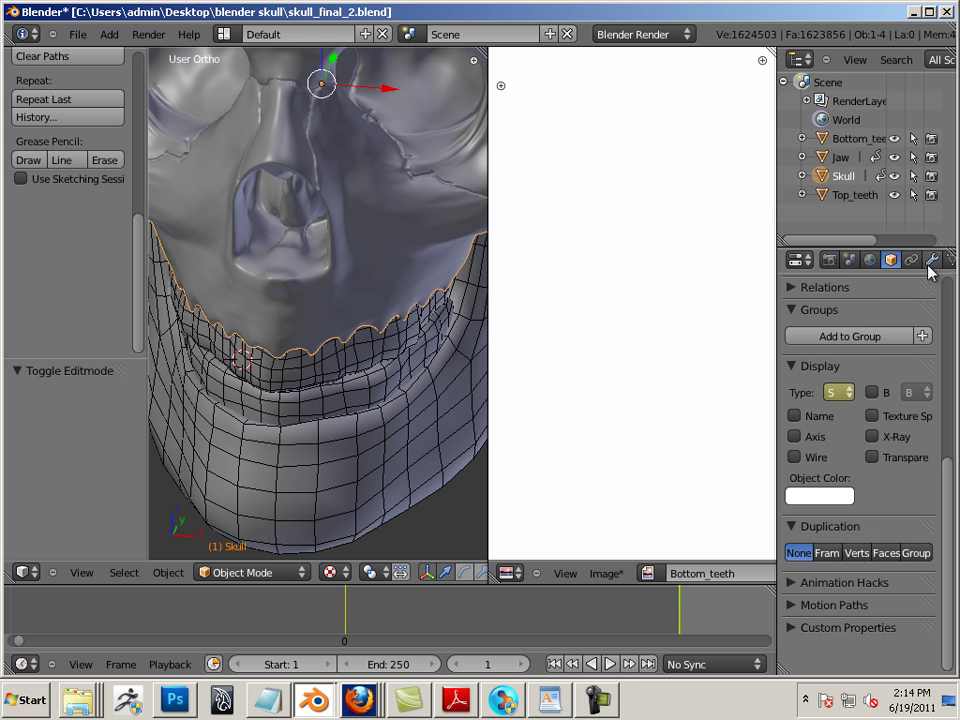
{"action": "left_click", "coordinate": [929, 262]}
{"action": "left_click", "coordinate": [800, 455]}
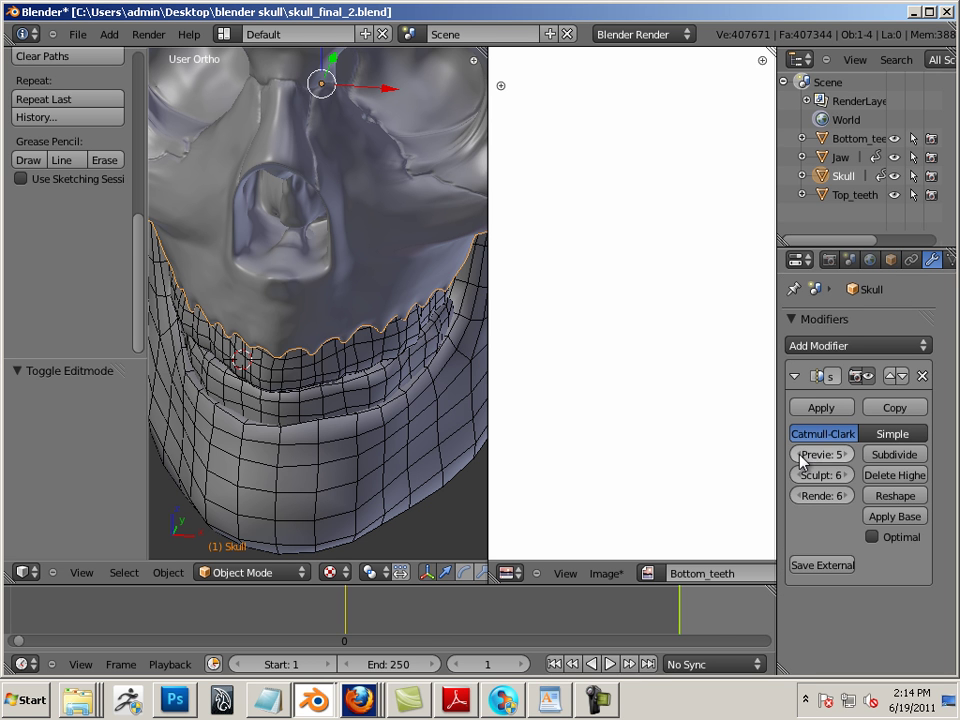
{"action": "left_click", "coordinate": [800, 455]}
{"action": "left_click", "coordinate": [800, 455]}
{"action": "left_click", "coordinate": [800, 455]}
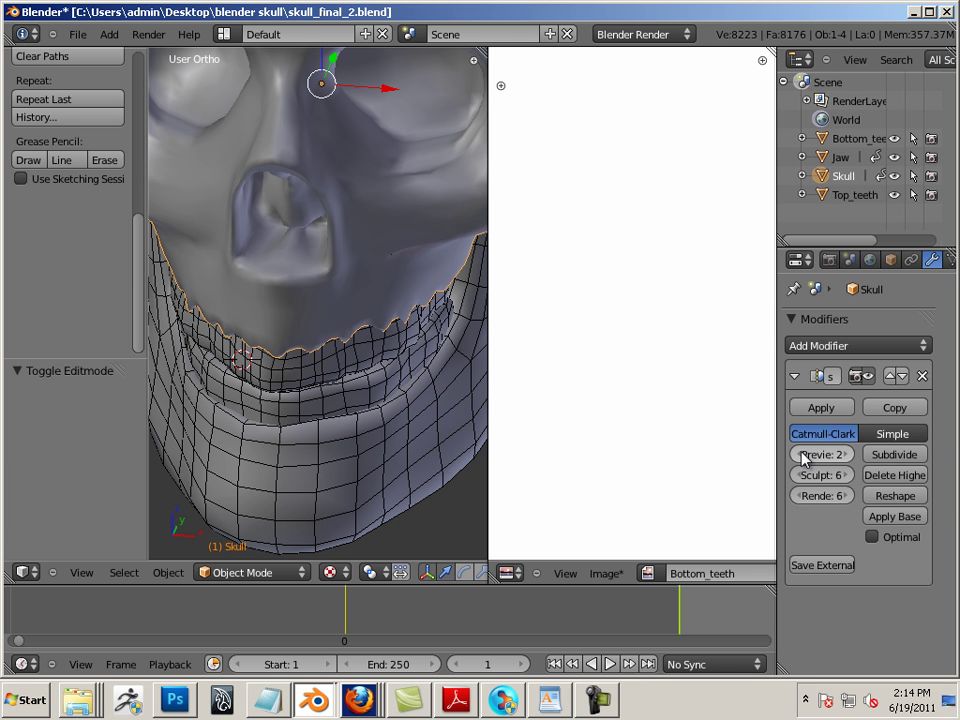
Turn on the wire display for the Skull object and set its Multiresolution preview level to 1
{"action": "left_click", "coordinate": [891, 259]}
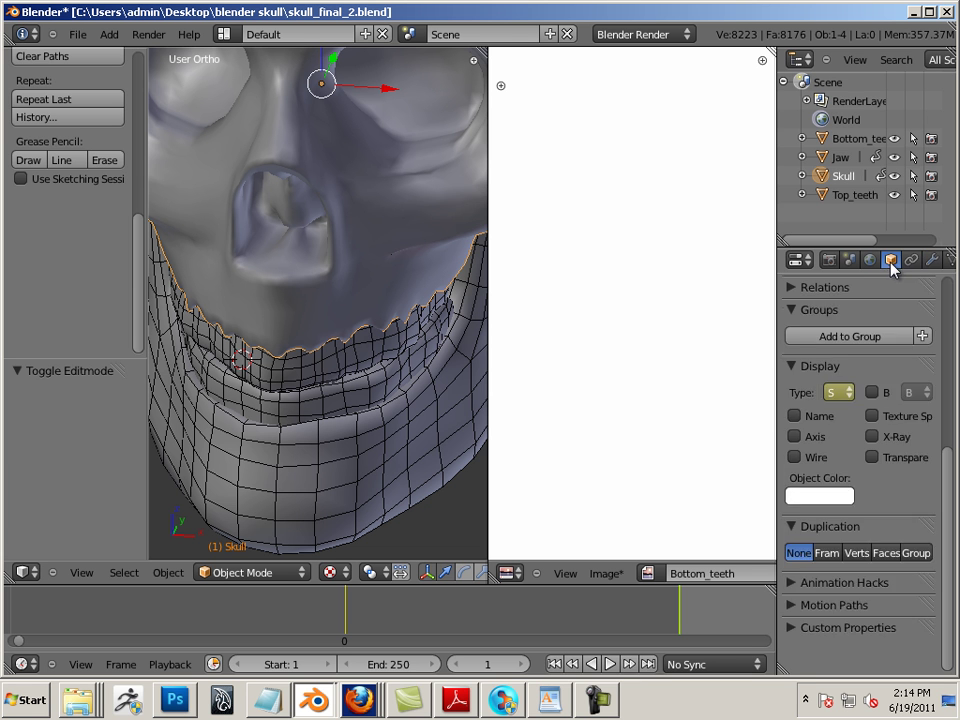
{"action": "left_click", "coordinate": [795, 492]}
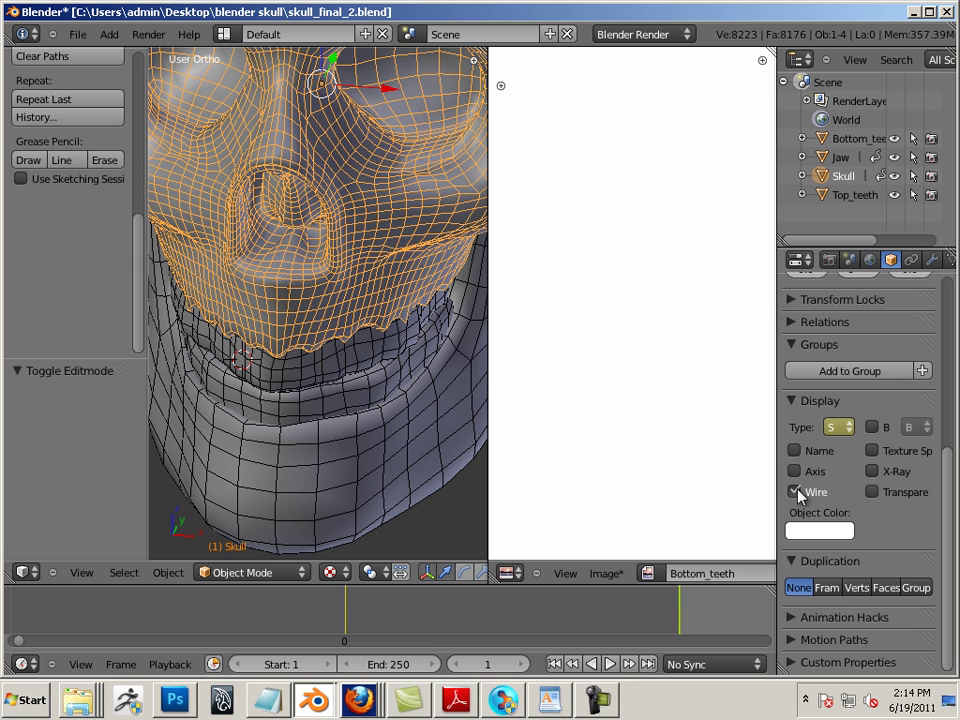
{"action": "left_click", "coordinate": [932, 260]}
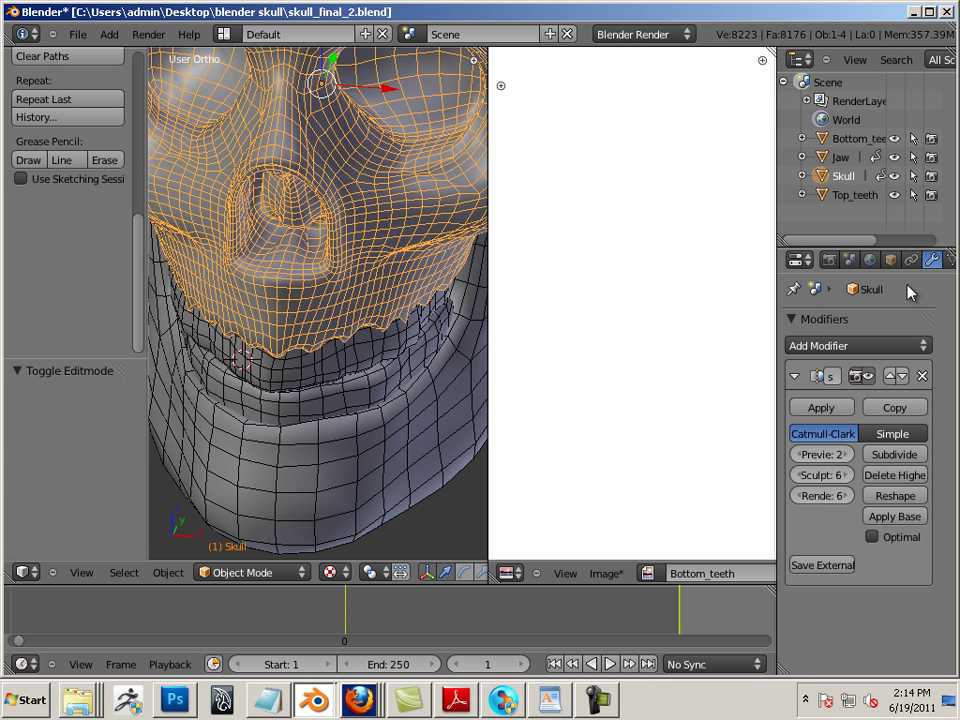
{"action": "left_click", "coordinate": [800, 455]}
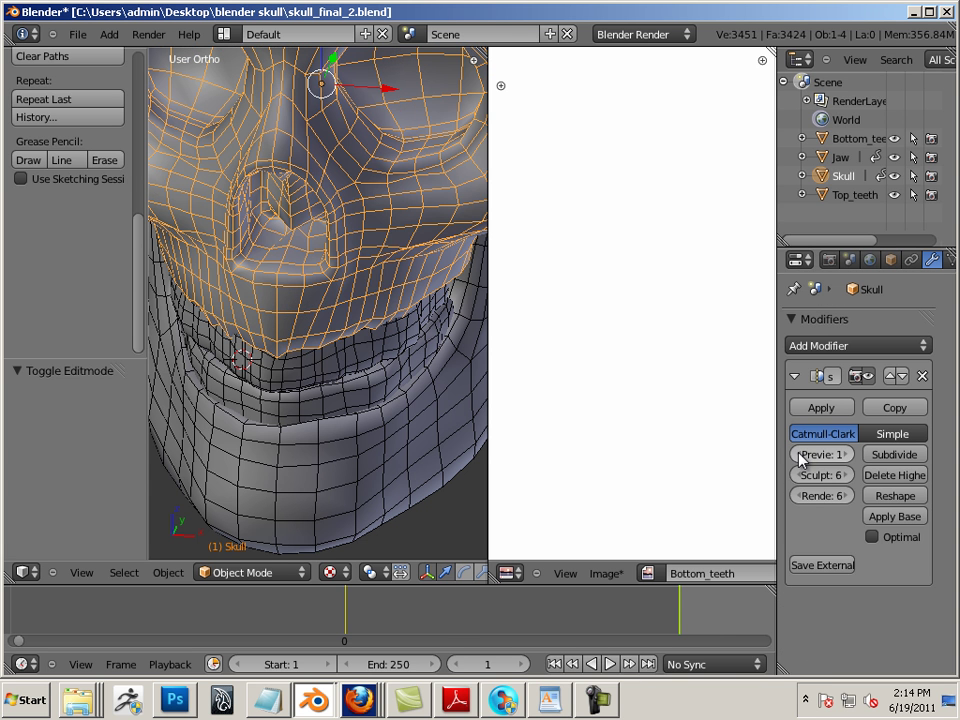
{"action": "scroll", "coordinate": [409, 381], "scroll_direction": "down", "scroll_amount": 3}
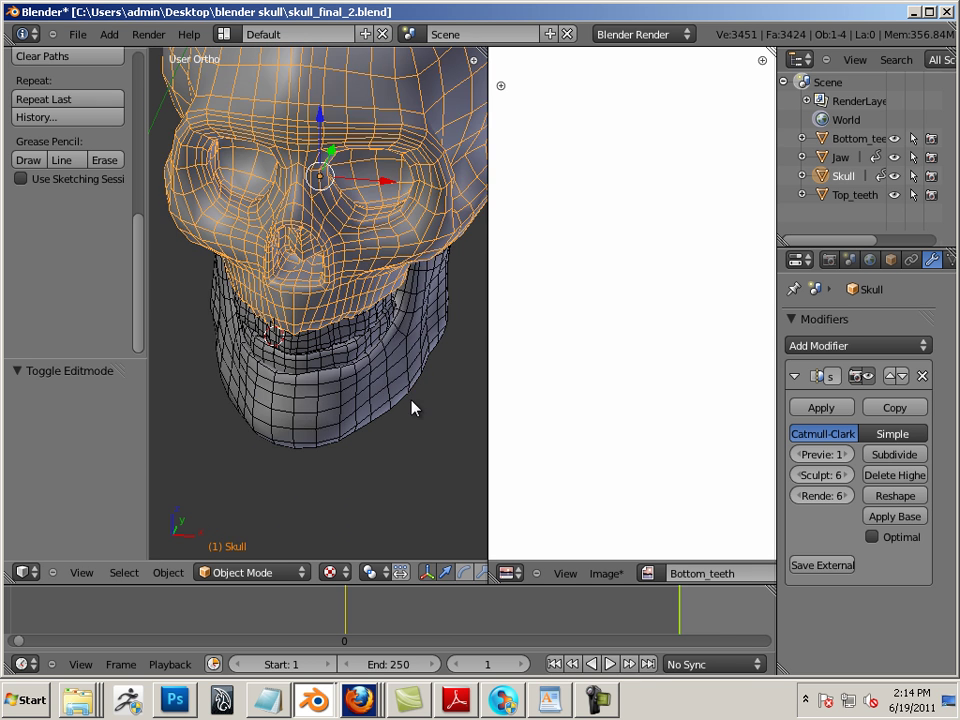
Select the separate skull parts one after another to check their low-resolution wireframes, ending with Bottom_teeth
{"action": "right_click", "coordinate": [411, 402]}
{"action": "right_click", "coordinate": [386, 253]}
{"action": "right_click", "coordinate": [347, 350]}
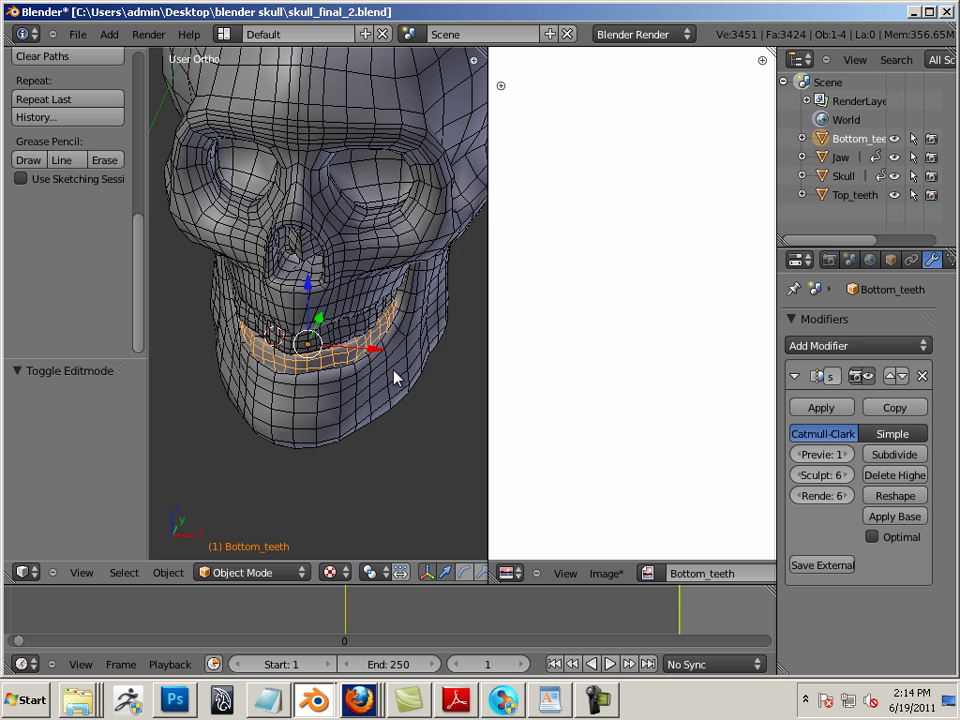
{"action": "right_click", "coordinate": [380, 344]}
{"action": "right_click", "coordinate": [369, 347]}
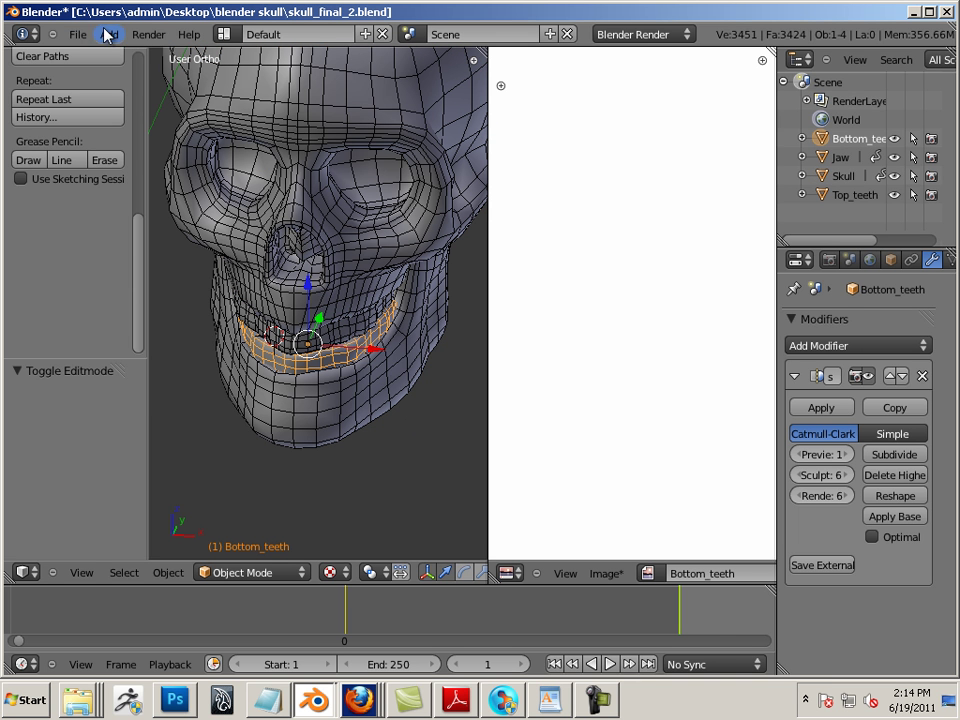
{"action": "left_click", "coordinate": [72, 34]}
{"action": "left_click", "coordinate": [82, 135]}
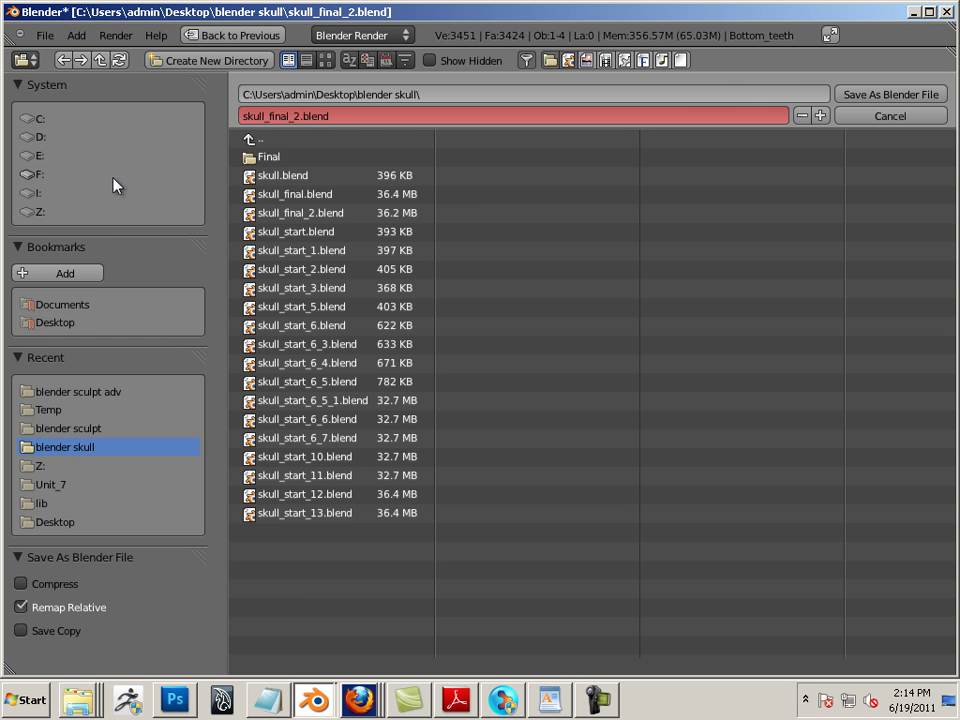
{"action": "left_click", "coordinate": [885, 116]}
Save the scene to its current file, skull_final_2.blend
{"action": "left_click", "coordinate": [80, 35]}
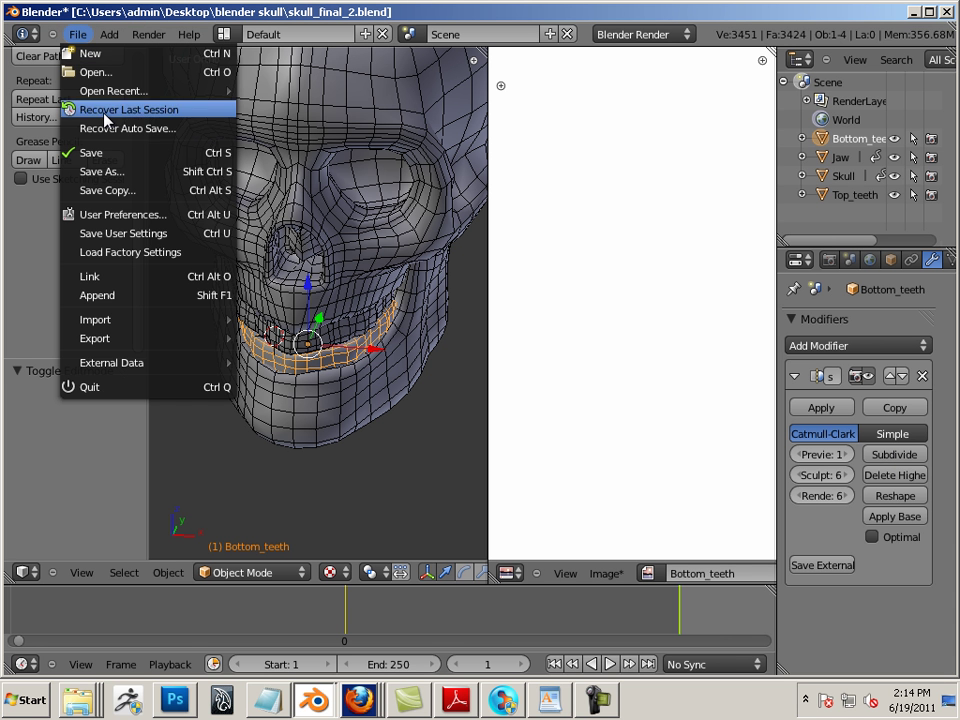
{"action": "left_click", "coordinate": [92, 152]}
Switch the key configuration in the input preferences to Maya and close the preferences window
{"action": "left_click", "coordinate": [77, 34]}
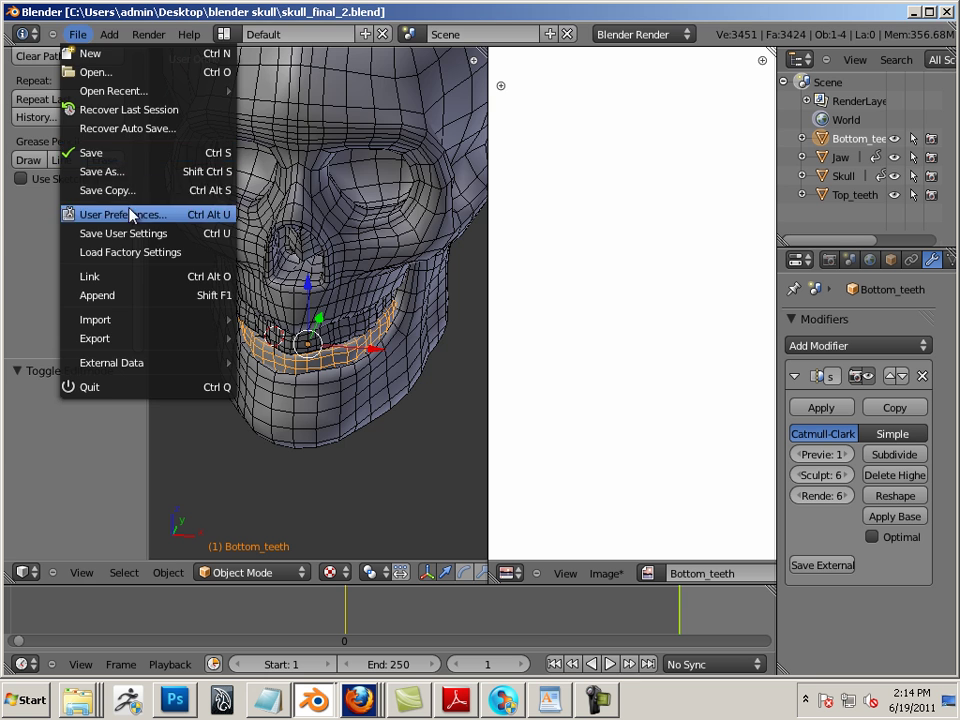
{"action": "left_click", "coordinate": [130, 214]}
{"action": "left_click", "coordinate": [278, 40]}
{"action": "left_click", "coordinate": [290, 72]}
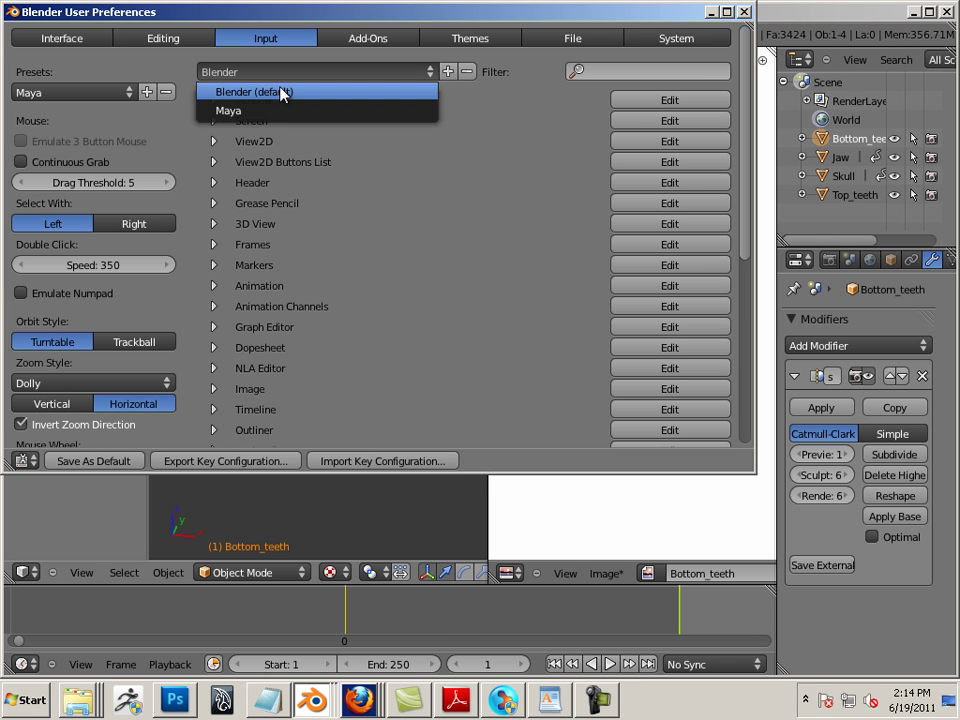
{"action": "left_click", "coordinate": [293, 108]}
{"action": "left_click", "coordinate": [745, 14]}
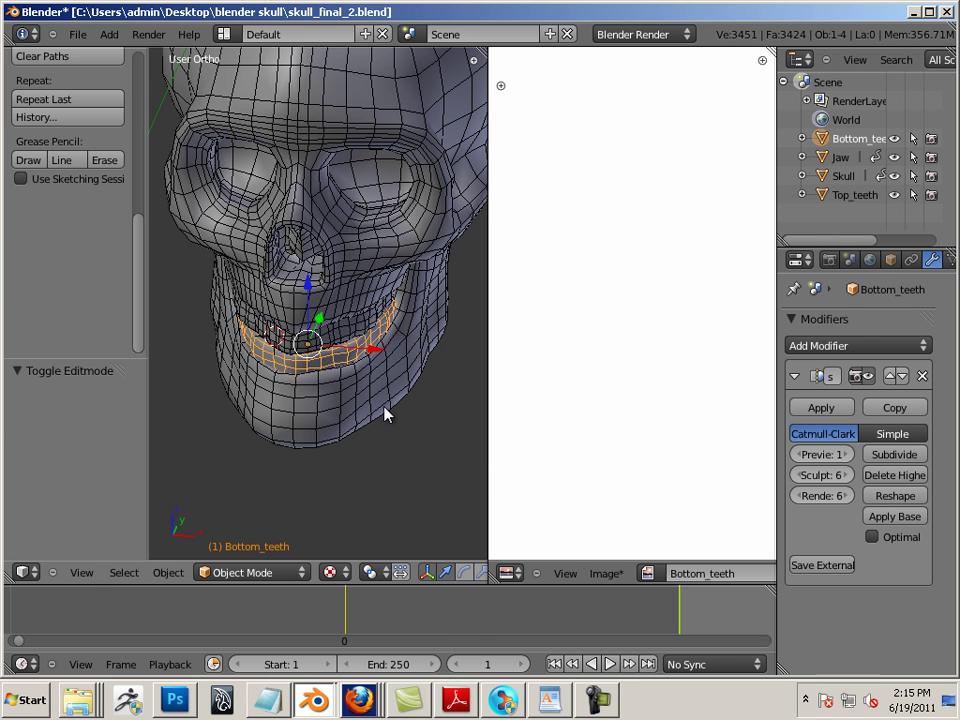
Widen the 3D view at the expense of the image editor and frame the whole skull from a three-quarter side angle
{"action": "left_click_drag", "start_coordinate": [384, 414], "coordinate": [407, 386], "text": "alt"}
{"action": "scroll", "coordinate": [400, 435], "scroll_direction": "up", "scroll_amount": 2}
{"action": "left_click_drag", "start_coordinate": [400, 435], "coordinate": [436, 434], "text": "alt"}
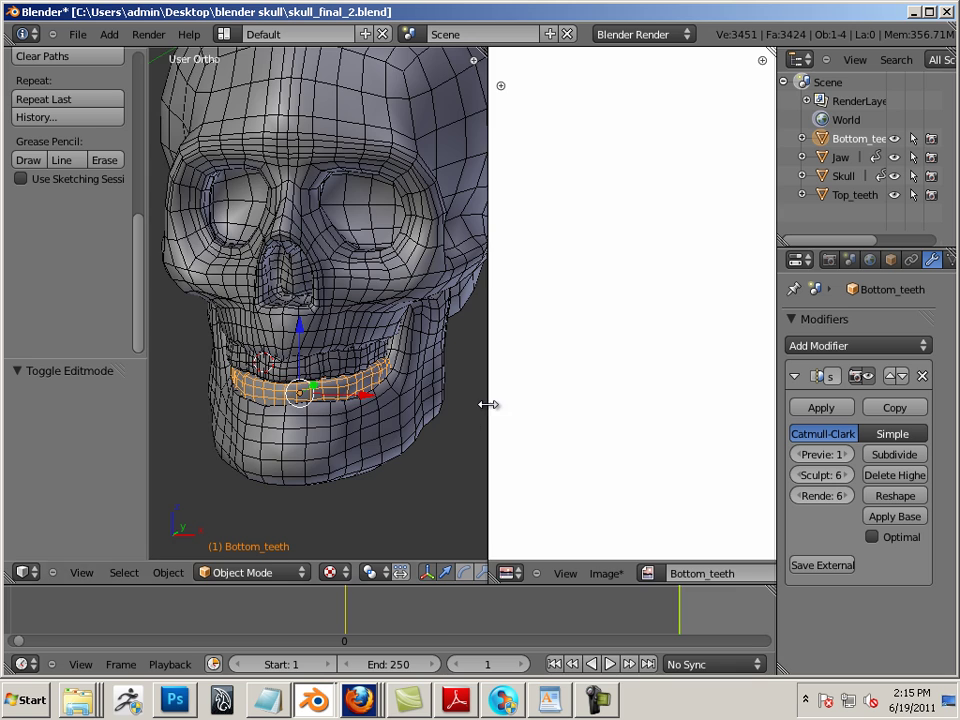
{"action": "left_click_drag", "start_coordinate": [488, 404], "coordinate": [668, 411]}
{"action": "scroll", "coordinate": [579, 369], "scroll_direction": "down", "scroll_amount": 5}
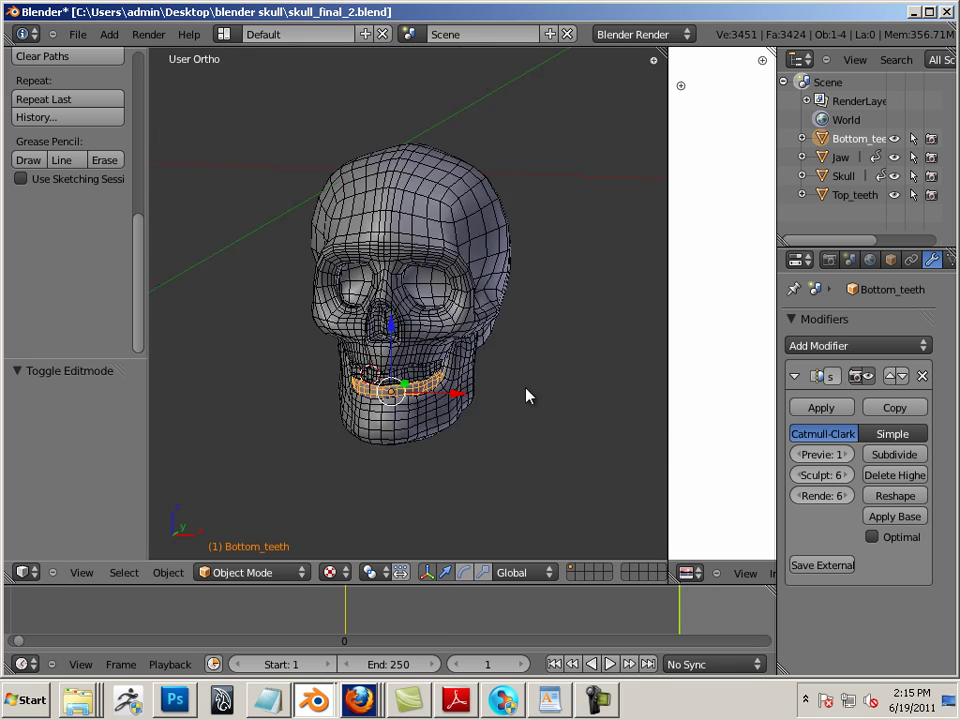
{"action": "left_click_drag", "start_coordinate": [527, 394], "coordinate": [468, 402], "text": "alt"}
{"action": "scroll", "coordinate": [450, 395], "scroll_direction": "up", "scroll_amount": 4}
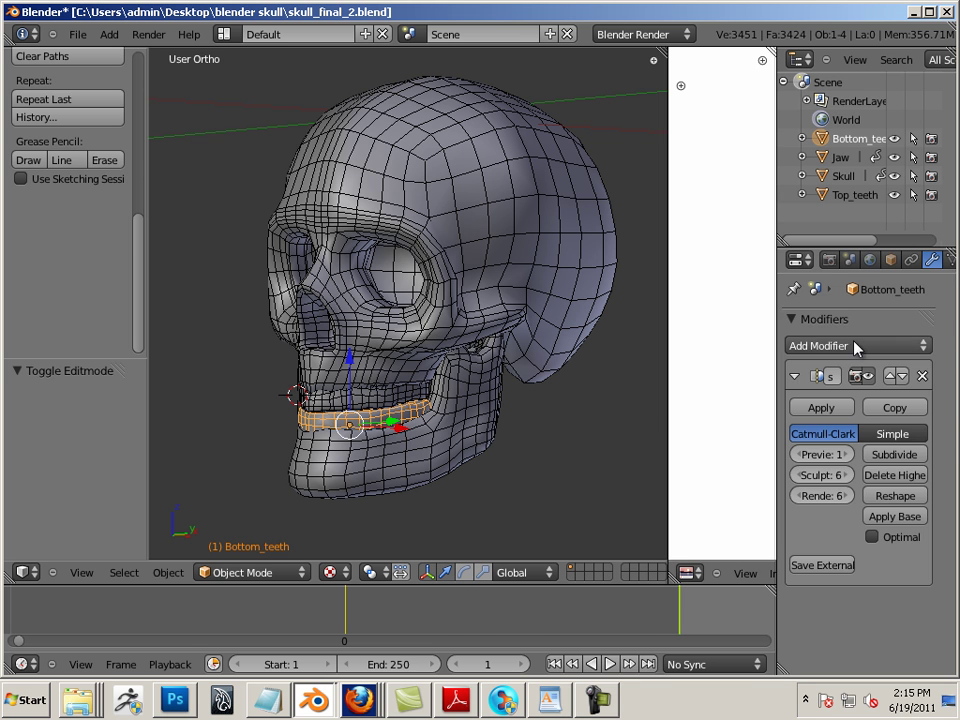
Turn off the wire display for Bottom_teeth and deselect all objects
{"action": "left_click", "coordinate": [890, 260]}
{"action": "key", "text": "a"}
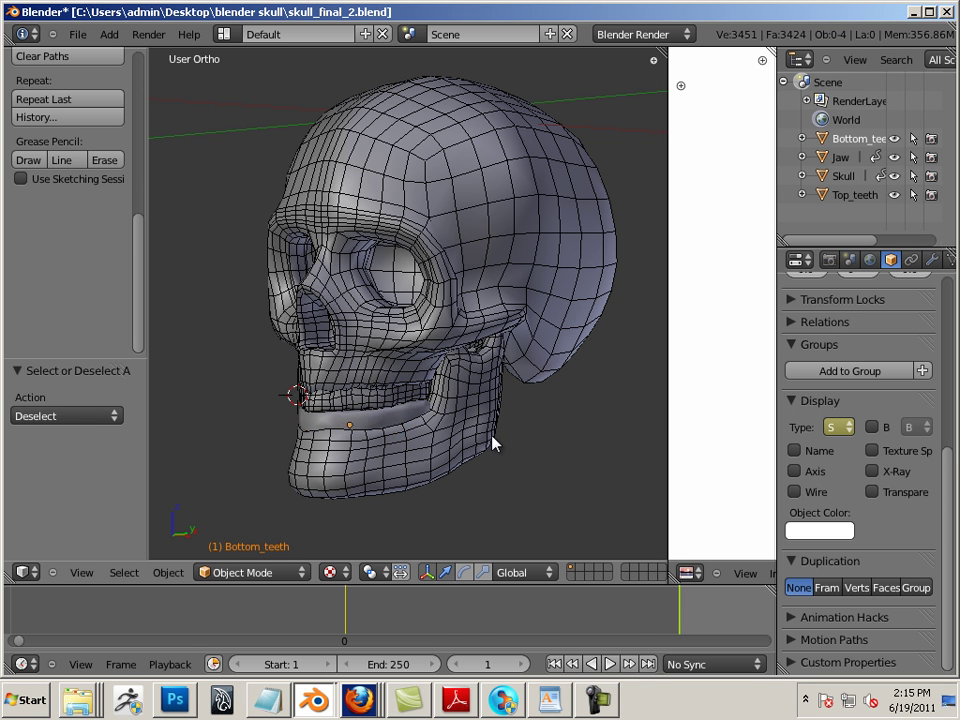
Turn off the wire display for the Jaw, Skull and Top_teeth objects and deselect everything
{"action": "right_click", "coordinate": [493, 444]}
{"action": "left_click", "coordinate": [794, 491]}
{"action": "right_click", "coordinate": [439, 392]}
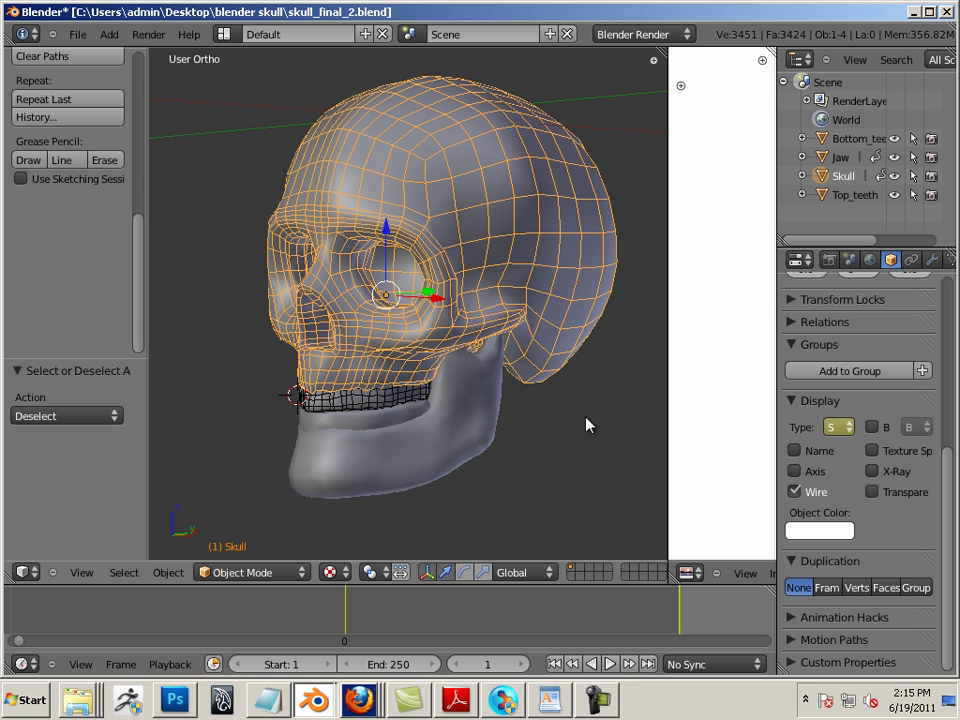
{"action": "left_click", "coordinate": [794, 491]}
{"action": "right_click", "coordinate": [377, 396]}
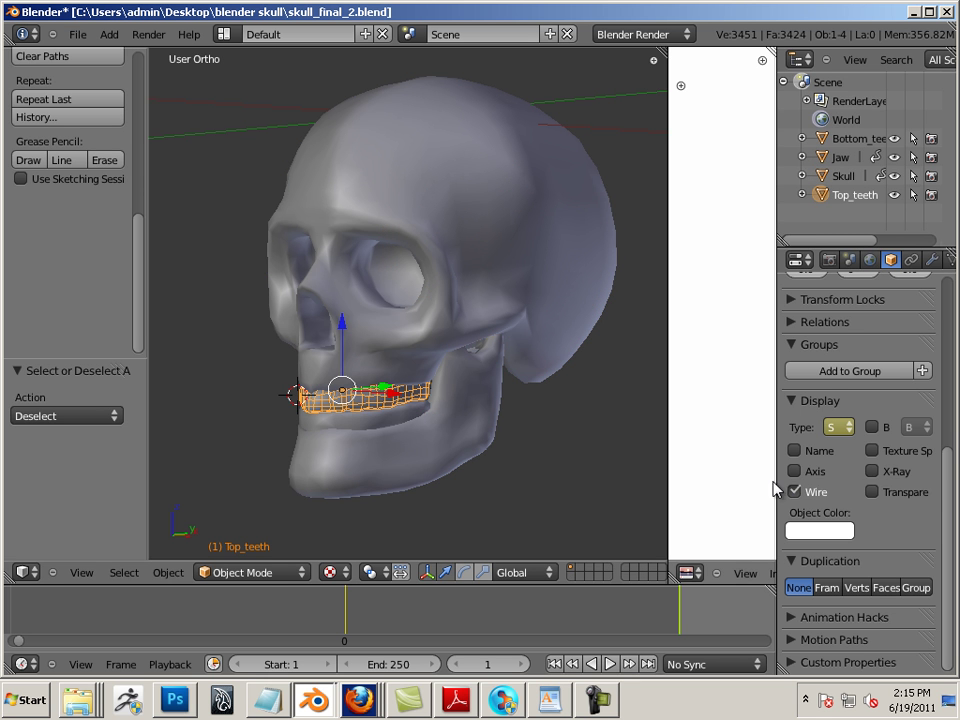
{"action": "left_click", "coordinate": [794, 491]}
{"action": "key", "text": "a"}
Save the scene to its current file, skull_final_2.blend
{"action": "middle_click_drag", "start_coordinate": [242, 306], "coordinate": [176, 150]}
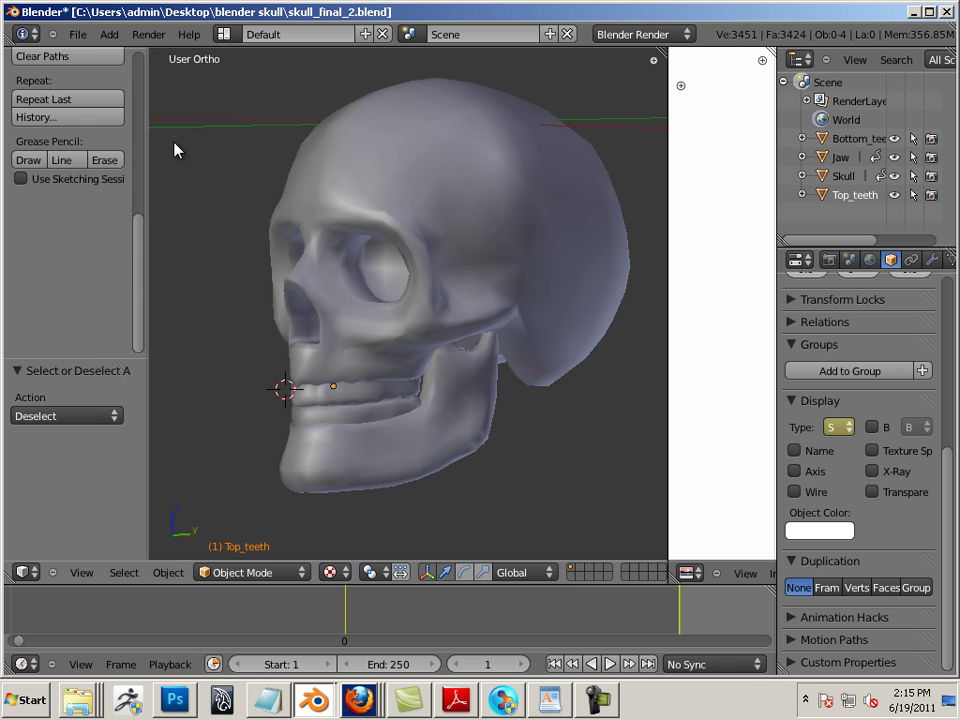
{"action": "left_click", "coordinate": [77, 34]}
{"action": "left_click", "coordinate": [97, 152]}
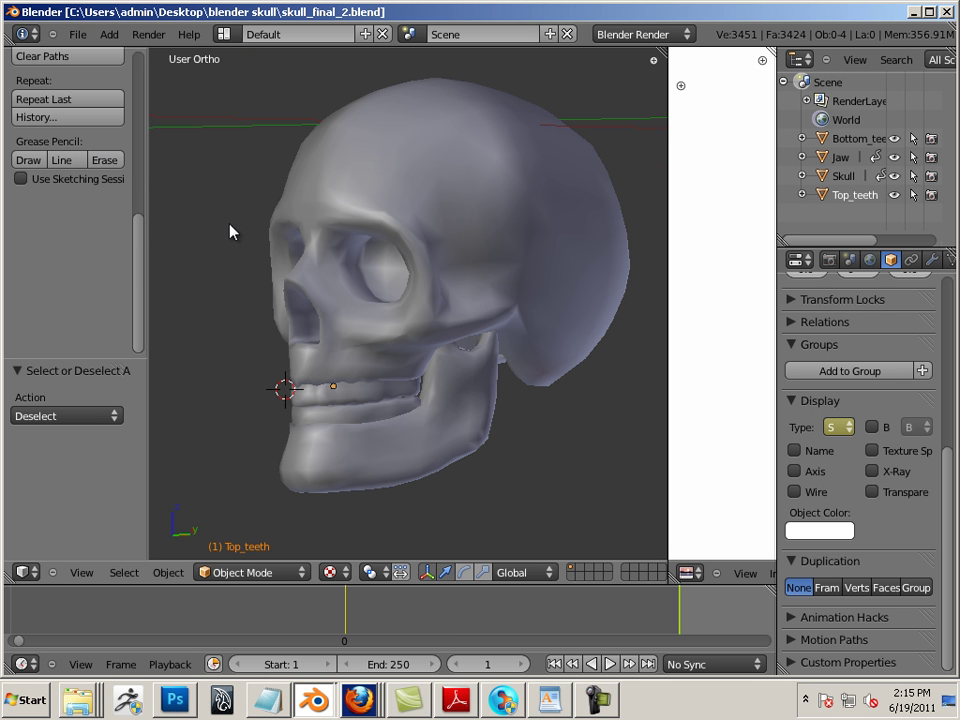
Try moving Top_teeth -0.659 along Y and Bottom_teeth freely down behind the jaw, and undo both moves
{"action": "middle_click_drag", "start_coordinate": [231, 231], "coordinate": [508, 228]}
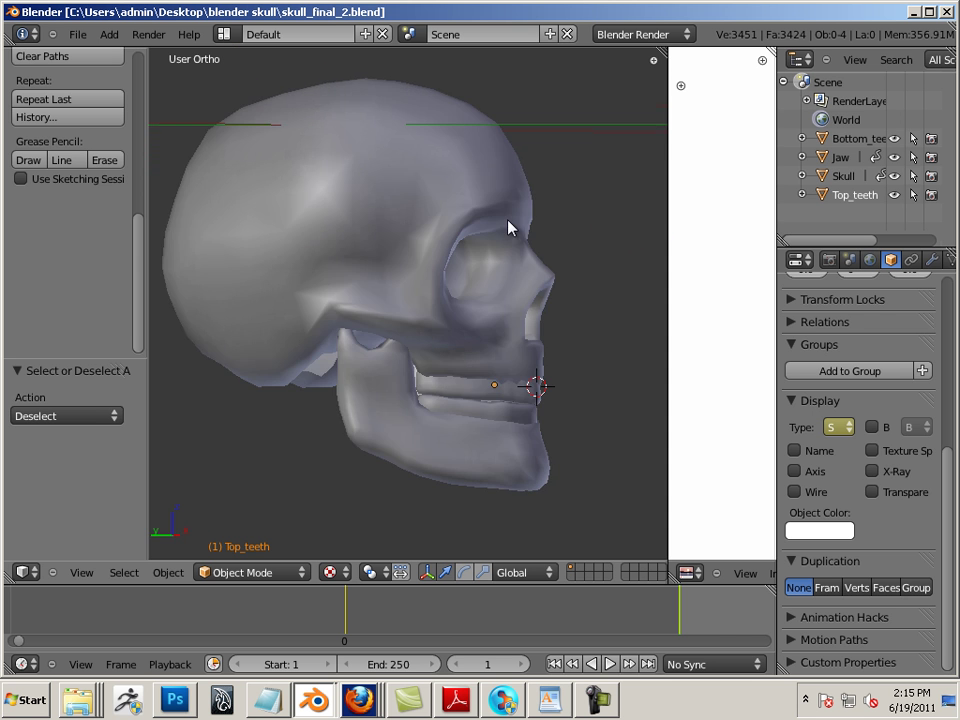
{"action": "right_click", "coordinate": [515, 385]}
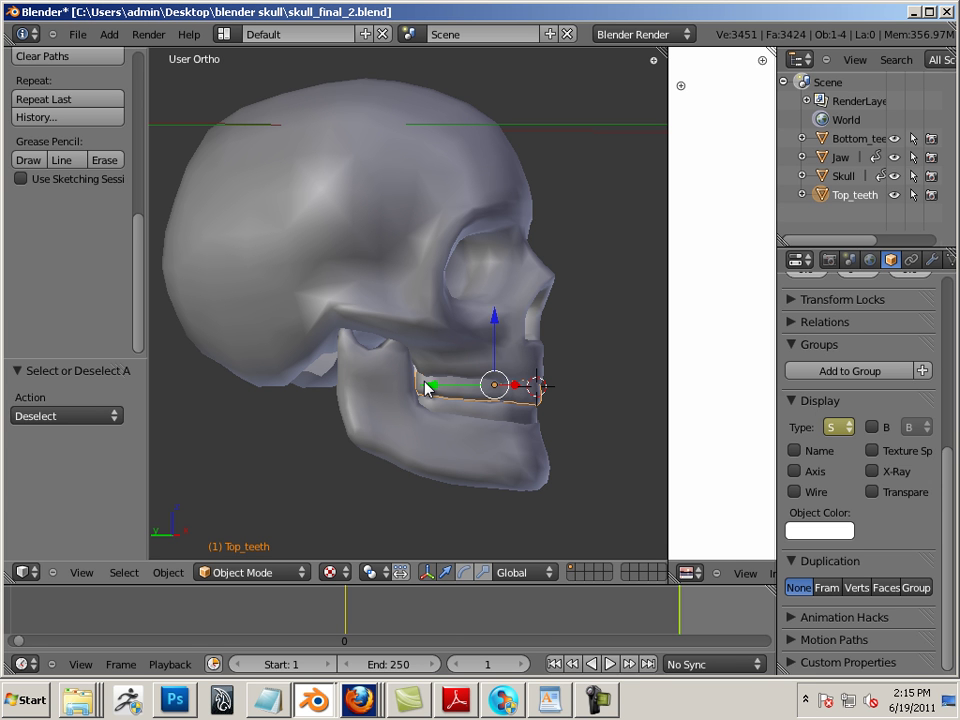
{"action": "left_click_drag", "start_coordinate": [428, 386], "coordinate": [559, 413]}
{"action": "right_click", "coordinate": [500, 415]}
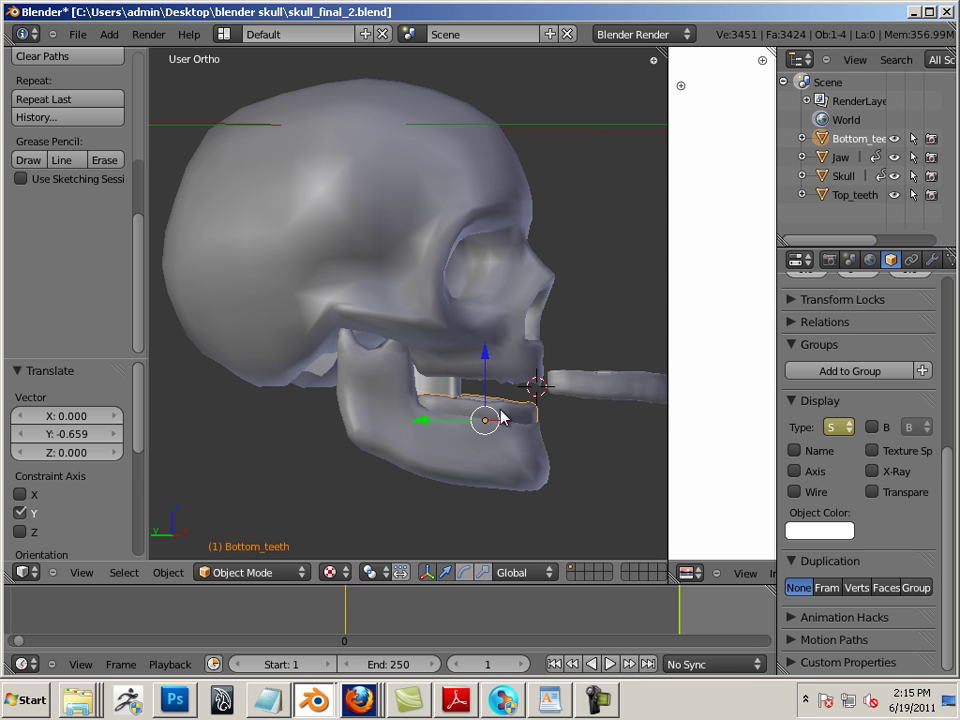
{"action": "key", "text": "g"}
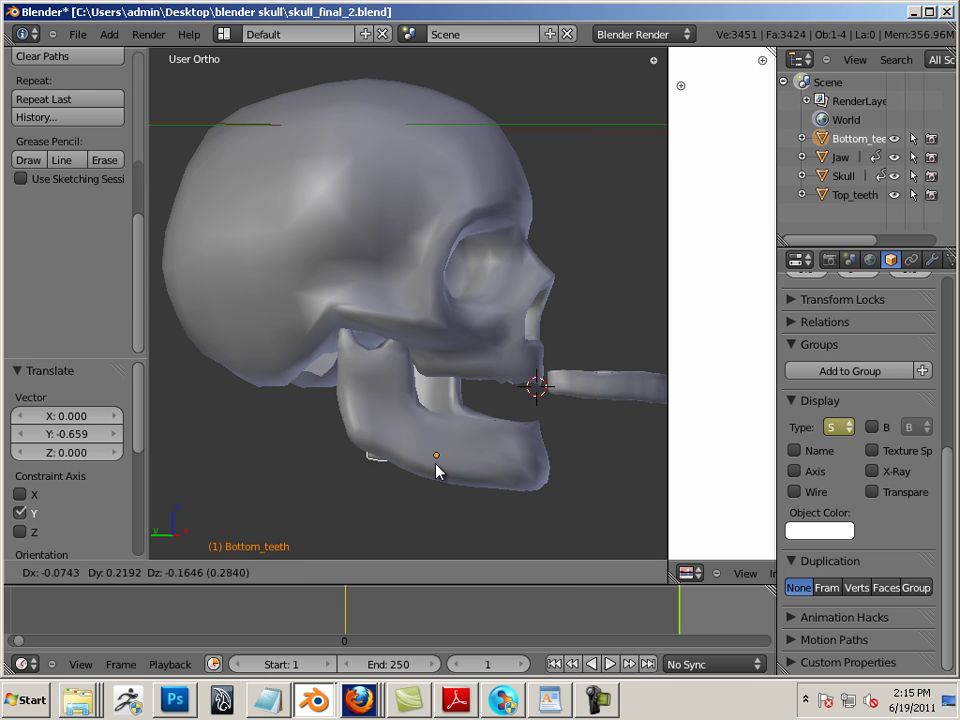
{"action": "left_click", "coordinate": [439, 461]}
{"action": "key", "text": "ctrl+z"}
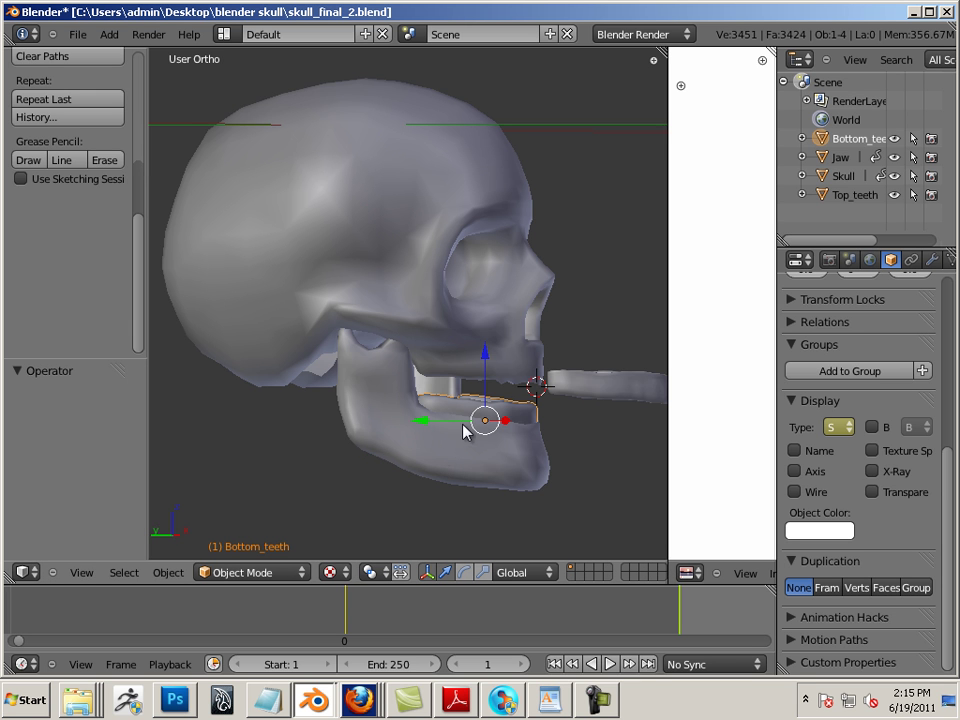
{"action": "middle_click_drag", "start_coordinate": [467, 454], "coordinate": [450, 484]}
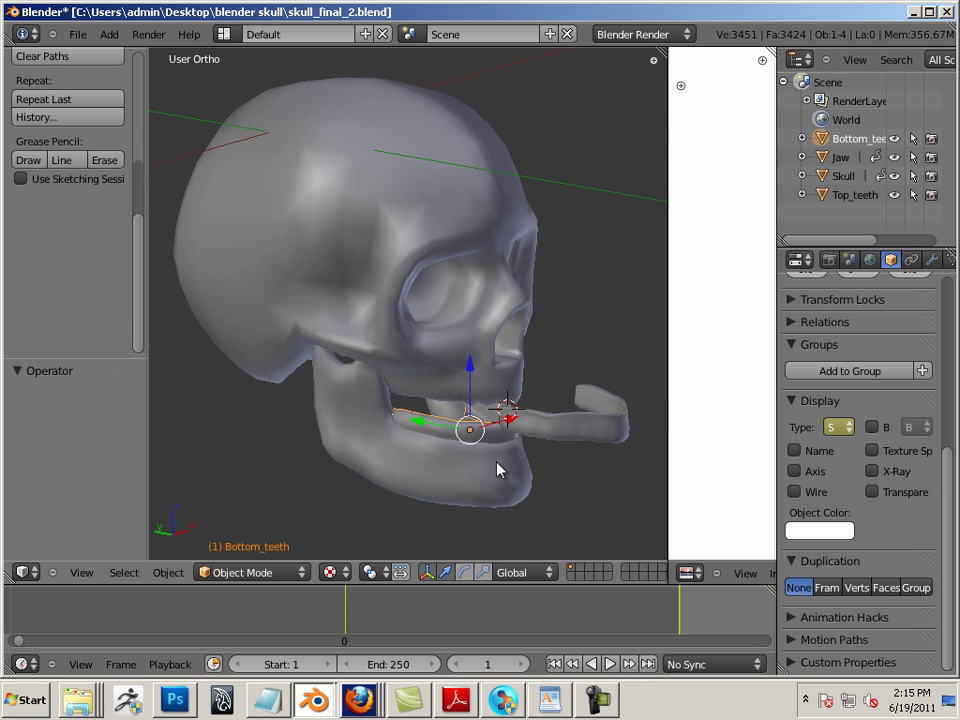
{"action": "right_click", "coordinate": [494, 467]}
{"action": "key", "text": "alt+g"}
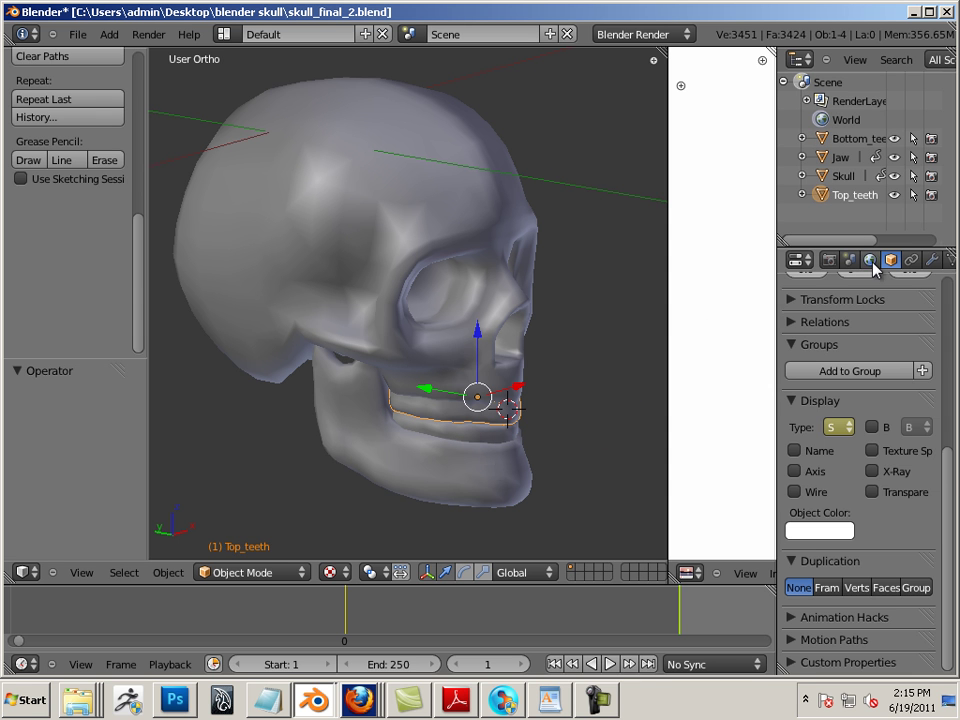
Select all four skull parts, apply their location transform and deselect them
{"action": "scroll", "coordinate": [945, 422], "scroll_direction": "up", "scroll_amount": 5}
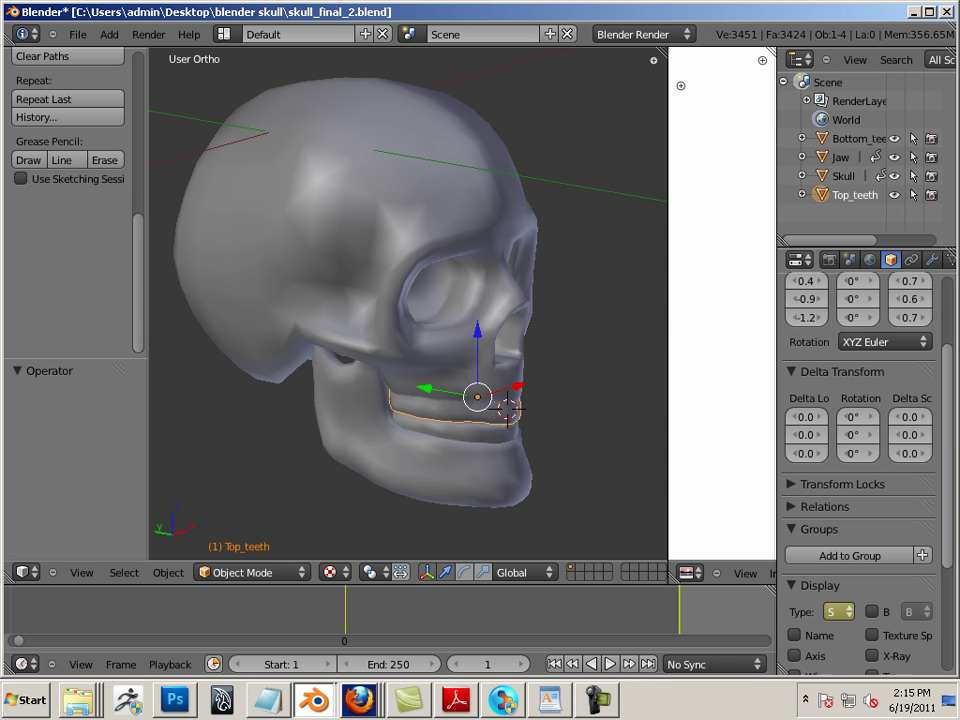
{"action": "scroll", "coordinate": [860, 420], "scroll_direction": "up", "scroll_amount": 3}
{"action": "key", "text": "b"}
{"action": "left_click_drag", "start_coordinate": [592, 291], "coordinate": [441, 490]}
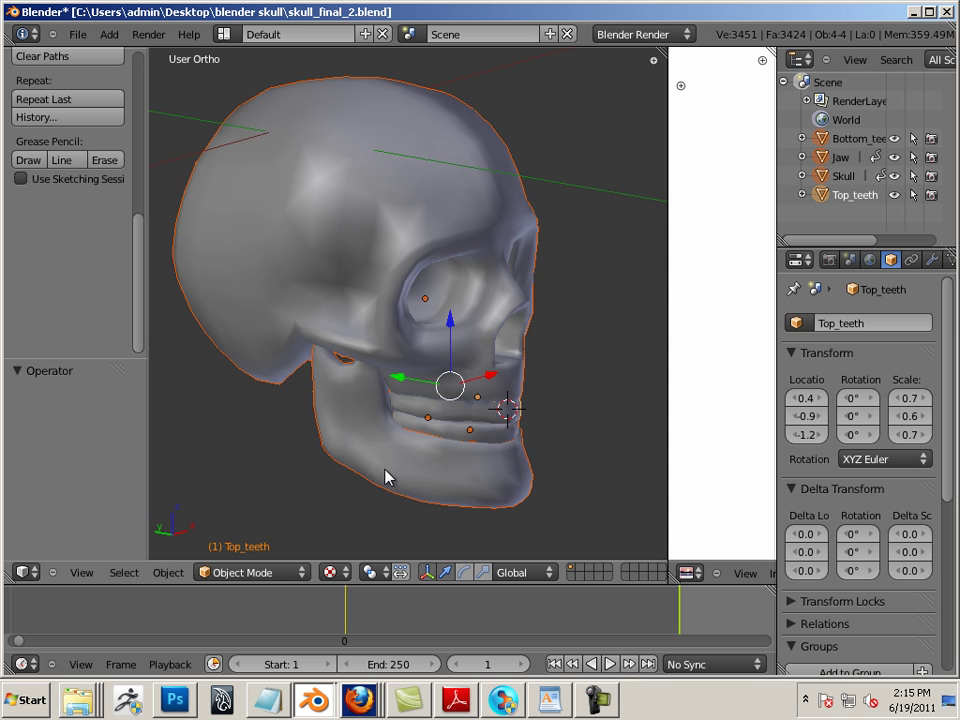
{"action": "left_click", "coordinate": [167, 574]}
{"action": "mouse_move", "coordinate": [191, 496]}
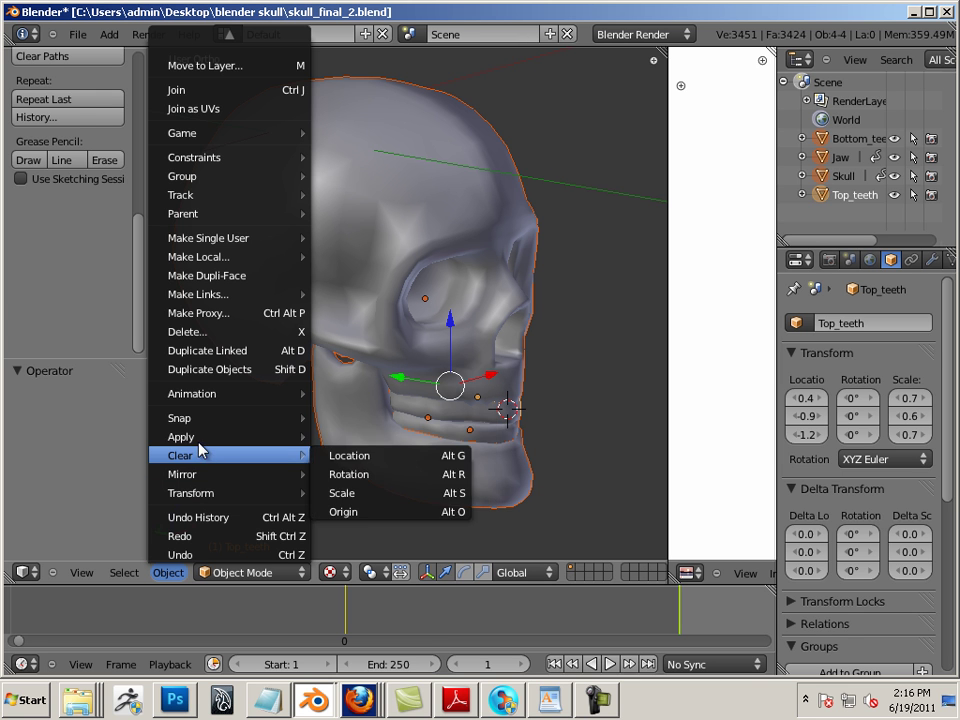
{"action": "mouse_move", "coordinate": [270, 439]}
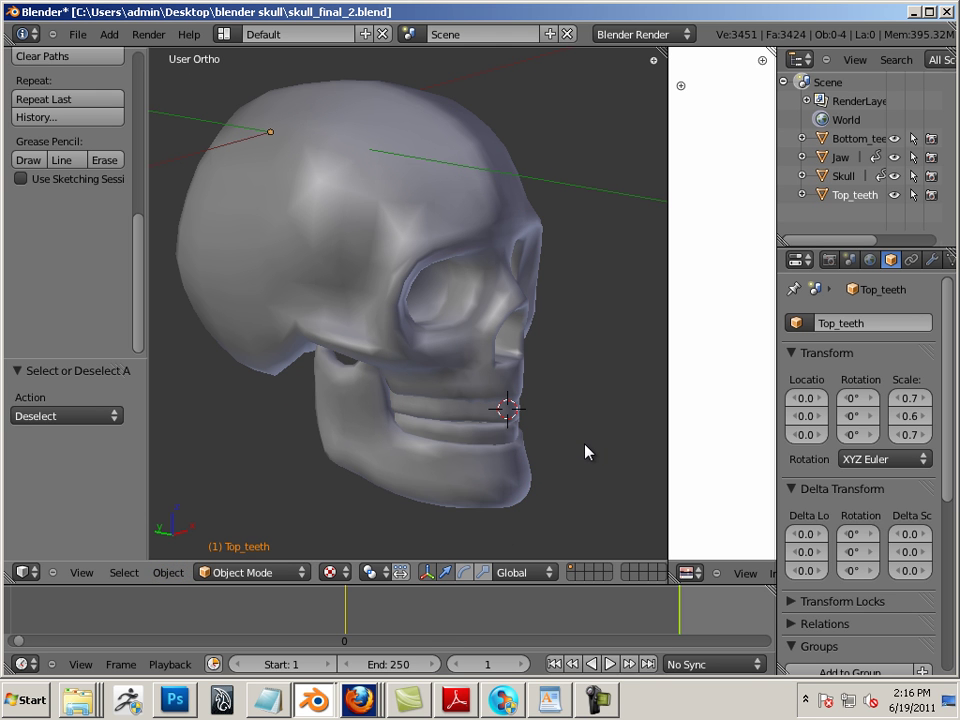
Separate the parts by moving Jaw -0.383 along Z, Bottom_teeth -0.781 along Y and Top_teeth -0.151 along Z
{"action": "right_click", "coordinate": [400, 432]}
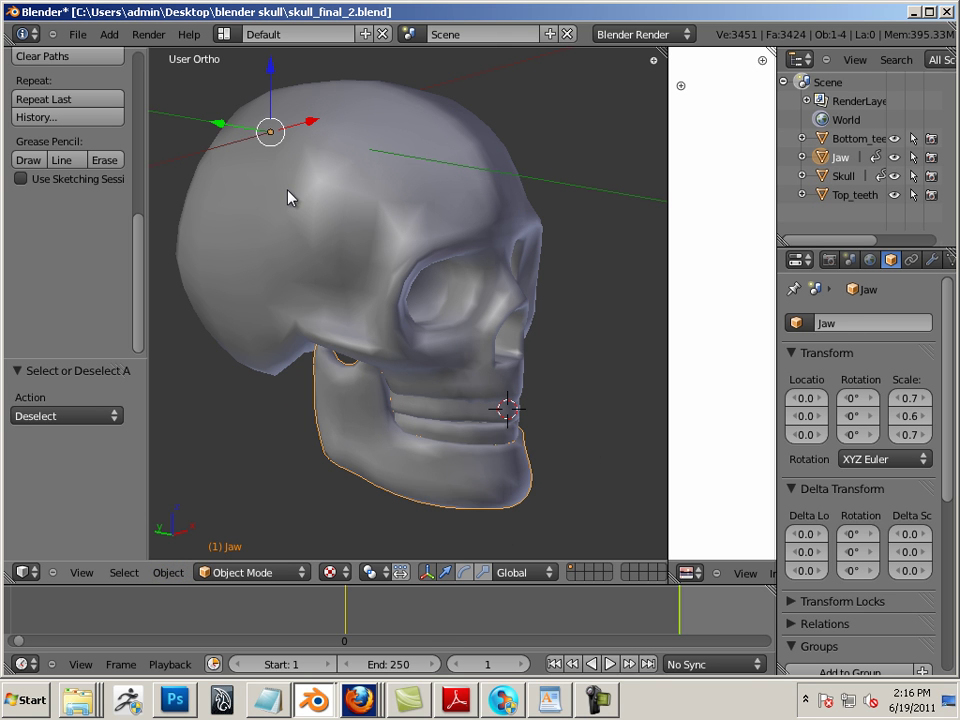
{"action": "left_click_drag", "start_coordinate": [272, 86], "coordinate": [277, 168]}
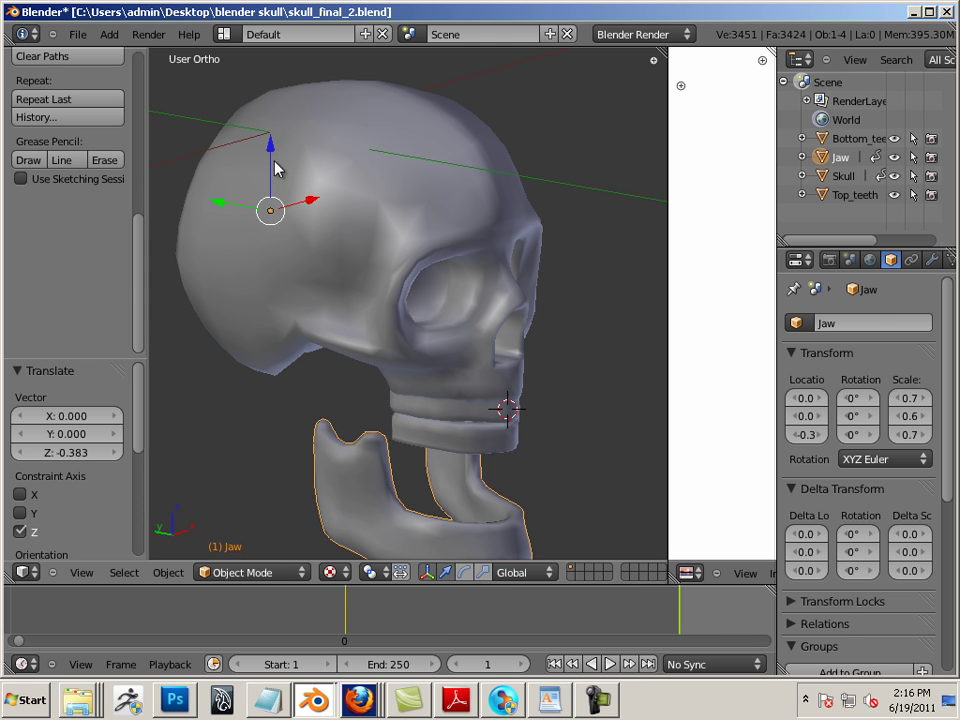
{"action": "right_click", "coordinate": [433, 427]}
{"action": "left_click_drag", "start_coordinate": [221, 128], "coordinate": [345, 183]}
{"action": "right_click", "coordinate": [424, 407]}
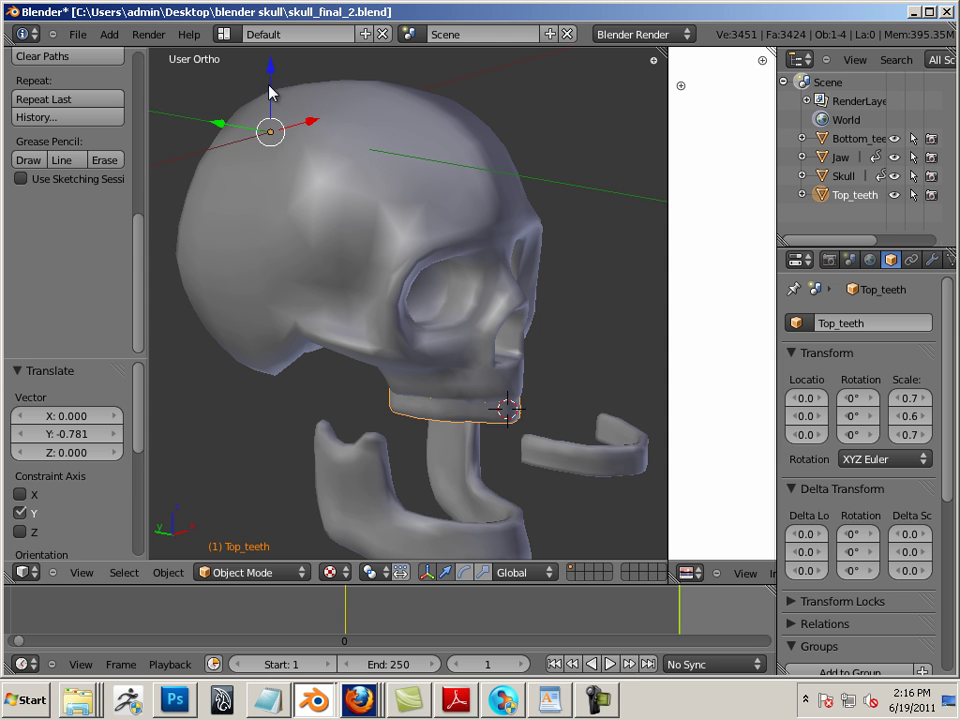
{"action": "left_click_drag", "start_coordinate": [274, 77], "coordinate": [270, 104]}
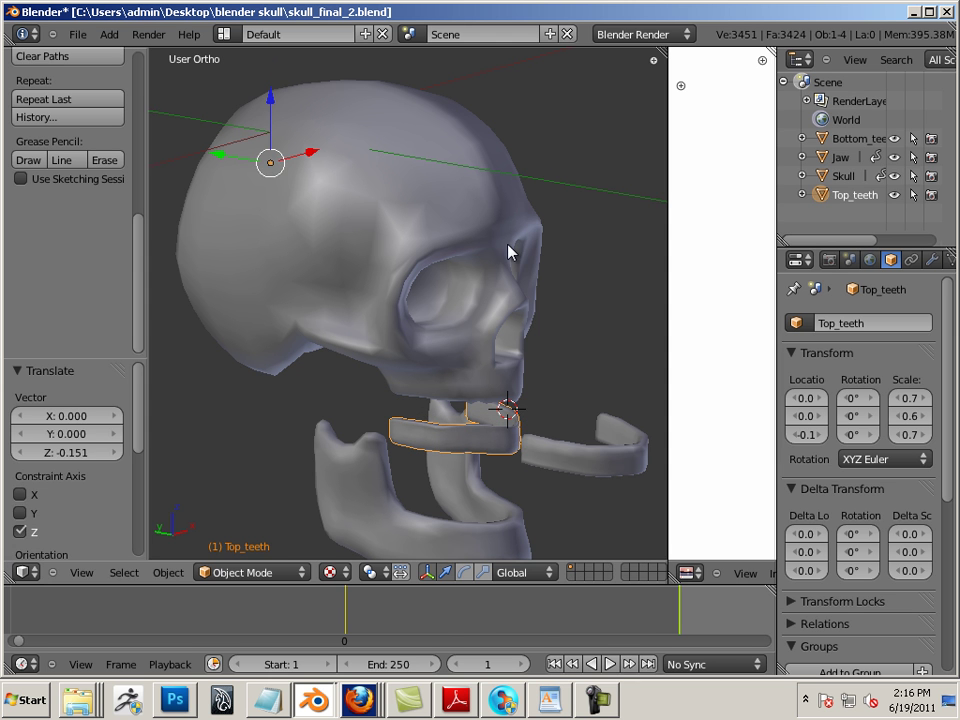
{"action": "key", "text": "a"}
Select both teeth parts, the jaw and the skull, with Skull as the active object, and save the scene to its current file
{"action": "middle_click_drag", "start_coordinate": [579, 465], "coordinate": [611, 454]}
{"action": "scroll", "coordinate": [568, 444], "scroll_direction": "down", "scroll_amount": 5}
{"action": "scroll", "coordinate": [593, 454], "scroll_direction": "up", "scroll_amount": 2}
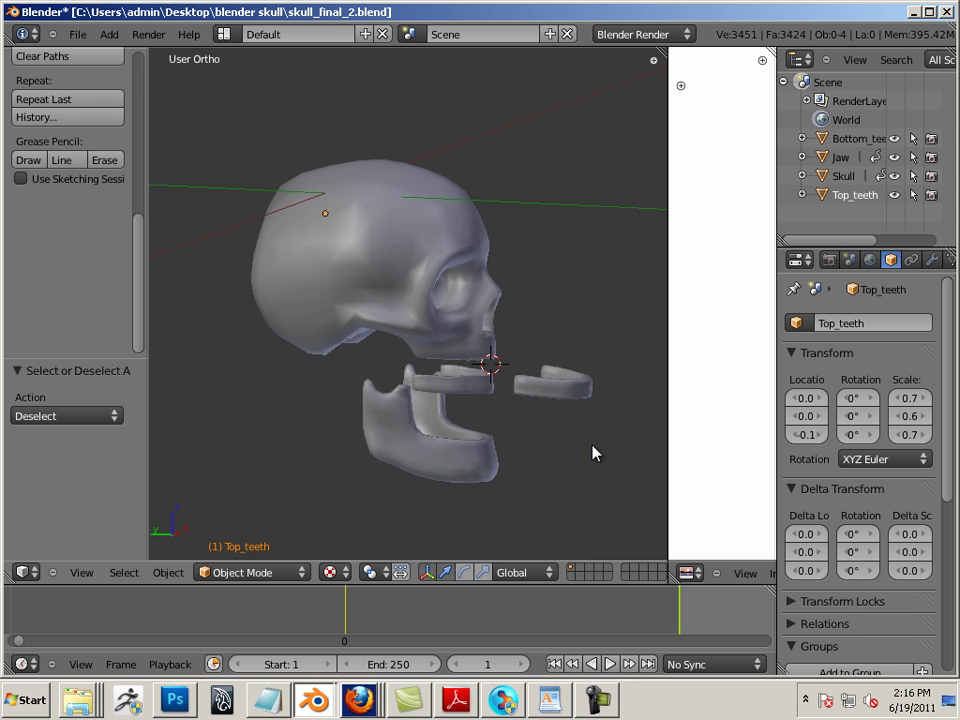
{"action": "right_click", "coordinate": [566, 402]}
{"action": "right_click", "coordinate": [463, 388], "text": "shift"}
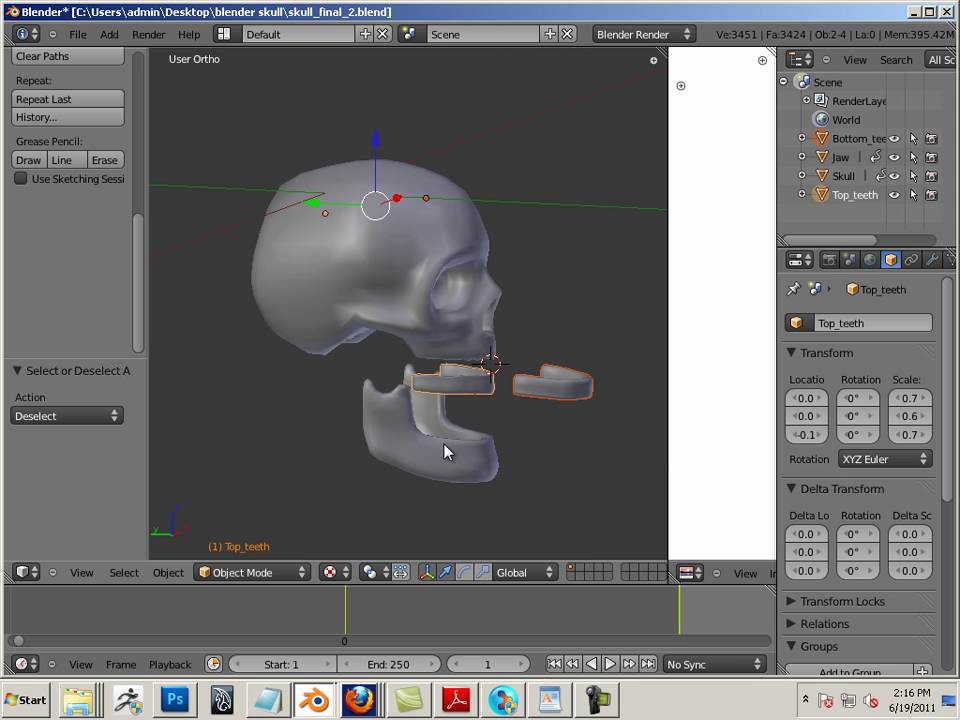
{"action": "right_click", "coordinate": [446, 450], "text": "shift"}
{"action": "right_click", "coordinate": [388, 306], "text": "shift"}
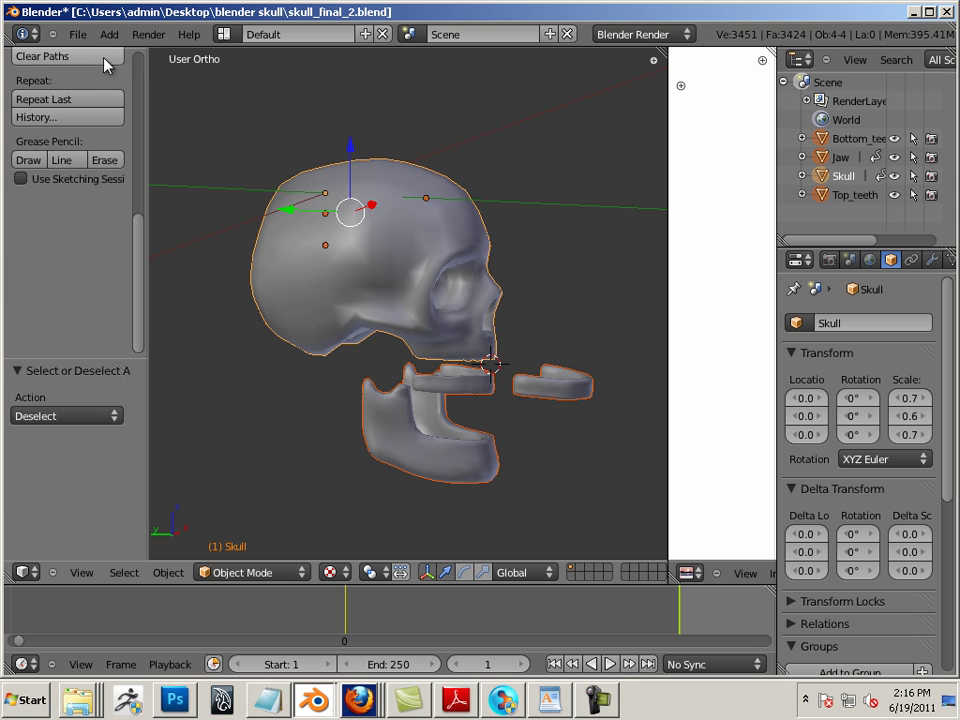
{"action": "left_click", "coordinate": [77, 34]}
{"action": "left_click", "coordinate": [95, 152]}
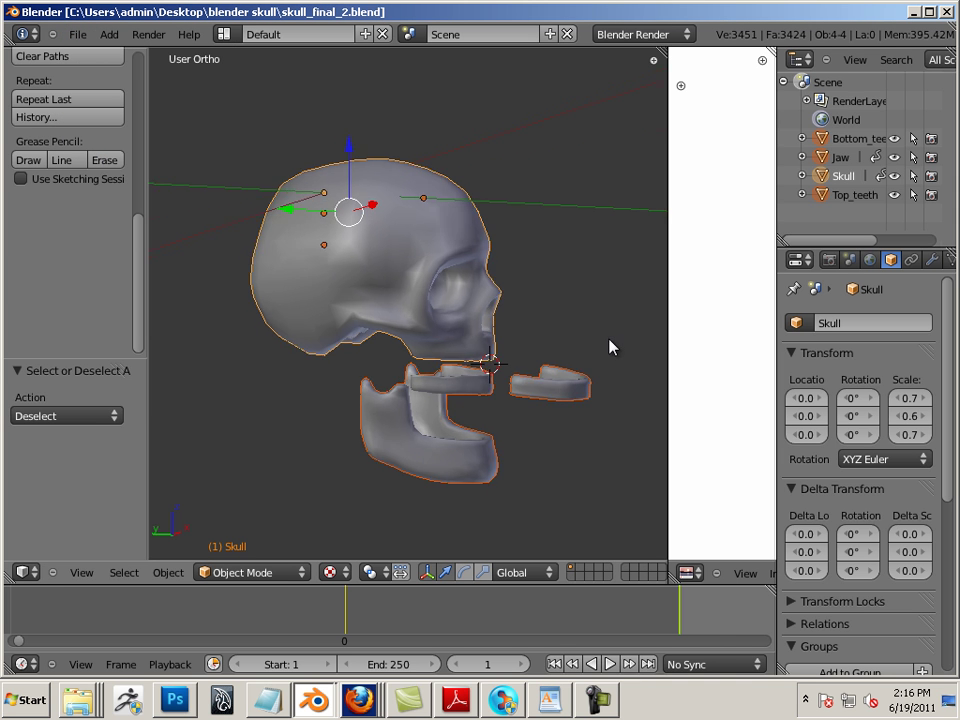
In the render bake settings, set the bake mode to Normals and enable Bake from Multires
{"action": "middle_click_drag", "start_coordinate": [611, 343], "coordinate": [466, 381]}
{"action": "scroll", "coordinate": [482, 336], "scroll_direction": "up", "scroll_amount": 5}
{"action": "scroll", "coordinate": [540, 356], "scroll_direction": "down", "scroll_amount": 4}
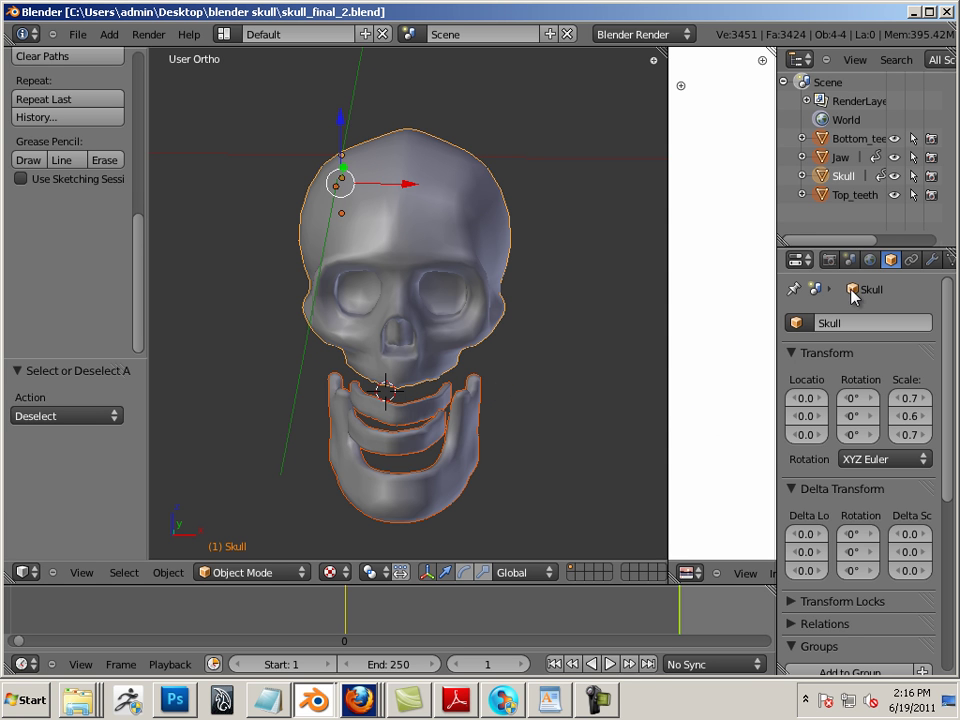
{"action": "left_click", "coordinate": [829, 260]}
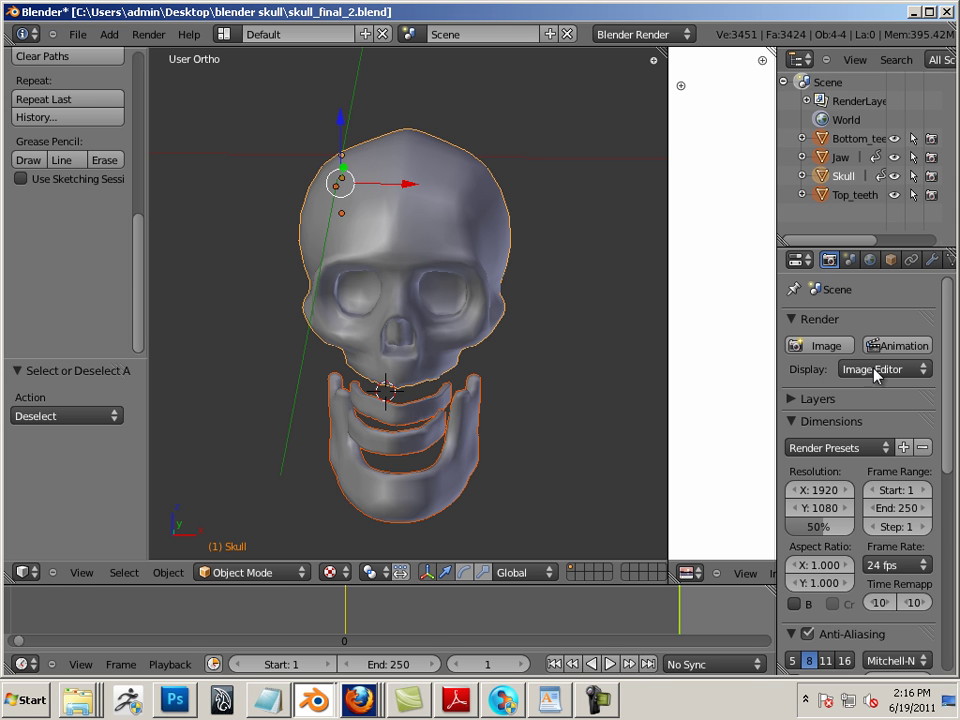
{"action": "scroll", "coordinate": [936, 429], "scroll_direction": "down", "scroll_amount": 6}
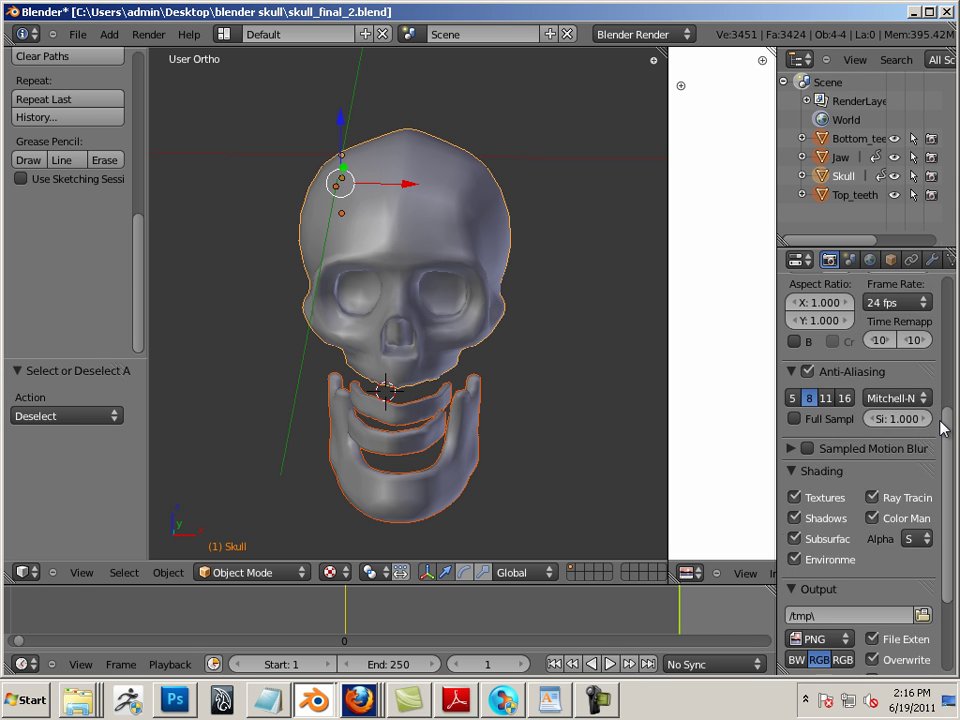
{"action": "scroll", "coordinate": [940, 428], "scroll_direction": "down", "scroll_amount": 5}
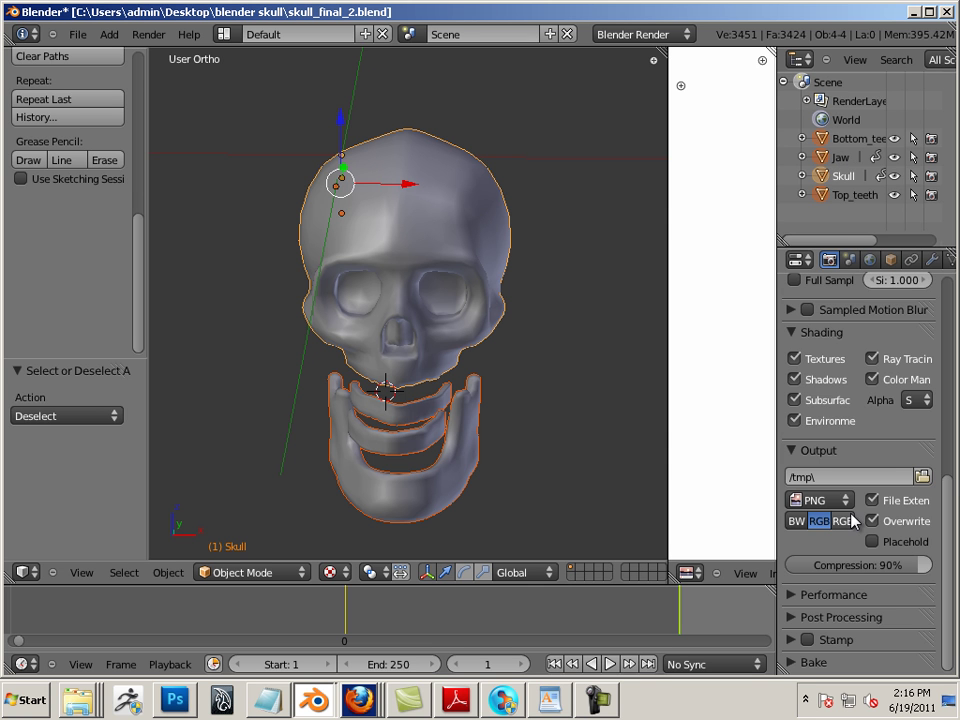
{"action": "left_click", "coordinate": [790, 664]}
{"action": "scroll", "coordinate": [840, 535], "scroll_direction": "down", "scroll_amount": 3}
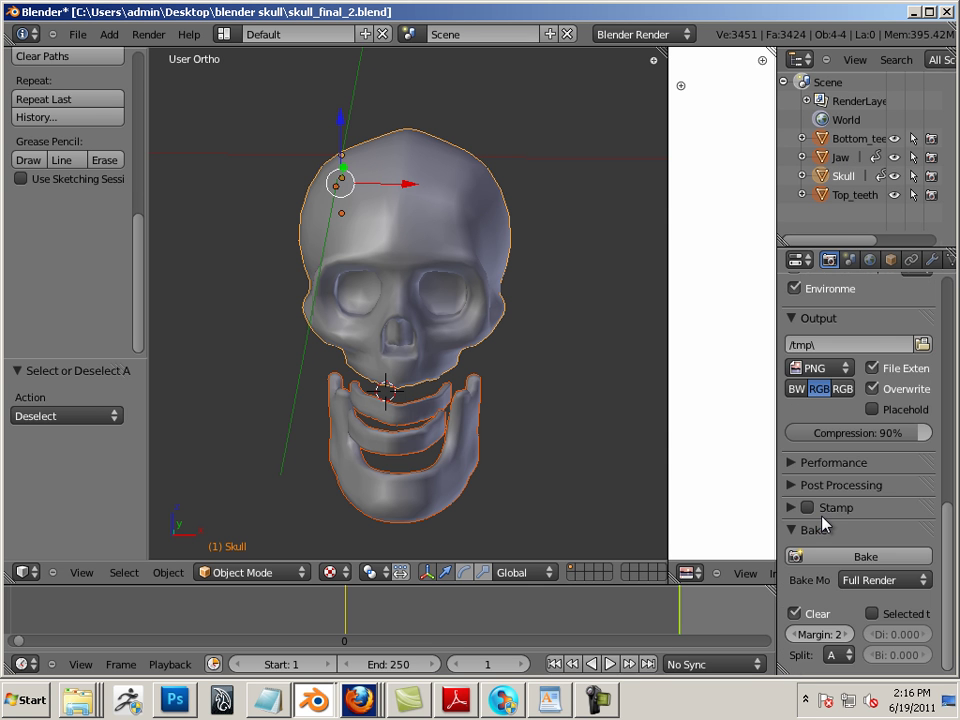
{"action": "left_click", "coordinate": [862, 581]}
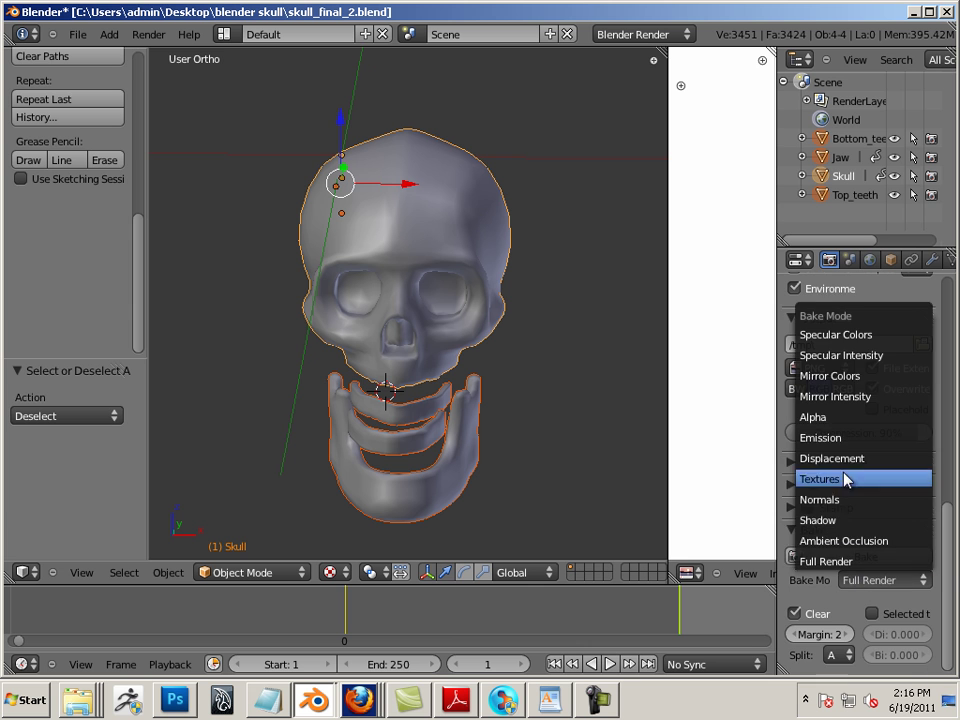
{"action": "left_click", "coordinate": [847, 502]}
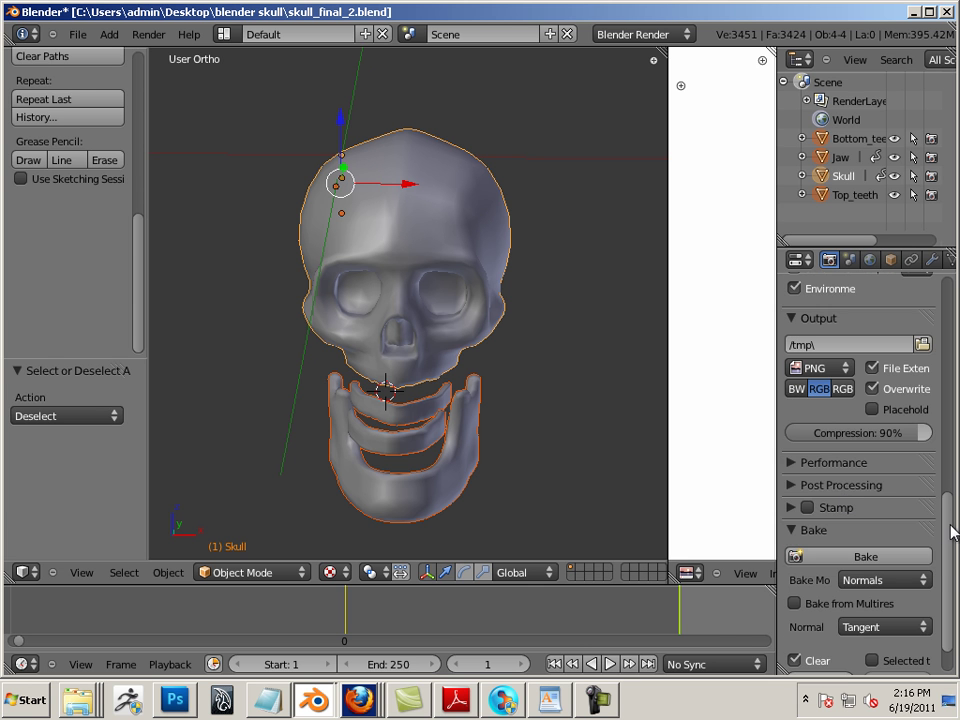
{"action": "scroll", "coordinate": [903, 597], "scroll_direction": "down", "scroll_amount": 1}
{"action": "left_click", "coordinate": [795, 557]}
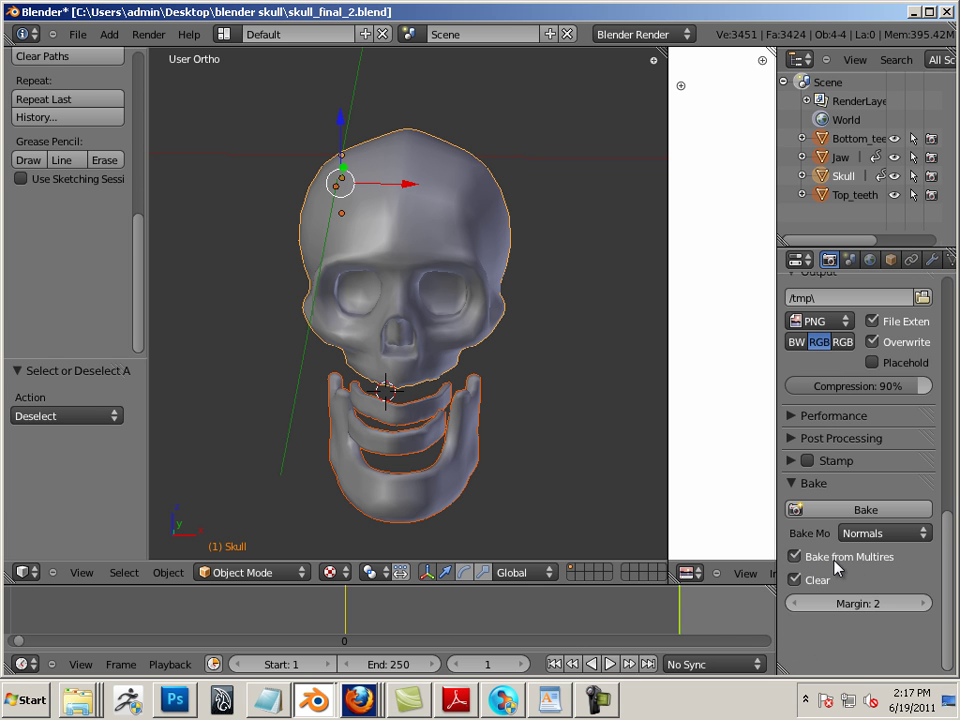